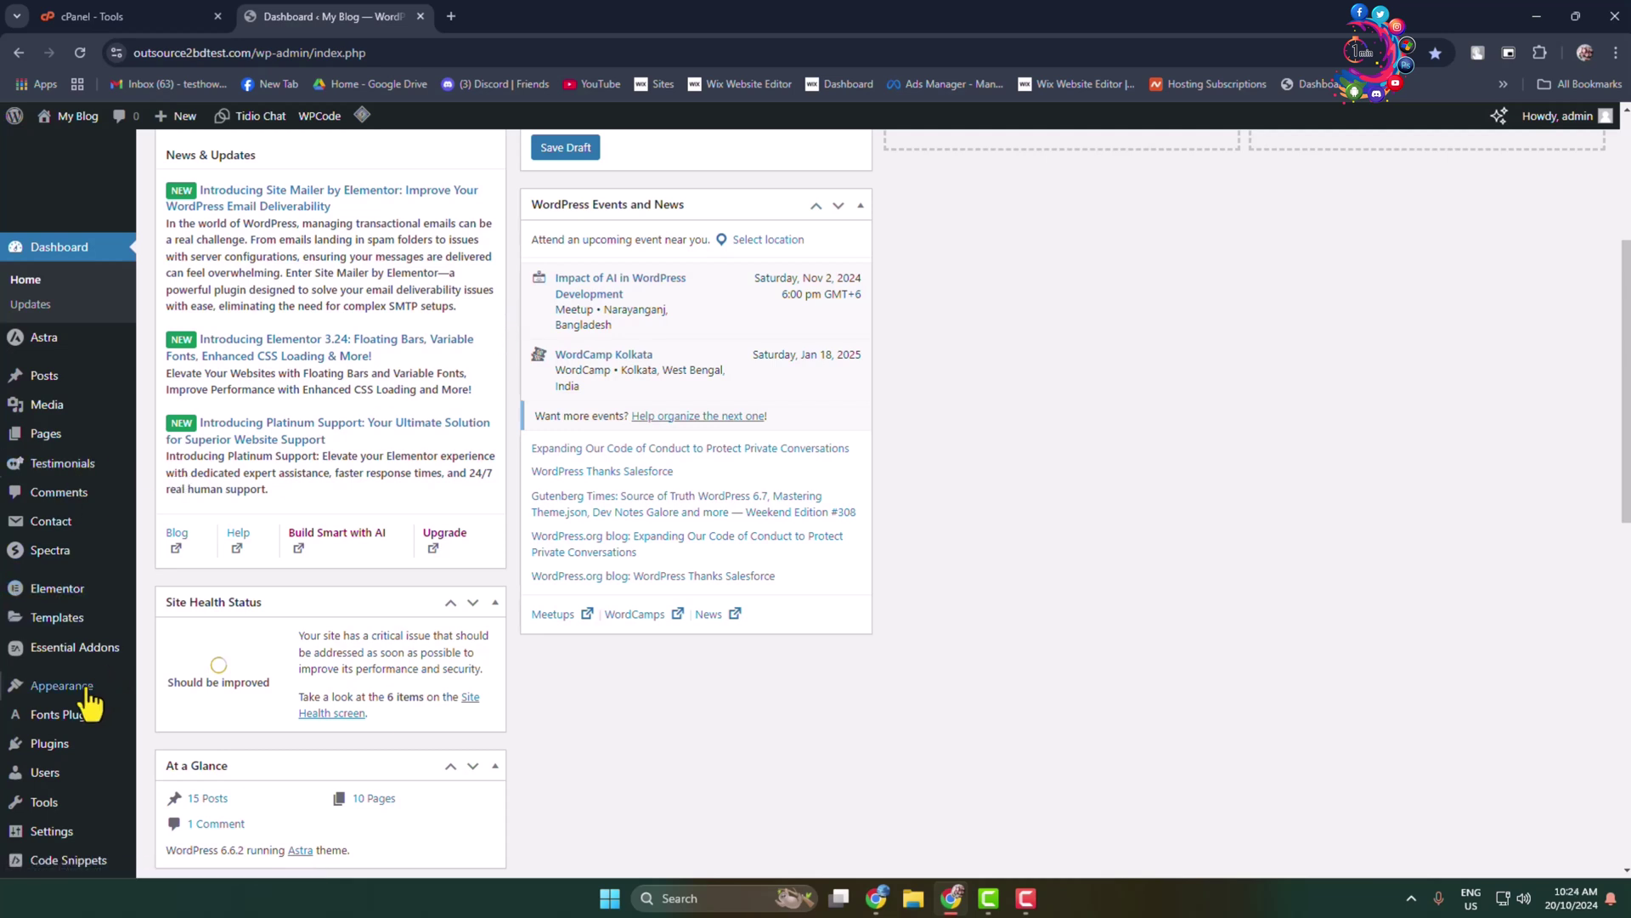
Step: Search the plugin directory for 'elementor' to confirm Elementor Website Builder is already active
mouse_move(73, 744)
left_click(194, 772)
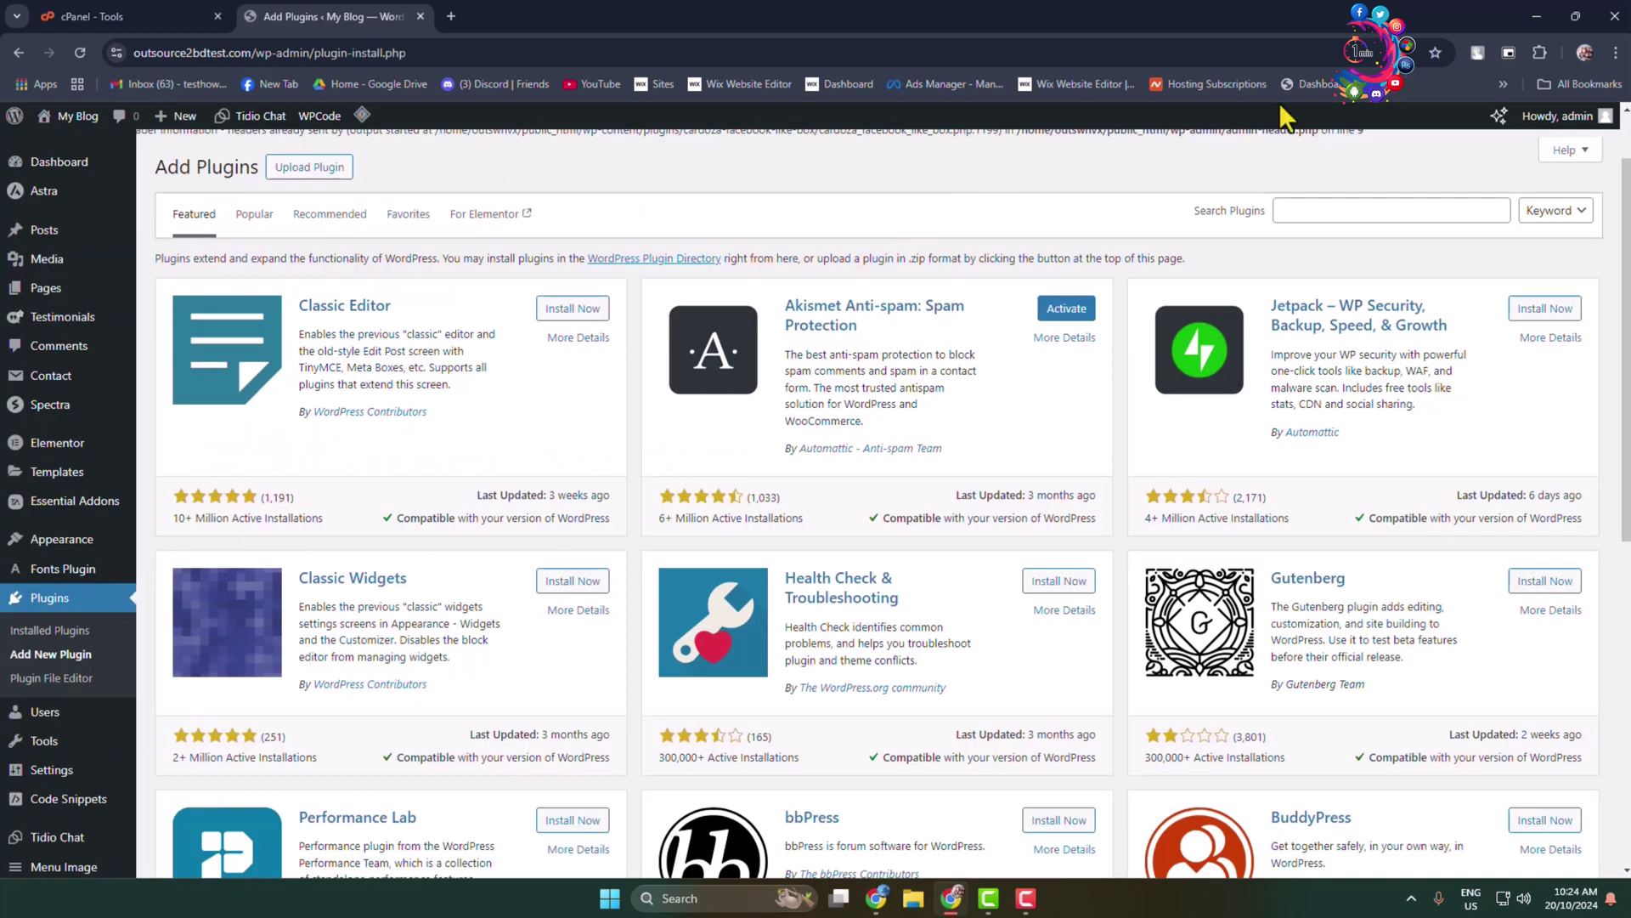
left_click(1315, 209)
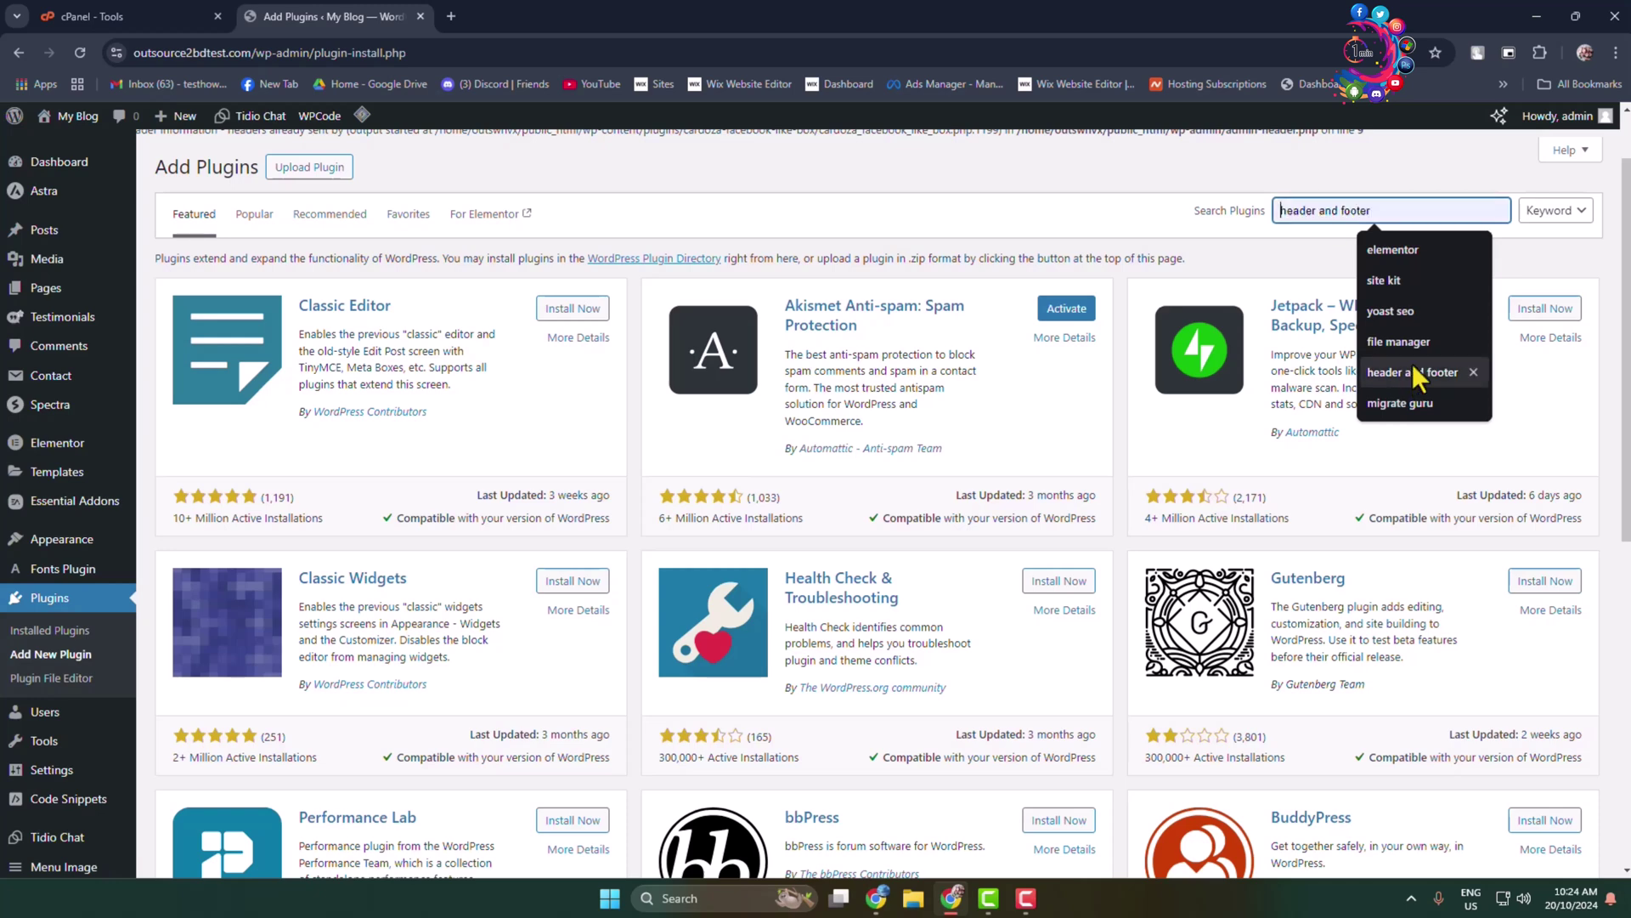
left_click(1377, 253)
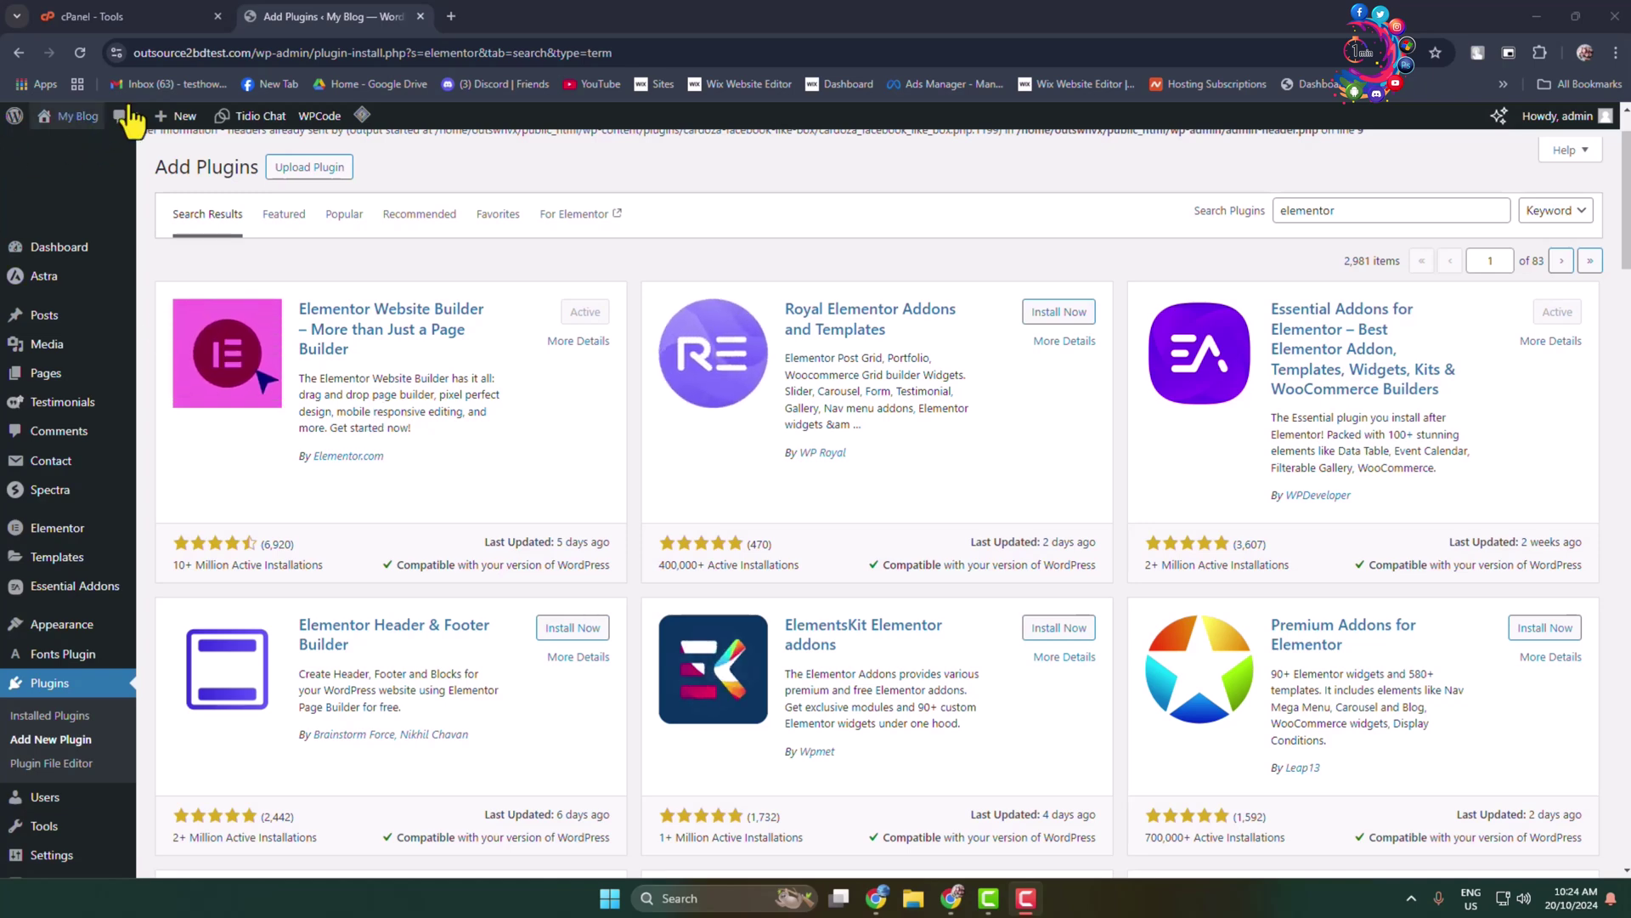
Step: Add a new page, set its template to Elementor Canvas, and edit it with Elementor
mouse_move(176, 116)
left_click(176, 198)
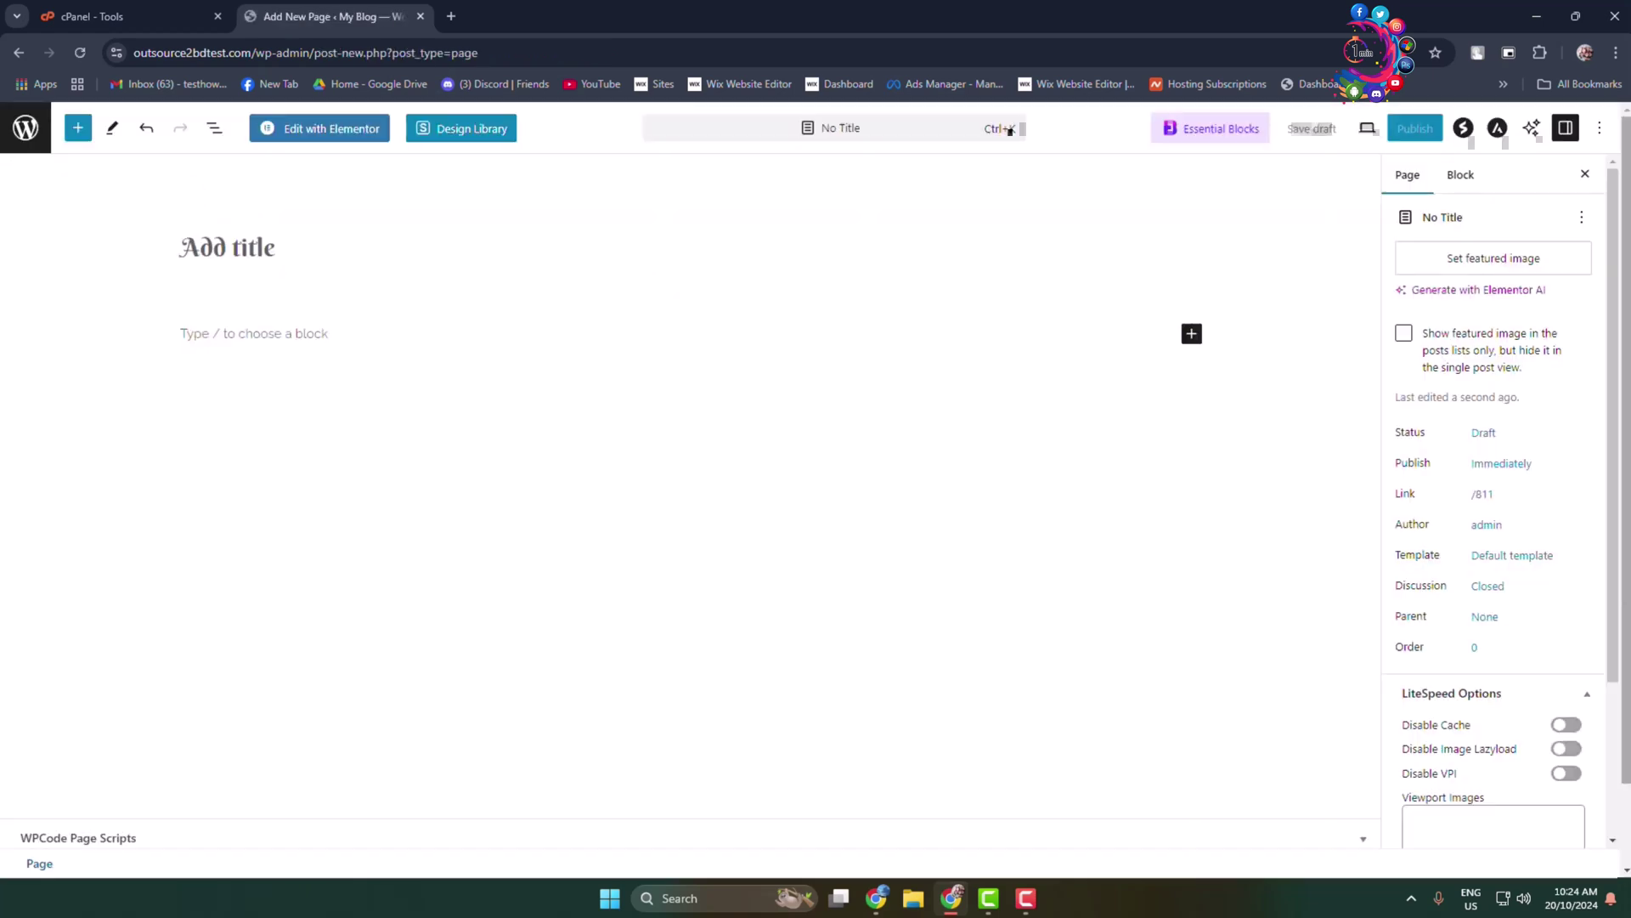
left_click(1497, 561)
left_click(1536, 699)
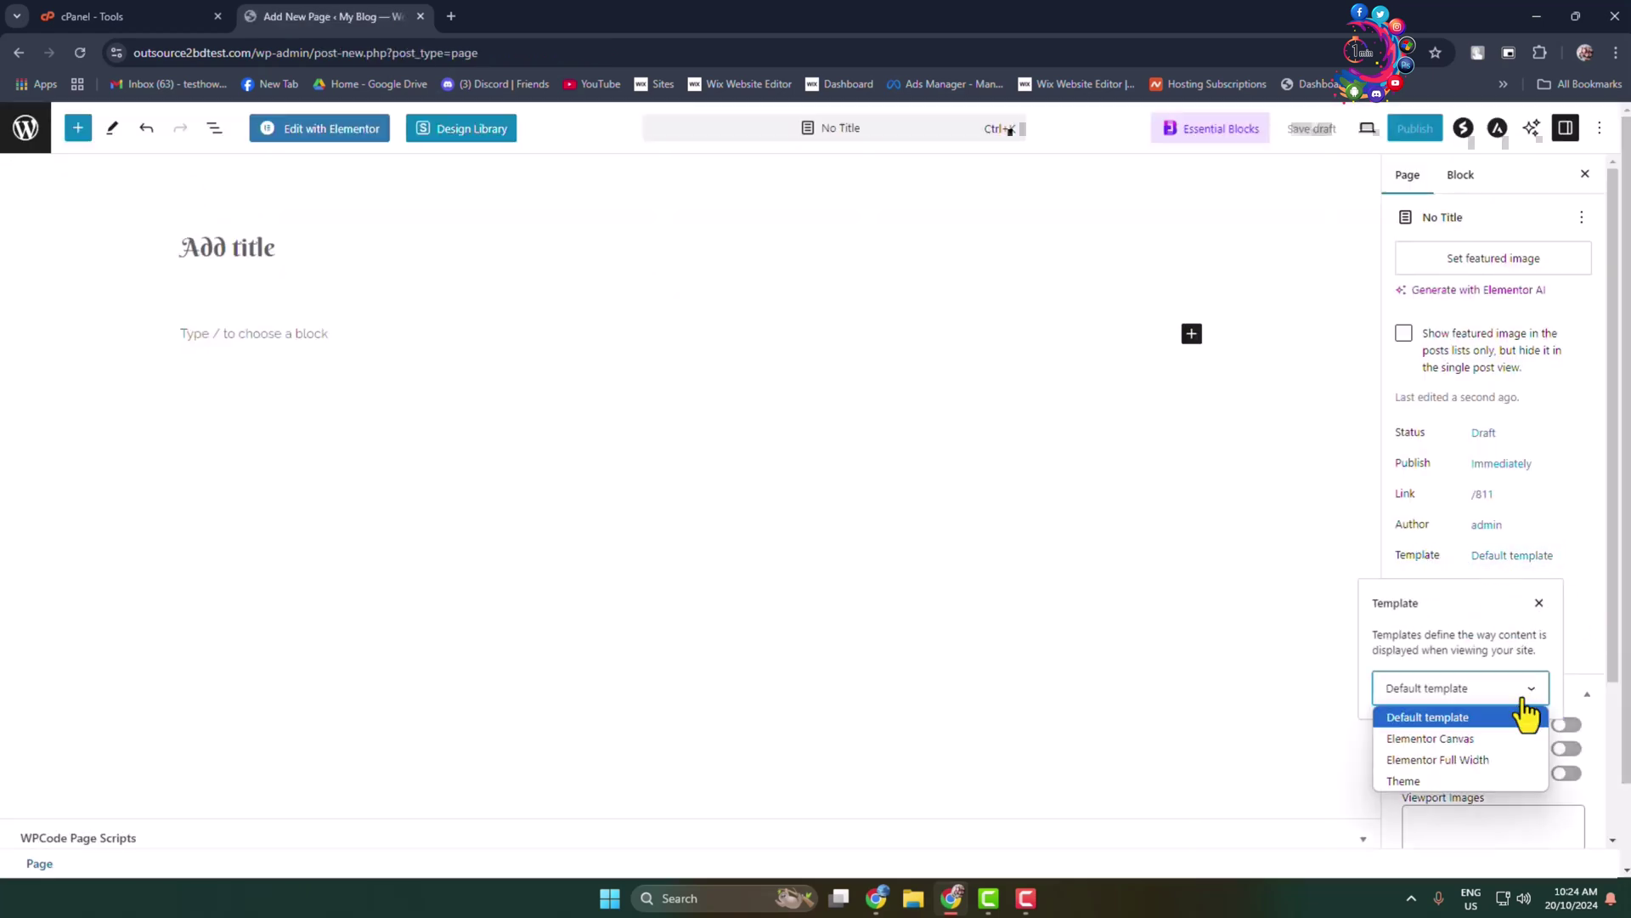
left_click(1424, 743)
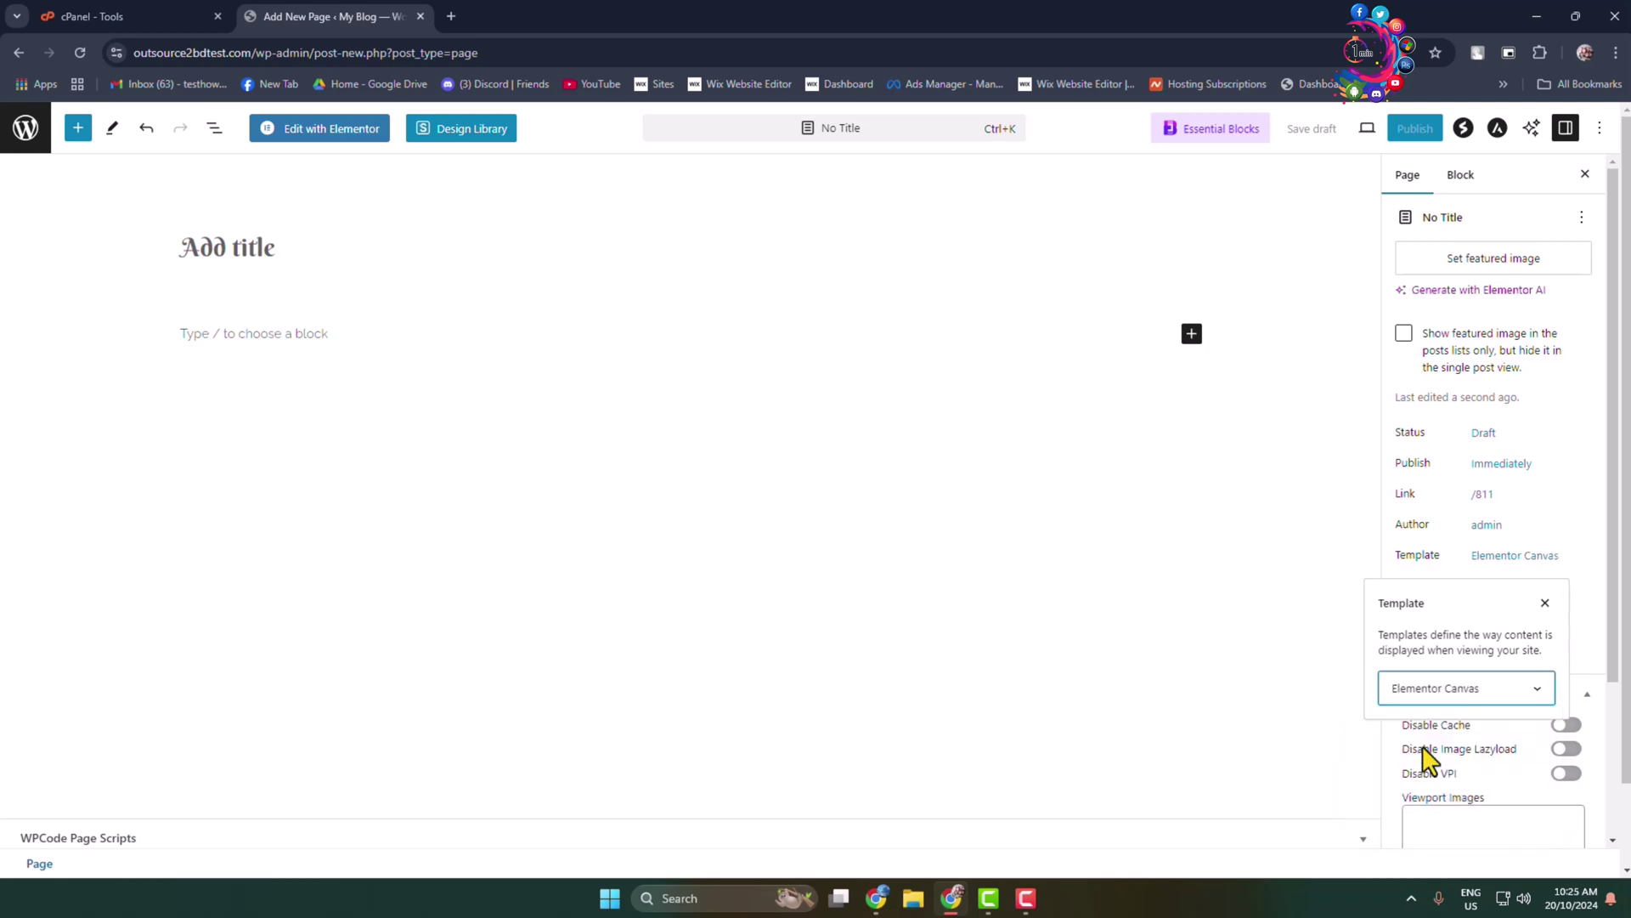
left_click(324, 131)
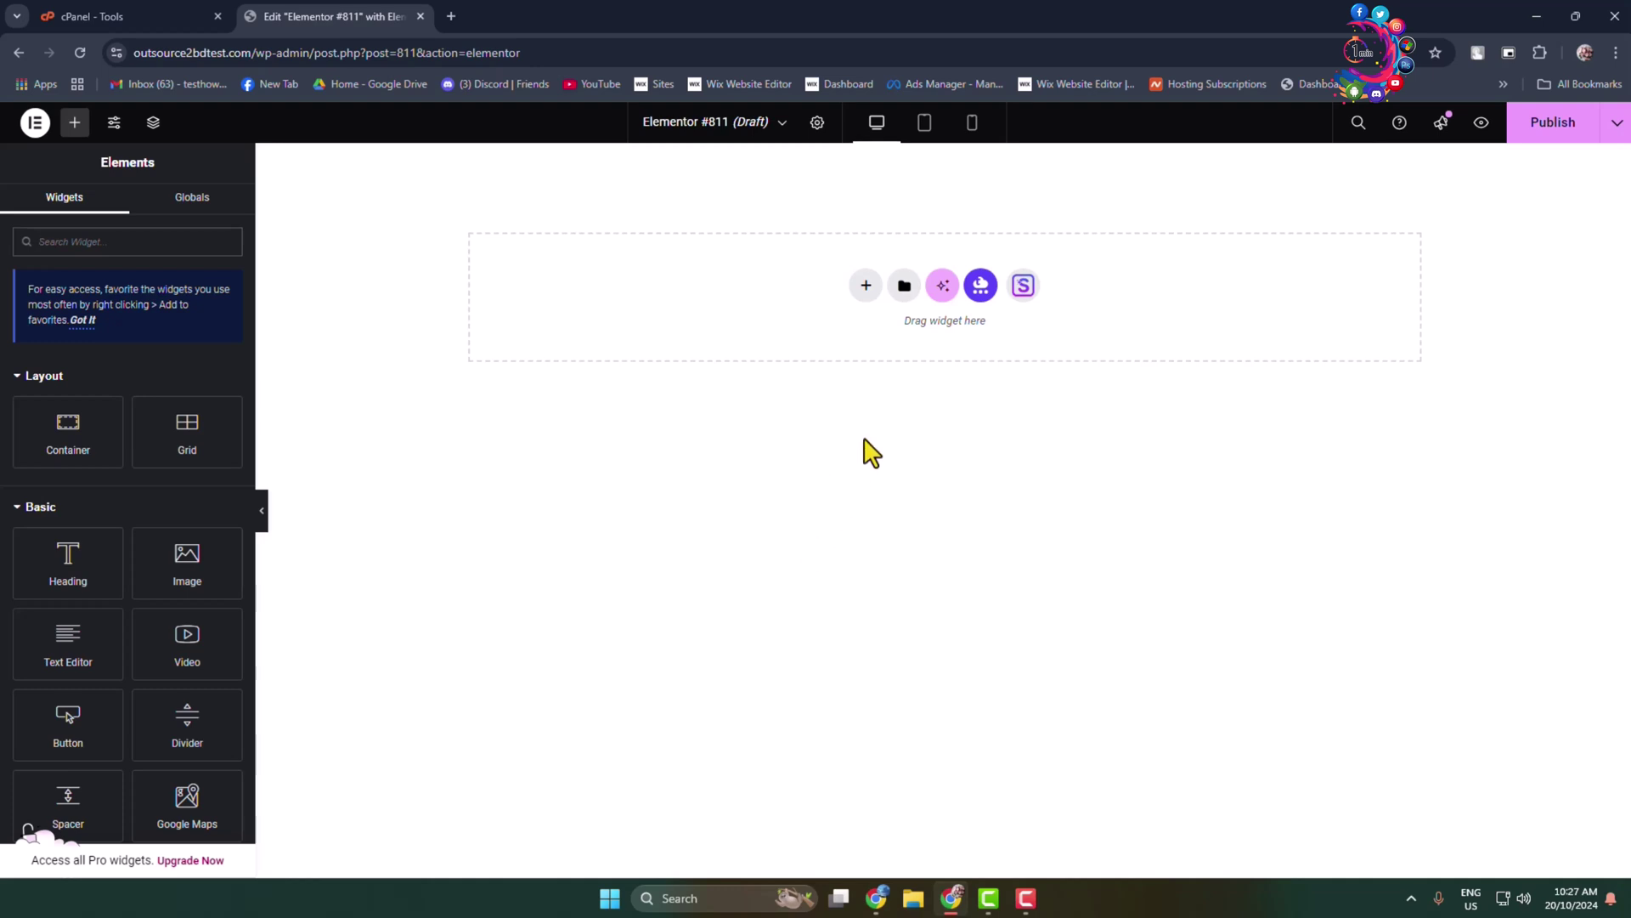
Step: Insert a single-column Flexbox container at the top of the empty canvas
left_click(866, 289)
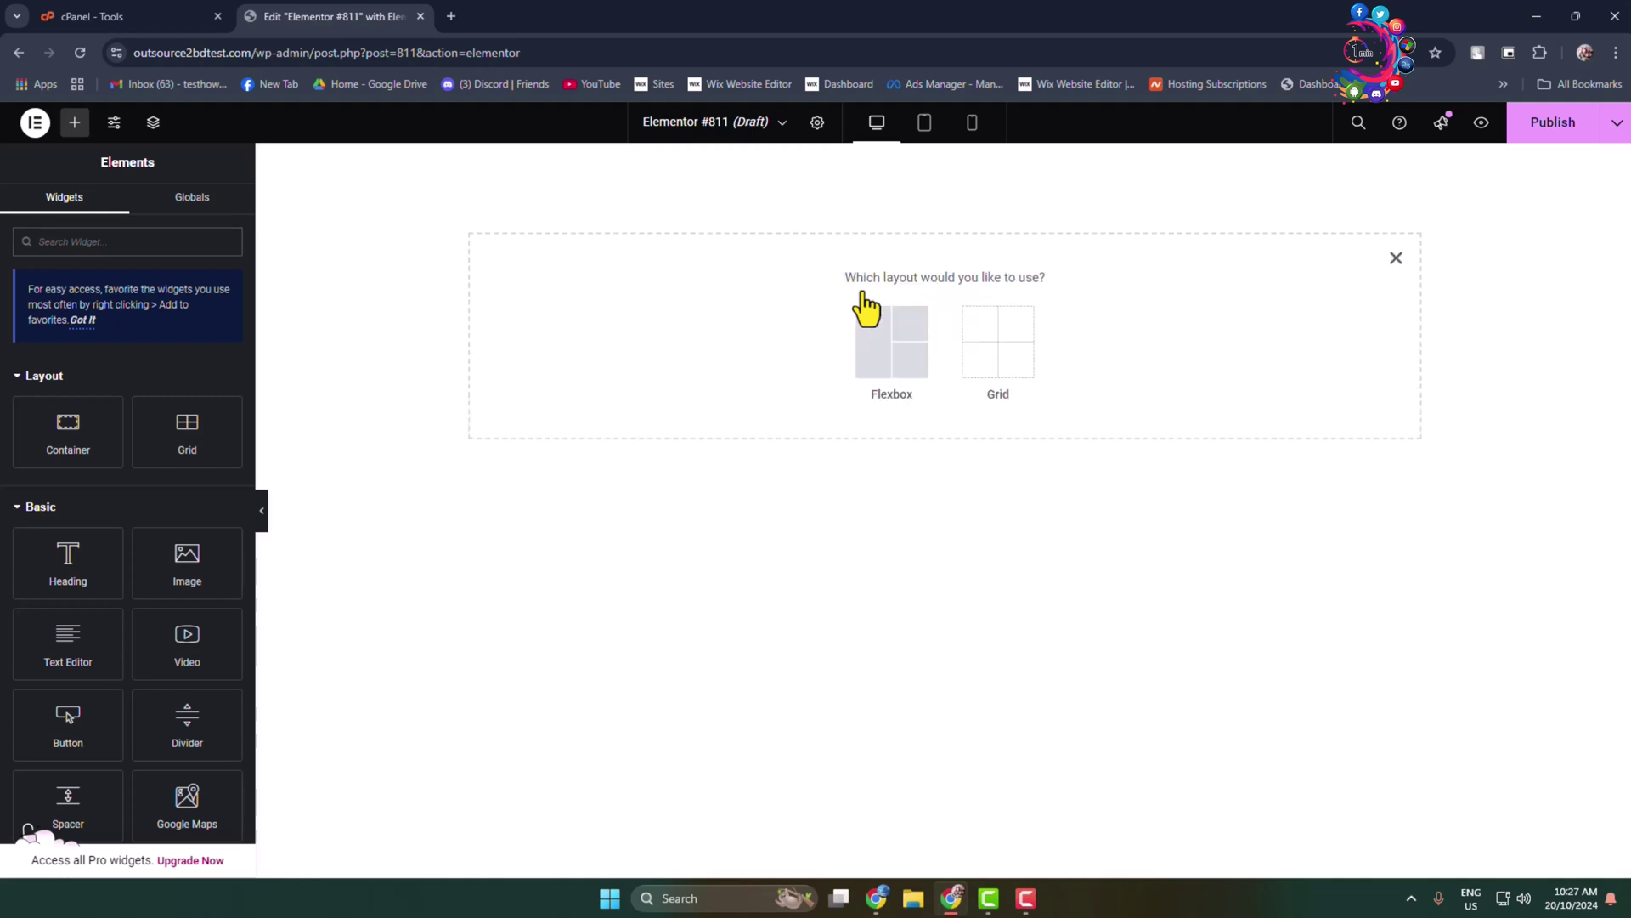
left_click(910, 339)
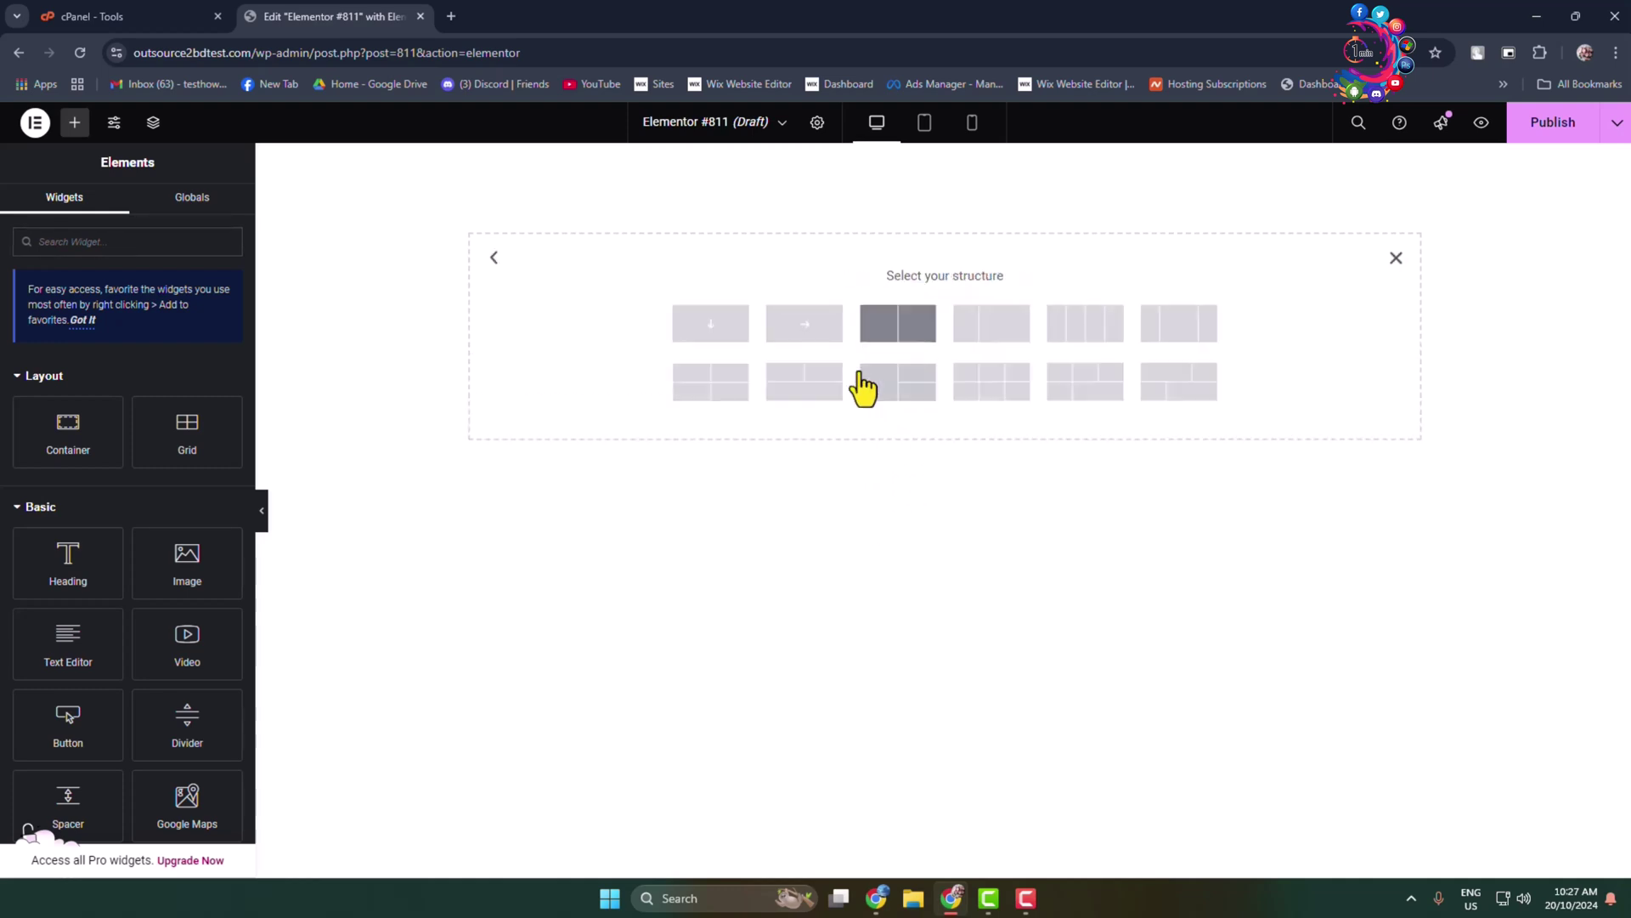
left_click(712, 325)
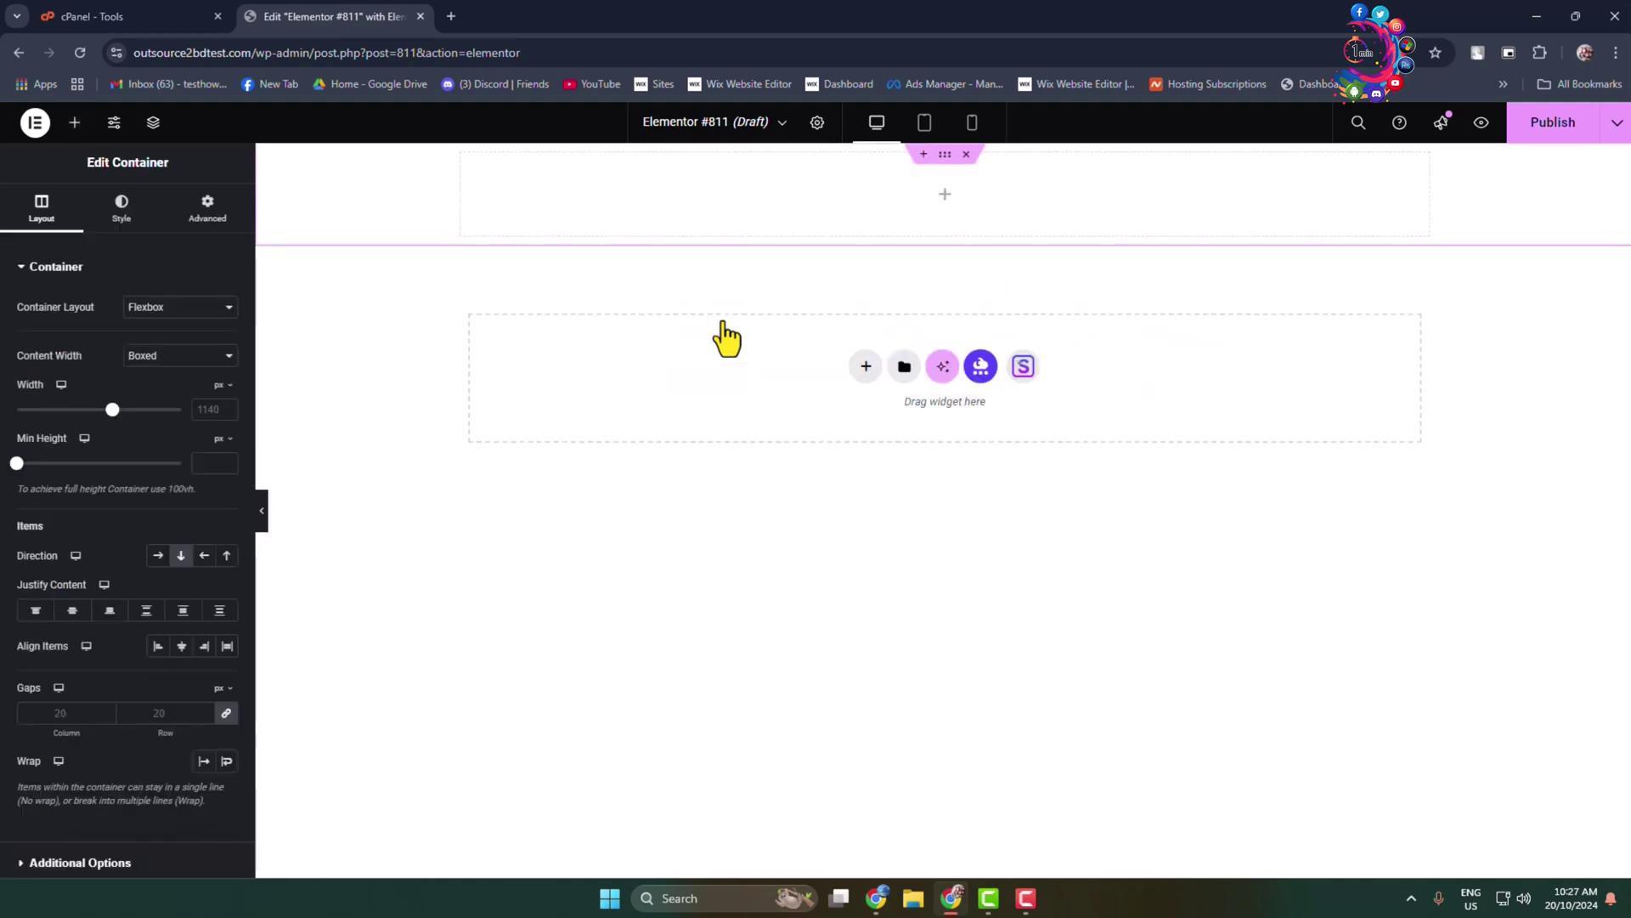
left_click(943, 200)
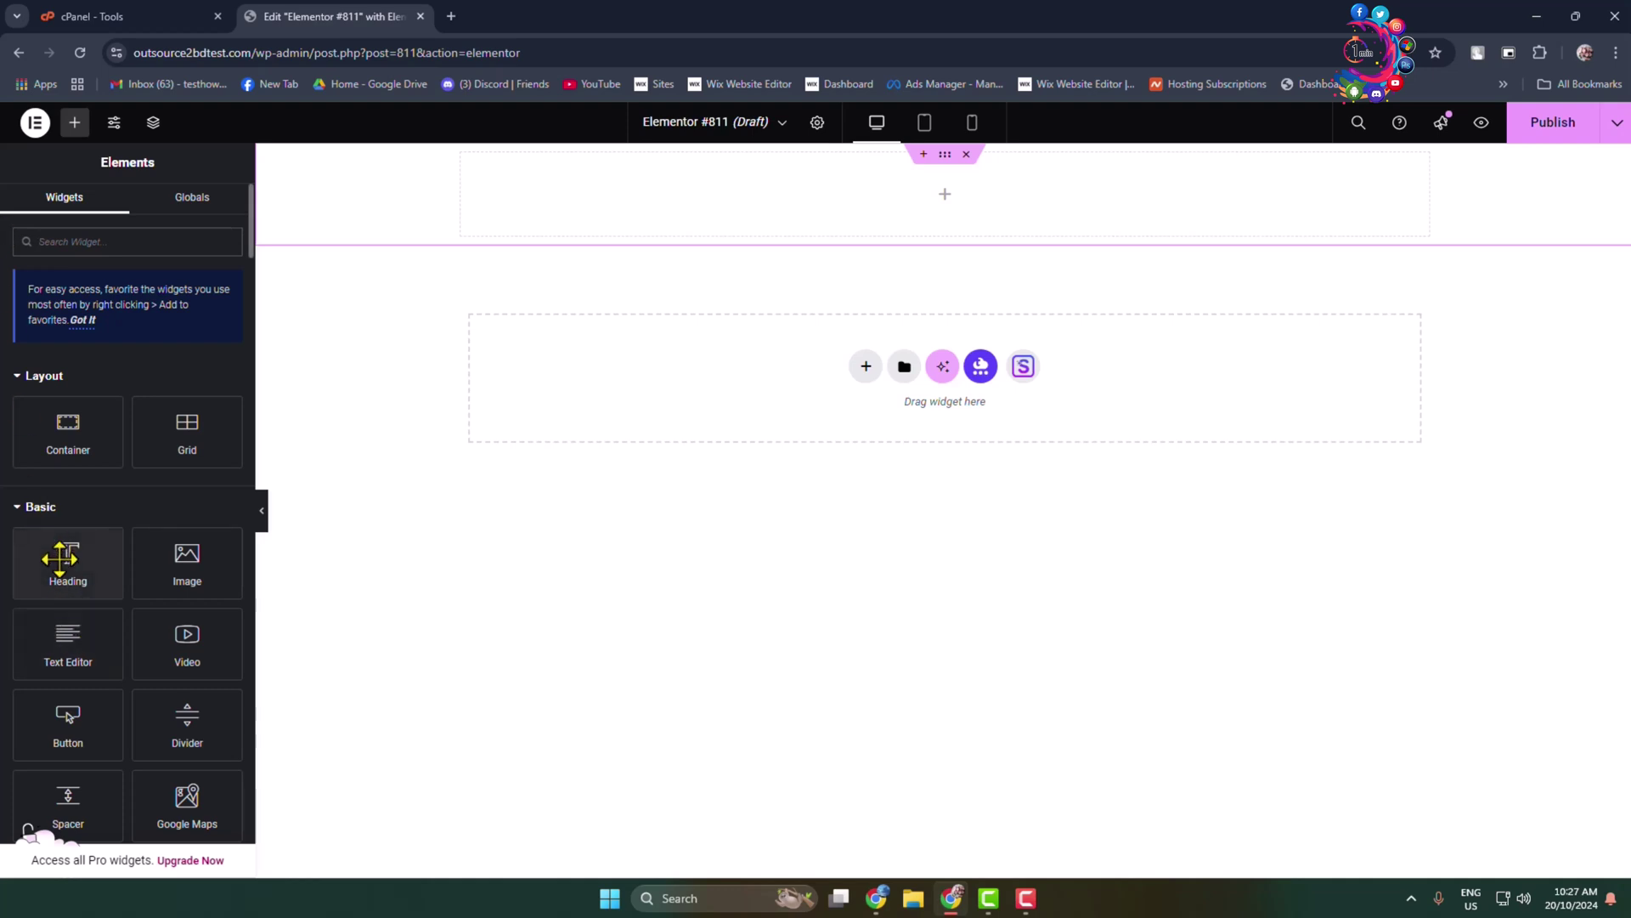
Step: Drop a Heading widget into the container and change its text to 'Welcome to our website'
left_click_drag(65, 553, 935, 216)
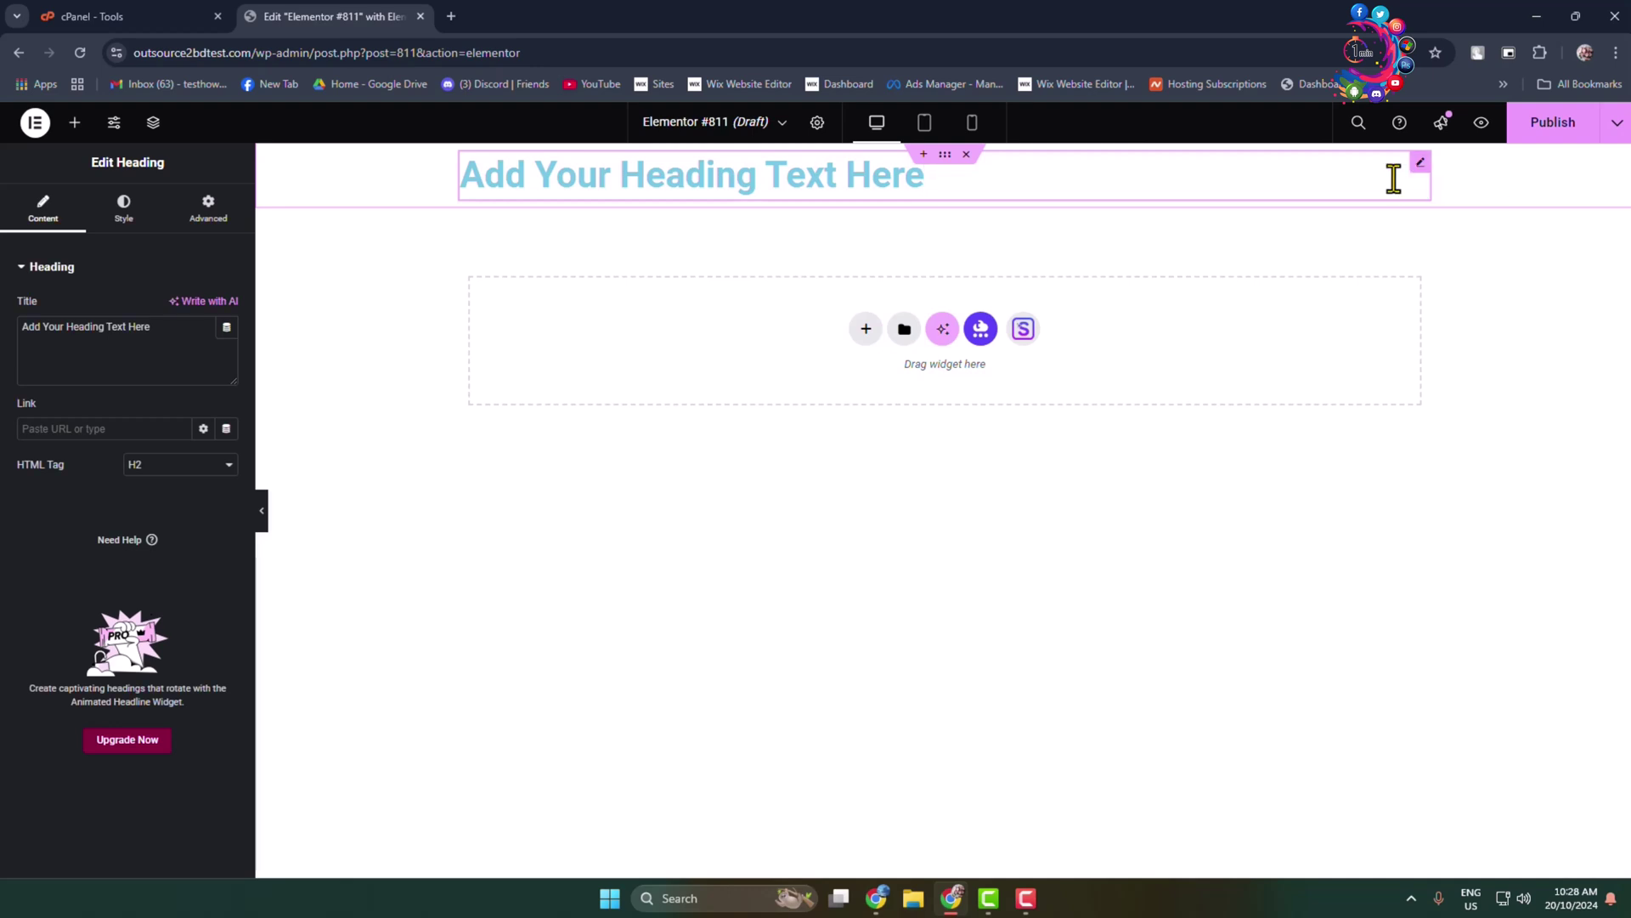
double_click(510, 178)
key("ctrl+a")
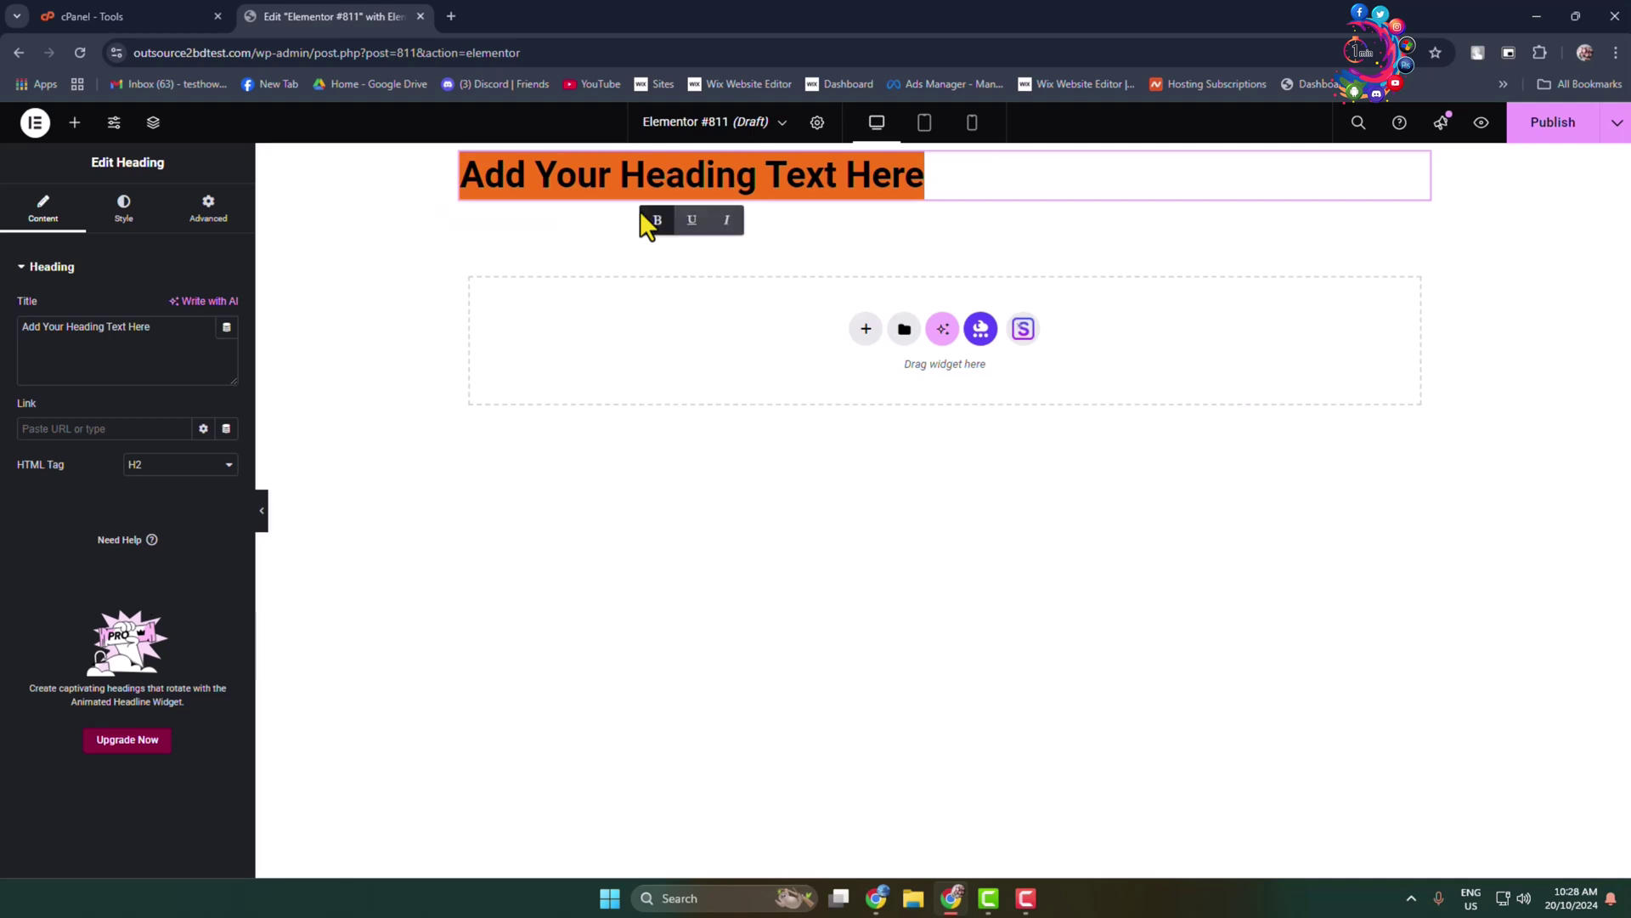
type("Welcome to our")
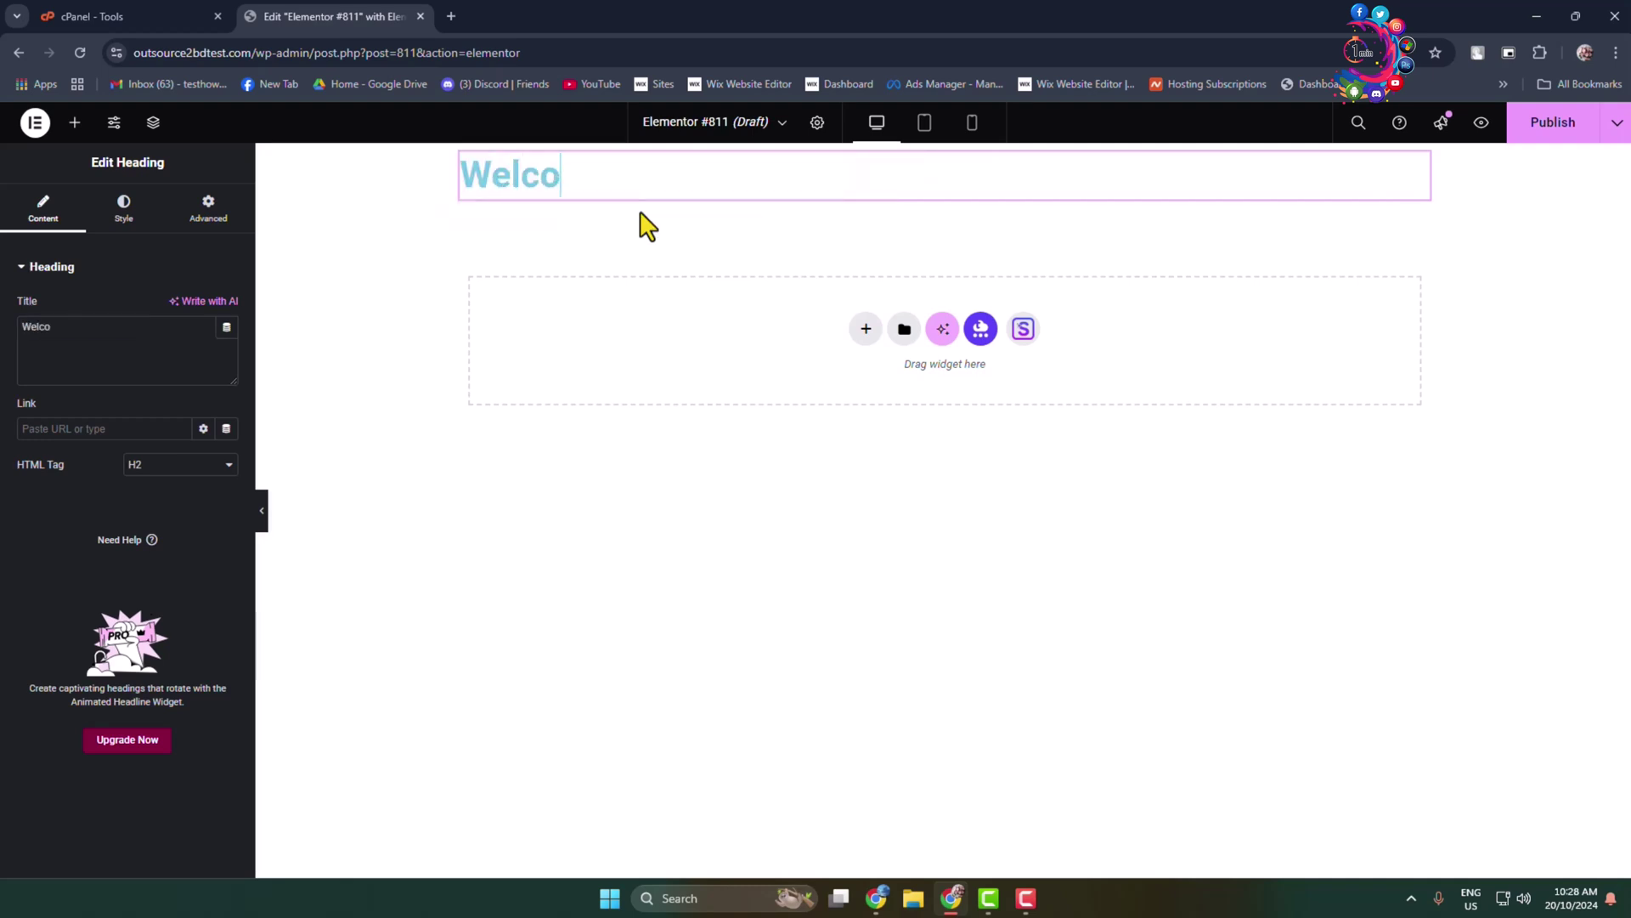
type(" website")
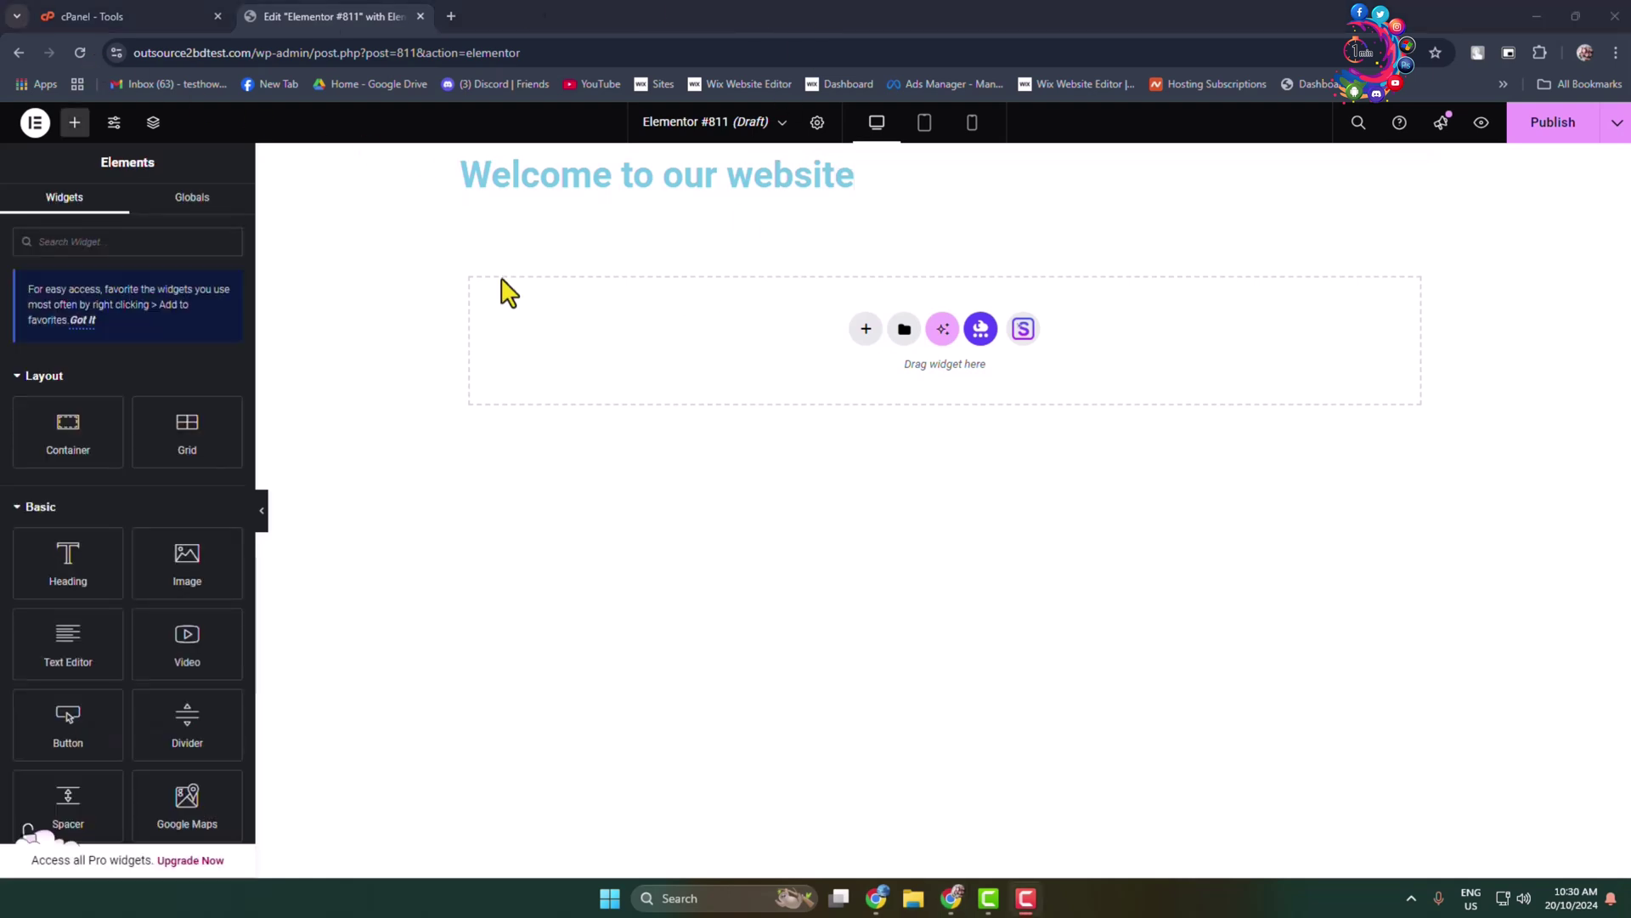
Step: Add a Text Editor widget with Lorem ipsum placeholder text below the heading
left_click_drag(64, 650, 728, 212)
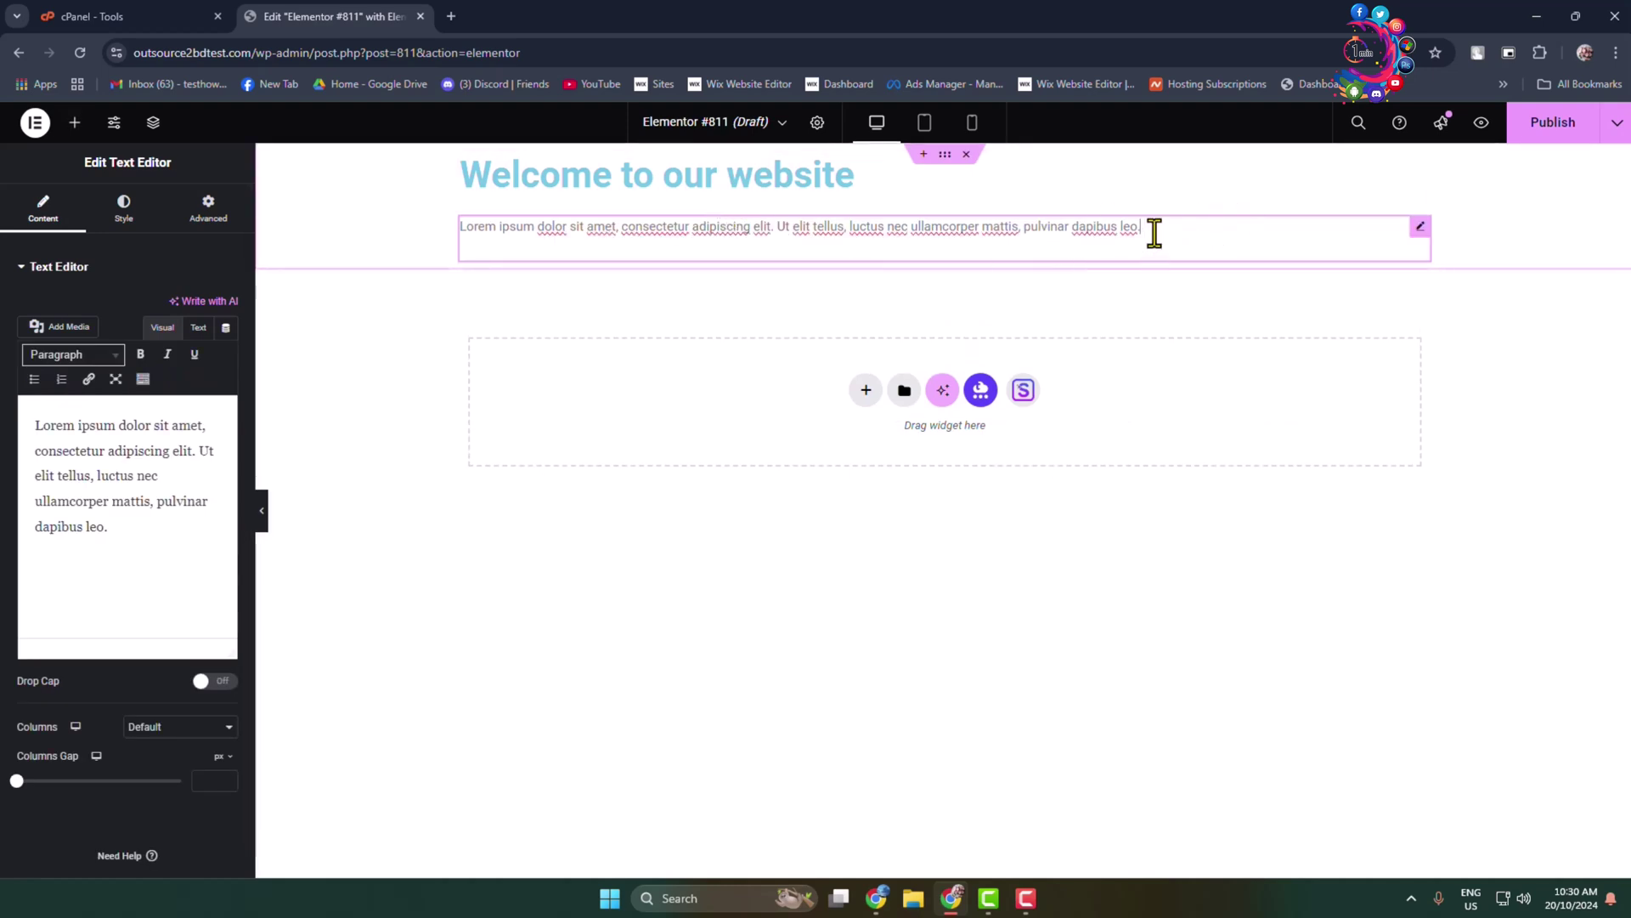
left_click(741, 254)
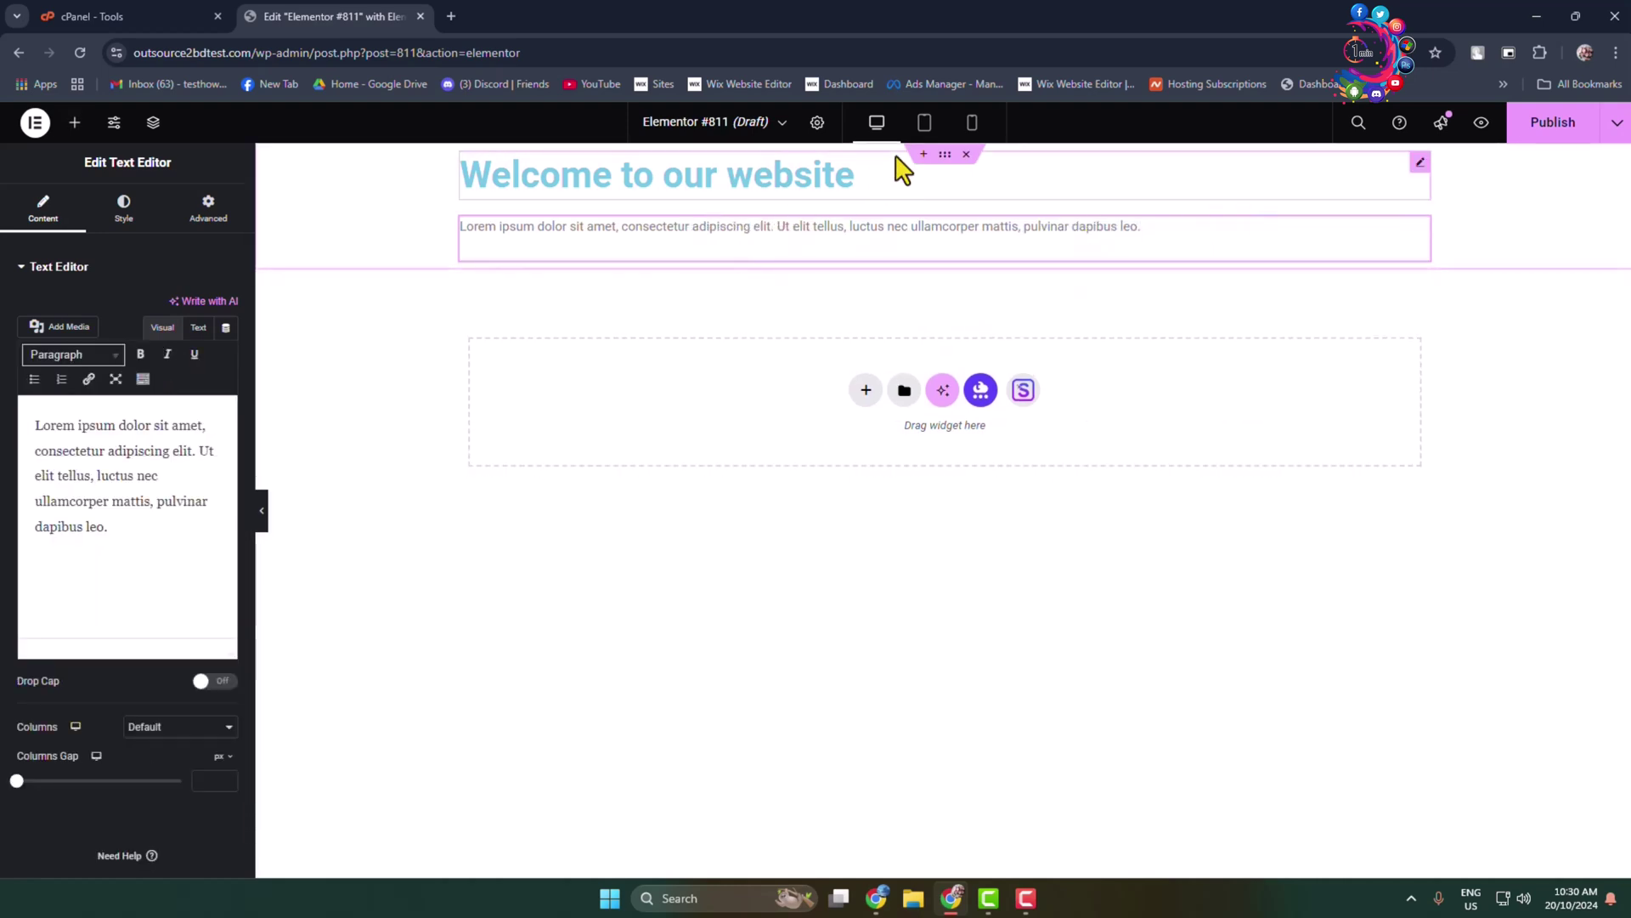
left_click(944, 157)
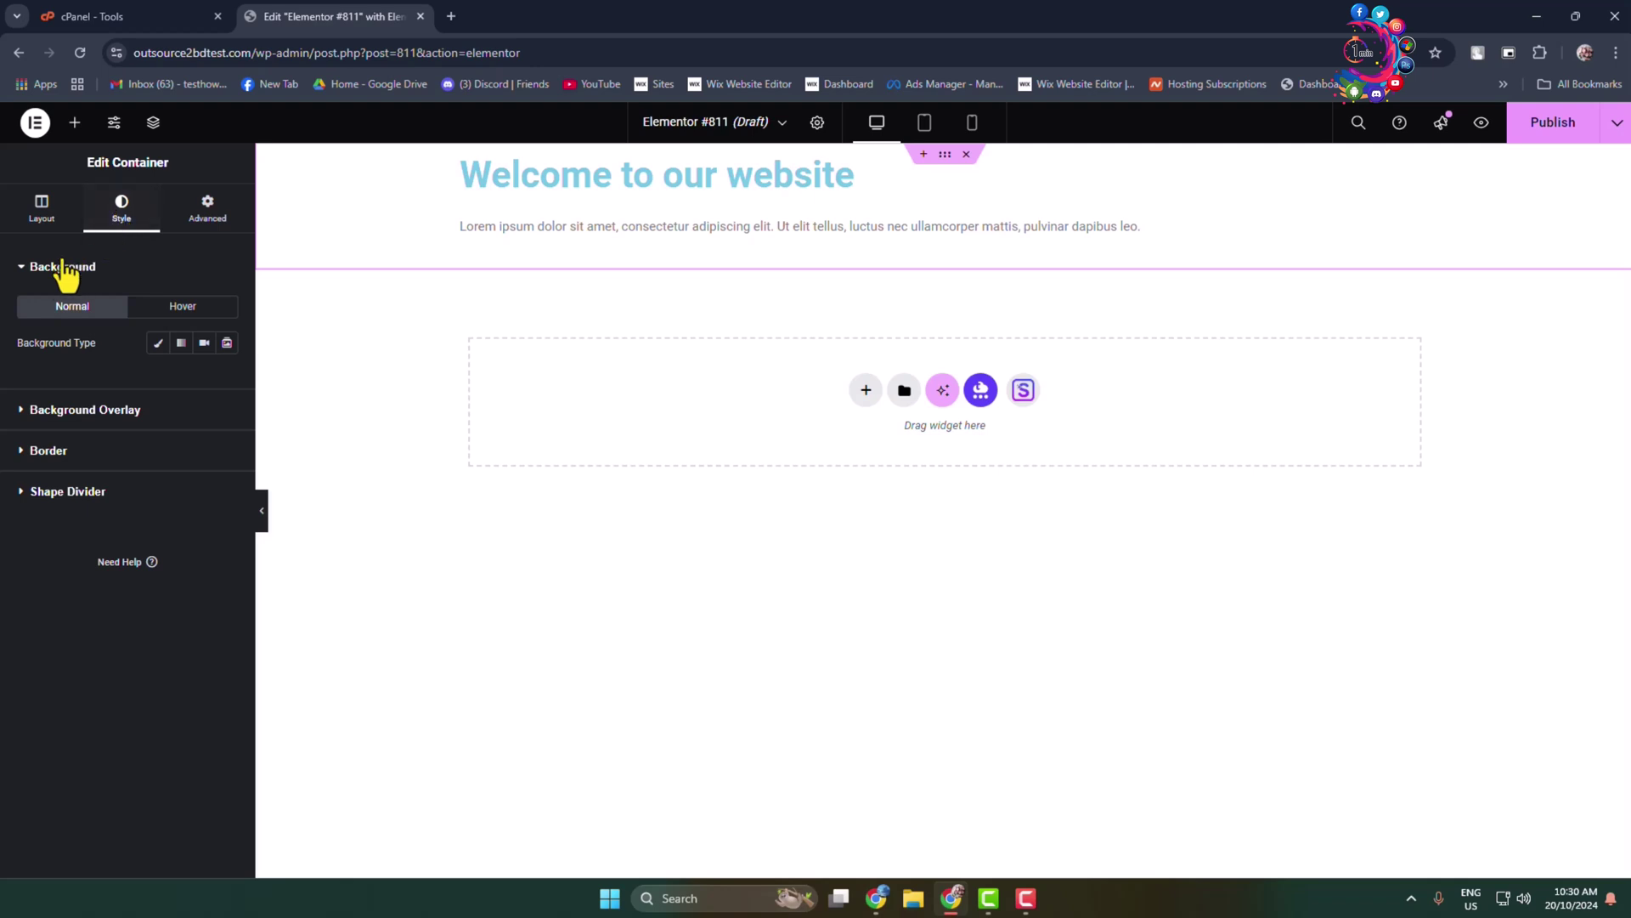
Step: Set a Classic container background using Prepare-dish-img.jpg from the Media Library
left_click(35, 279)
left_click(36, 278)
left_click(158, 346)
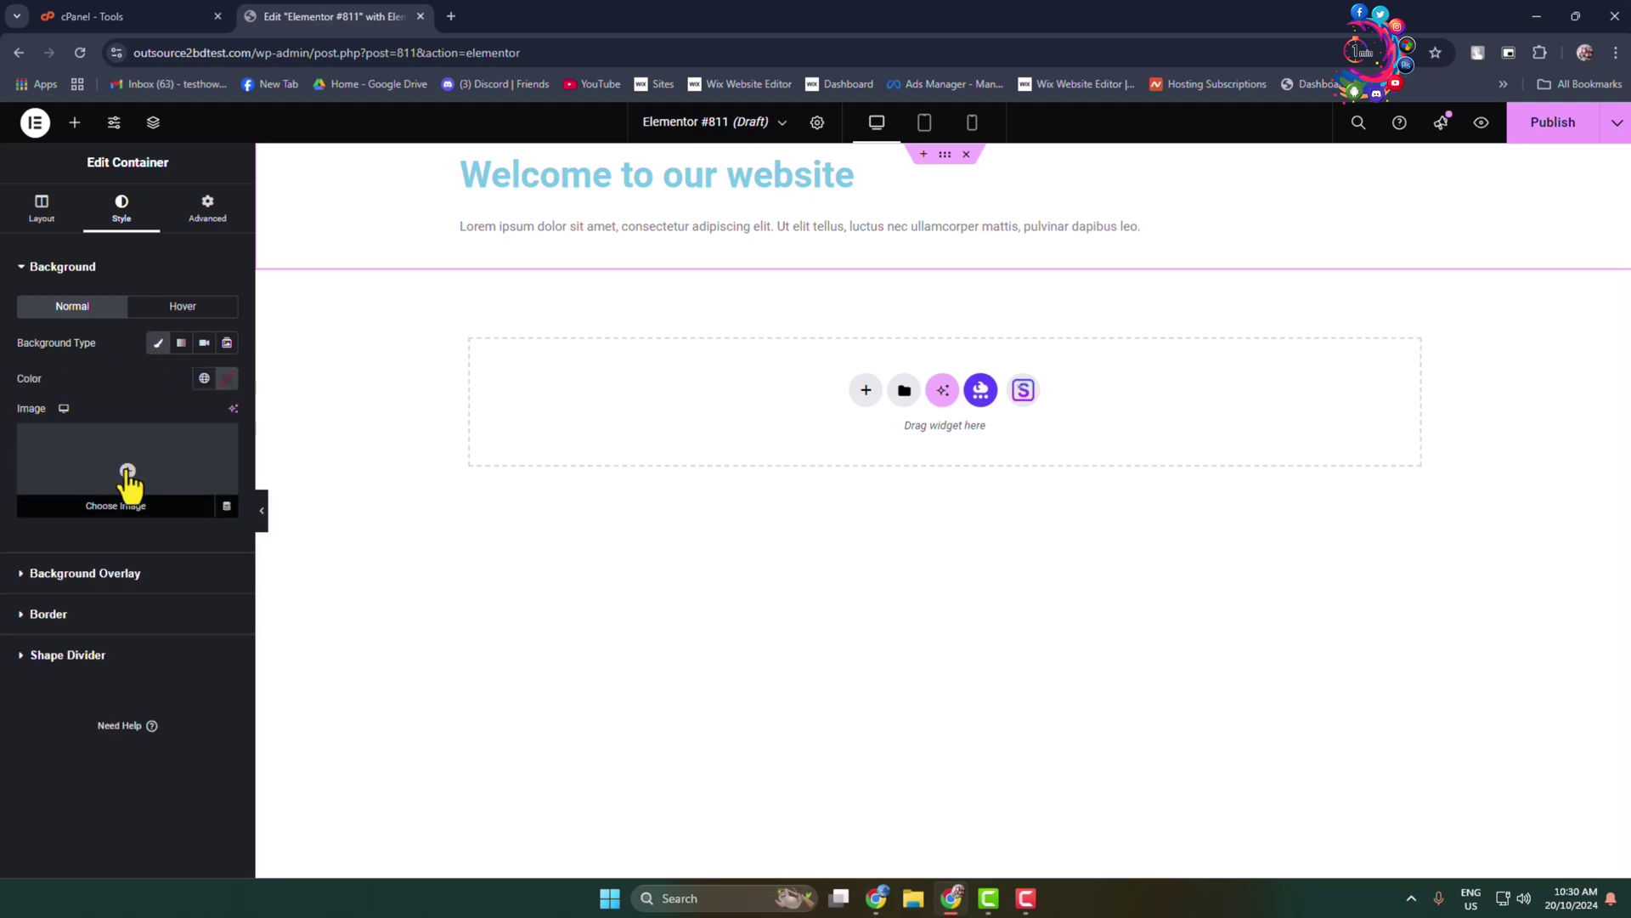
left_click(128, 472)
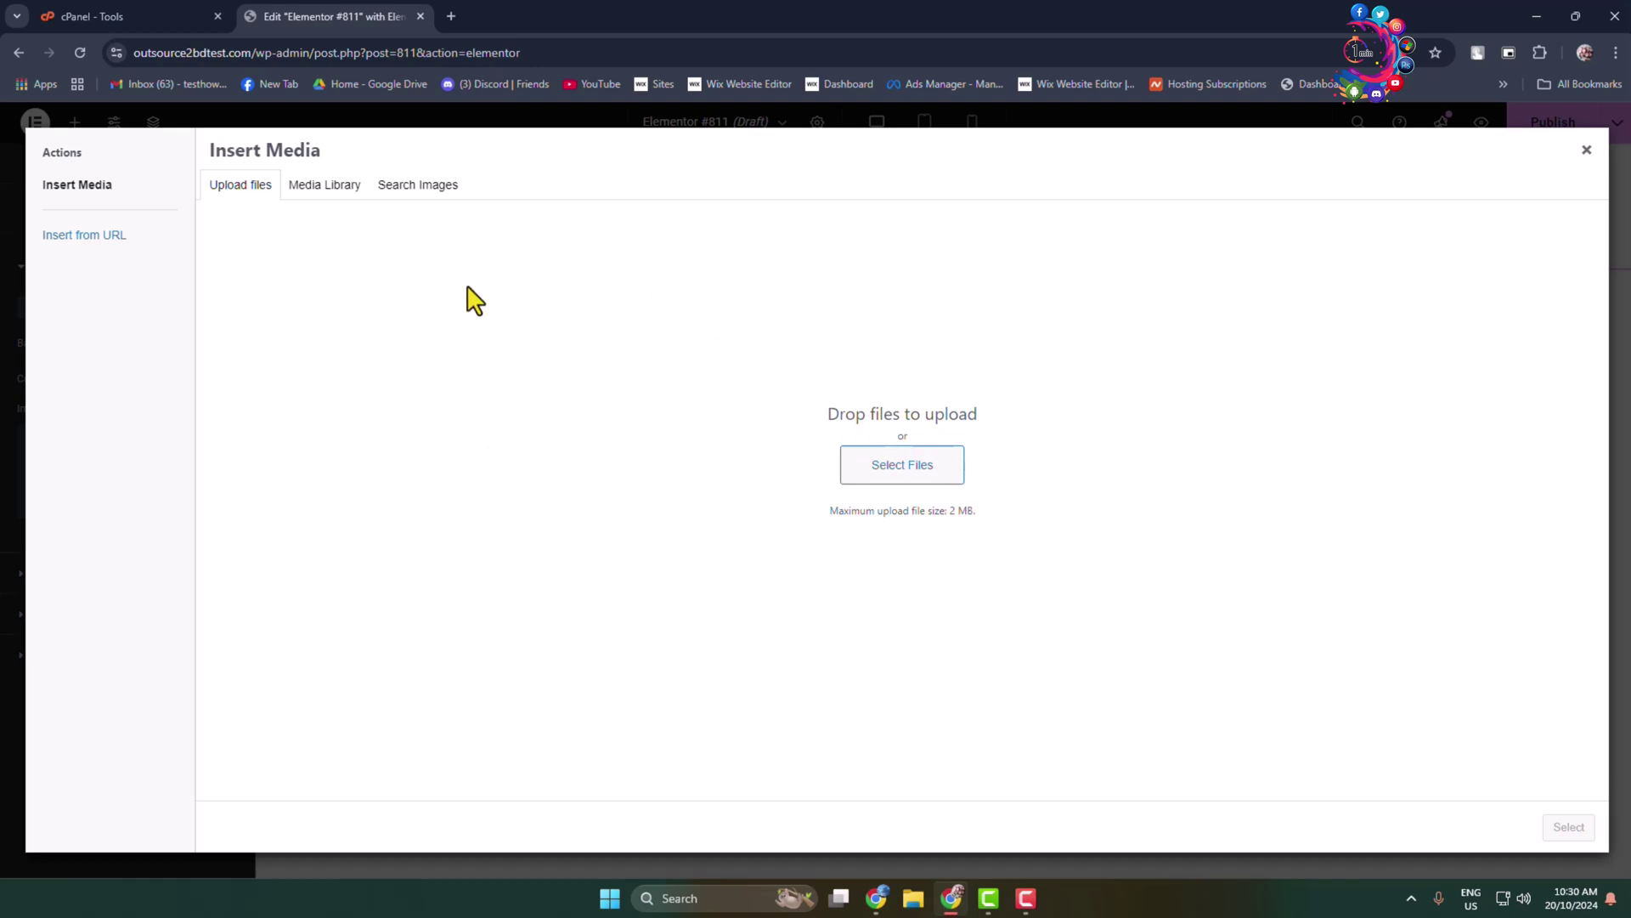
left_click(349, 201)
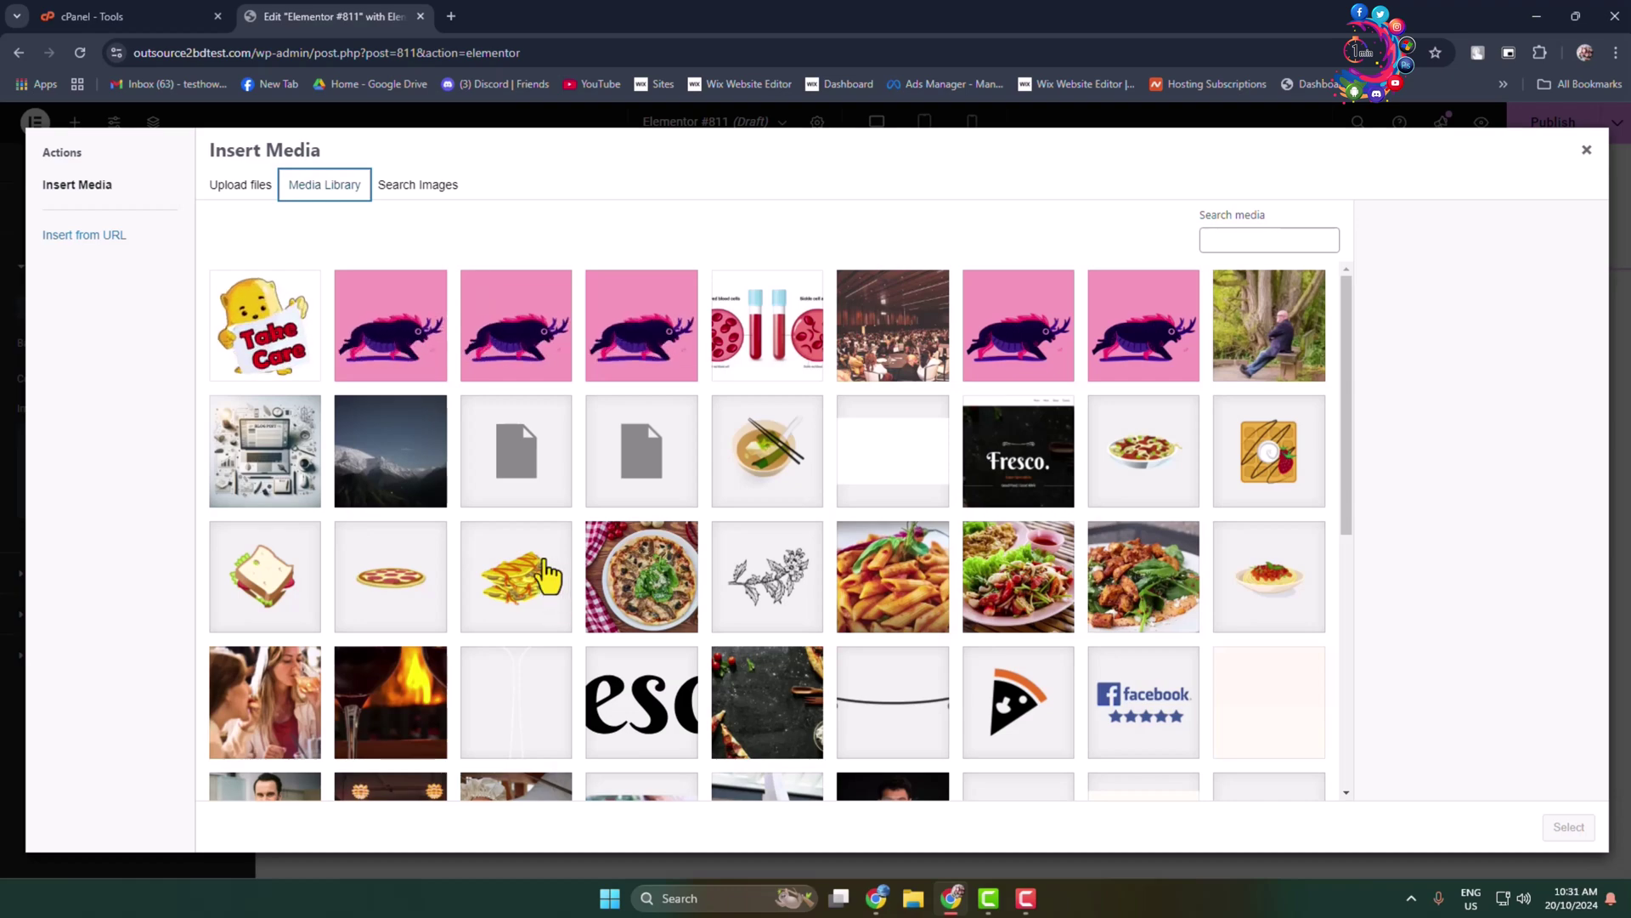
scroll(1246, 520, "down", 6)
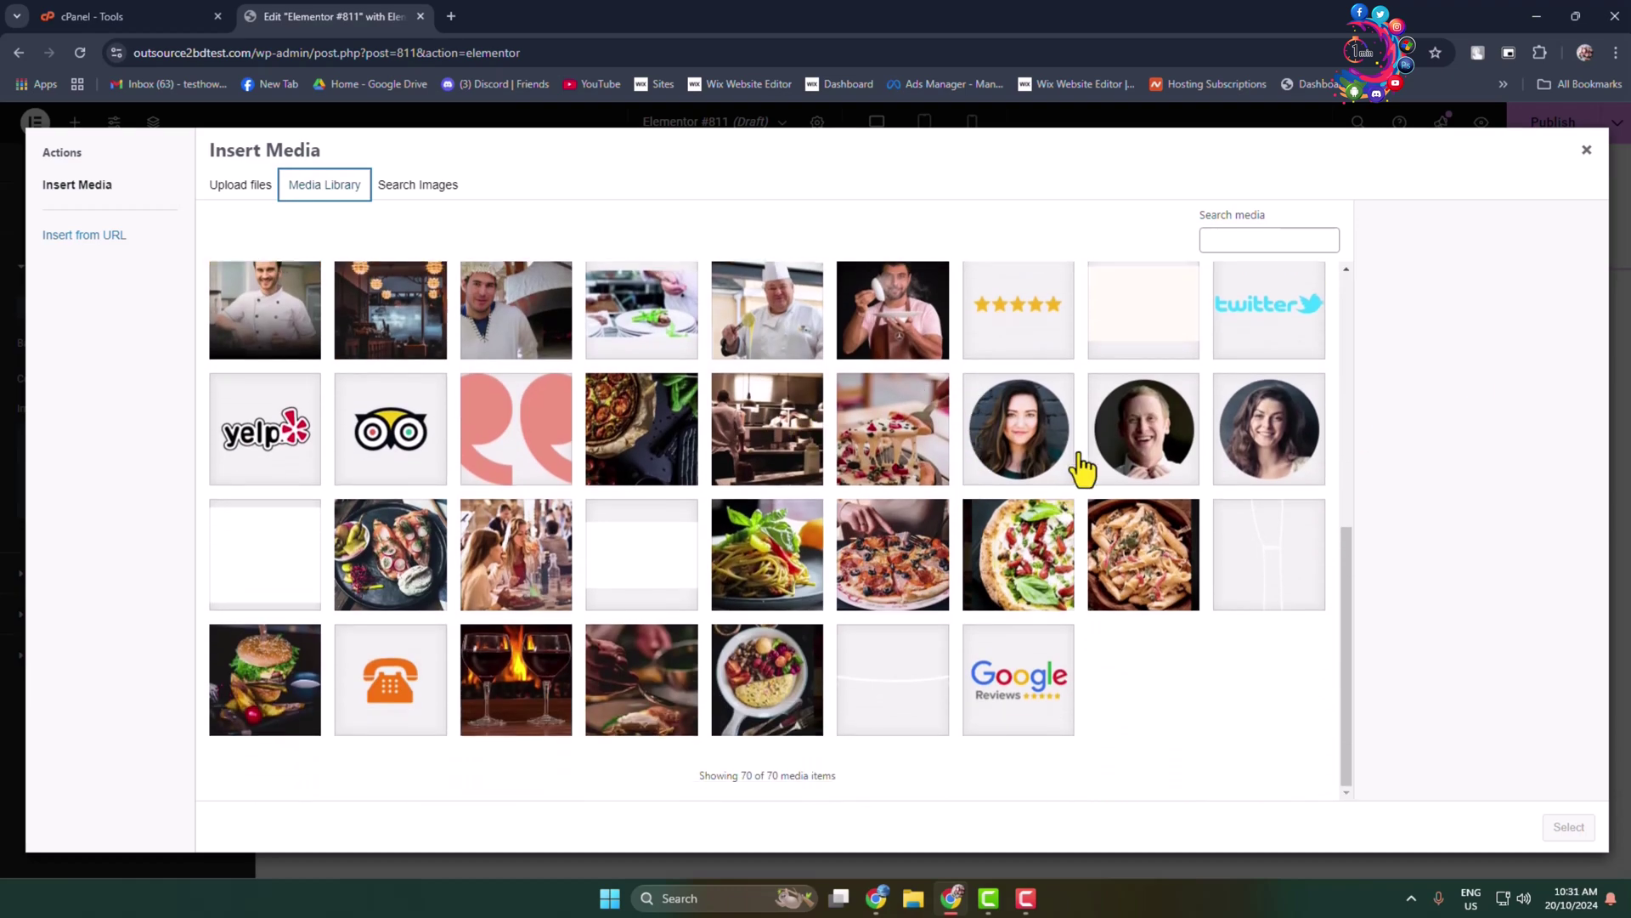
left_click(650, 435)
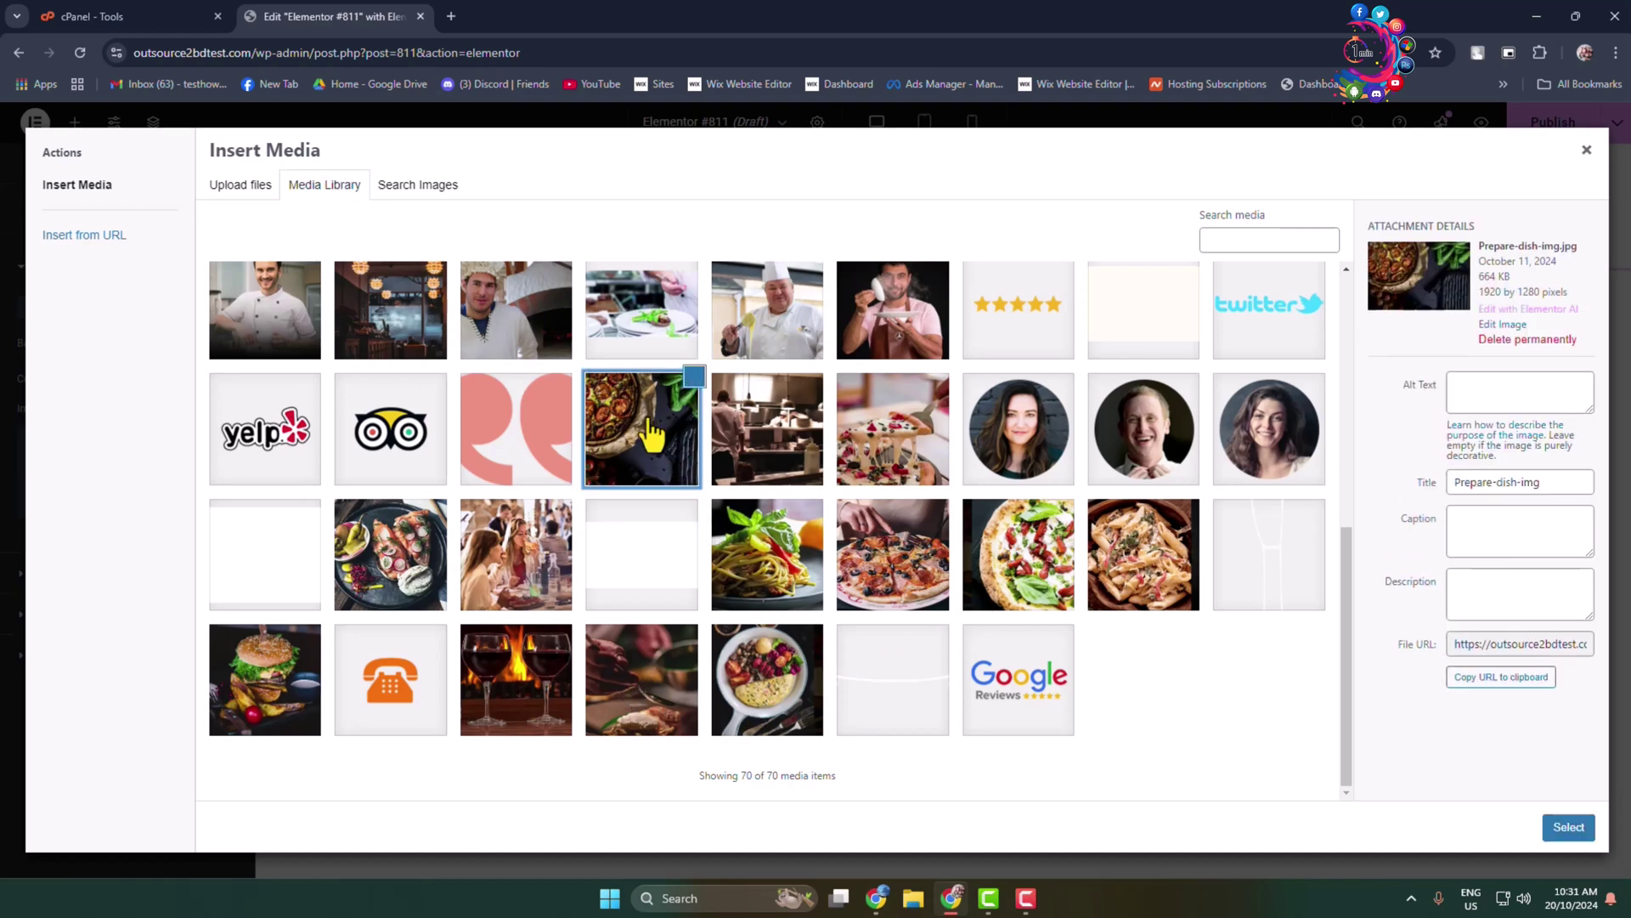
left_click(1569, 828)
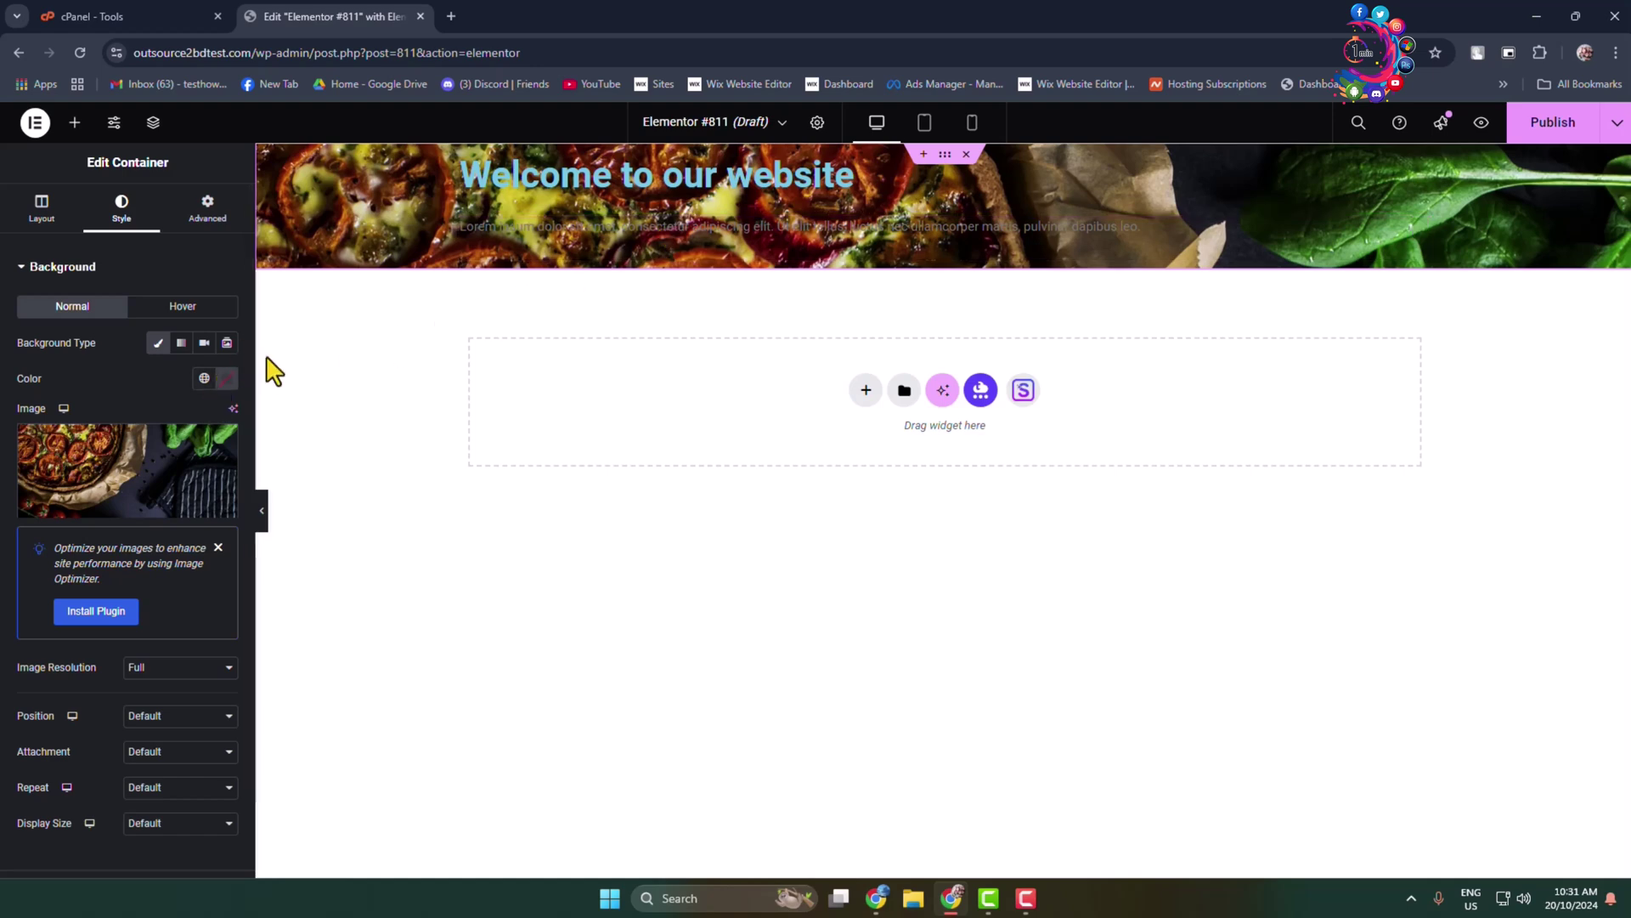
Step: Keep the Flexbox layout and set the container's Content Width to Full Width
left_click(43, 220)
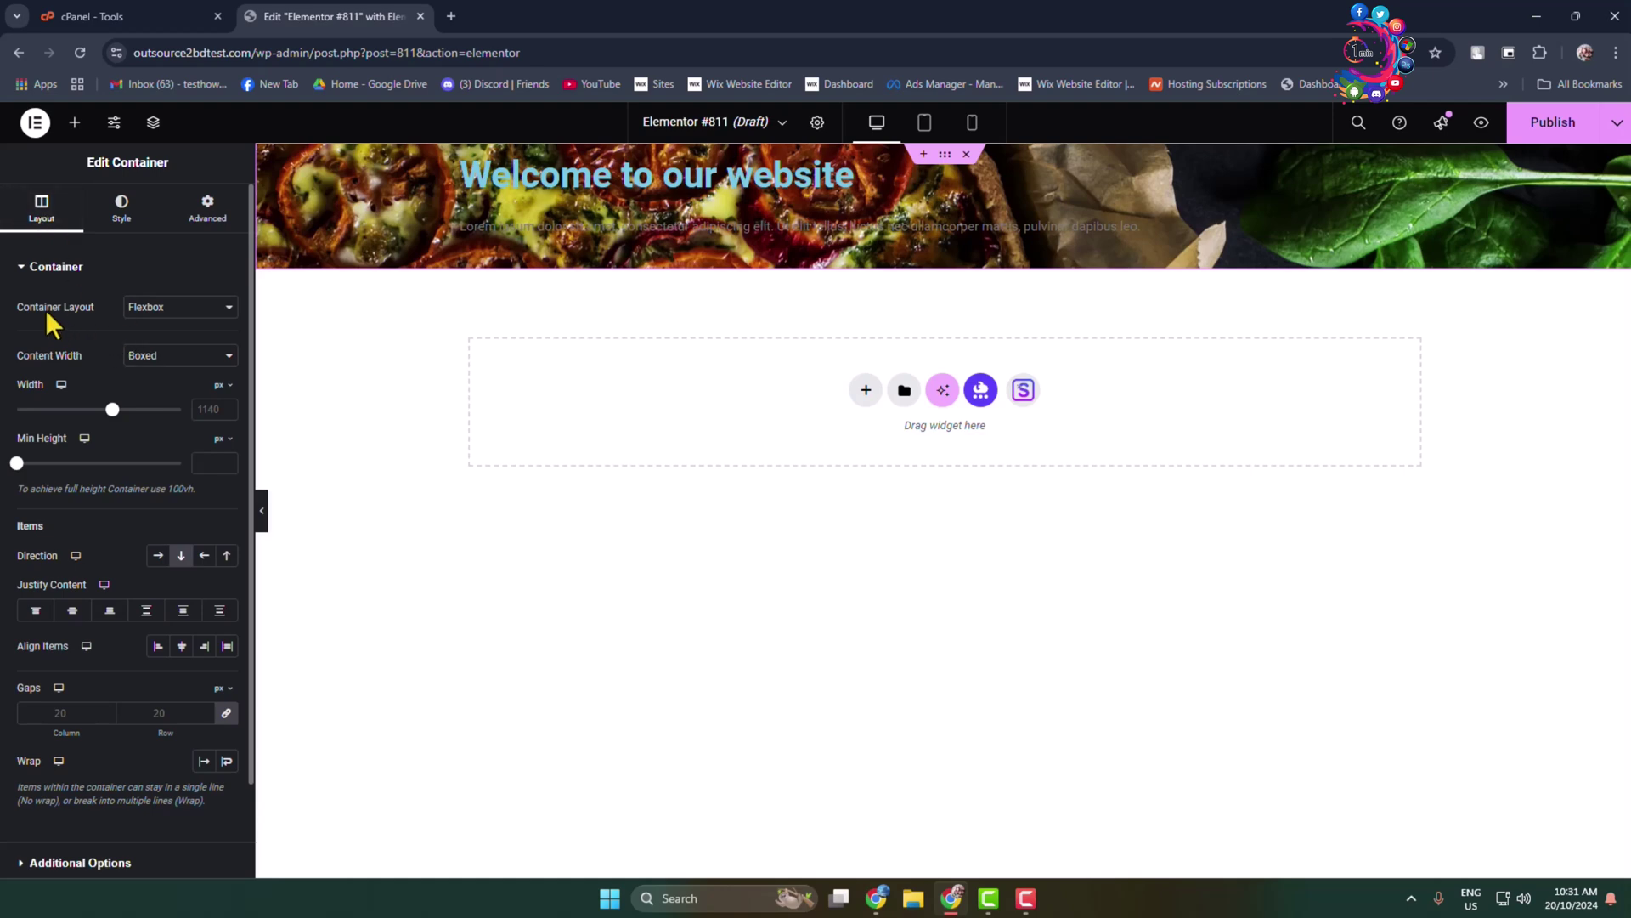
left_click(179, 308)
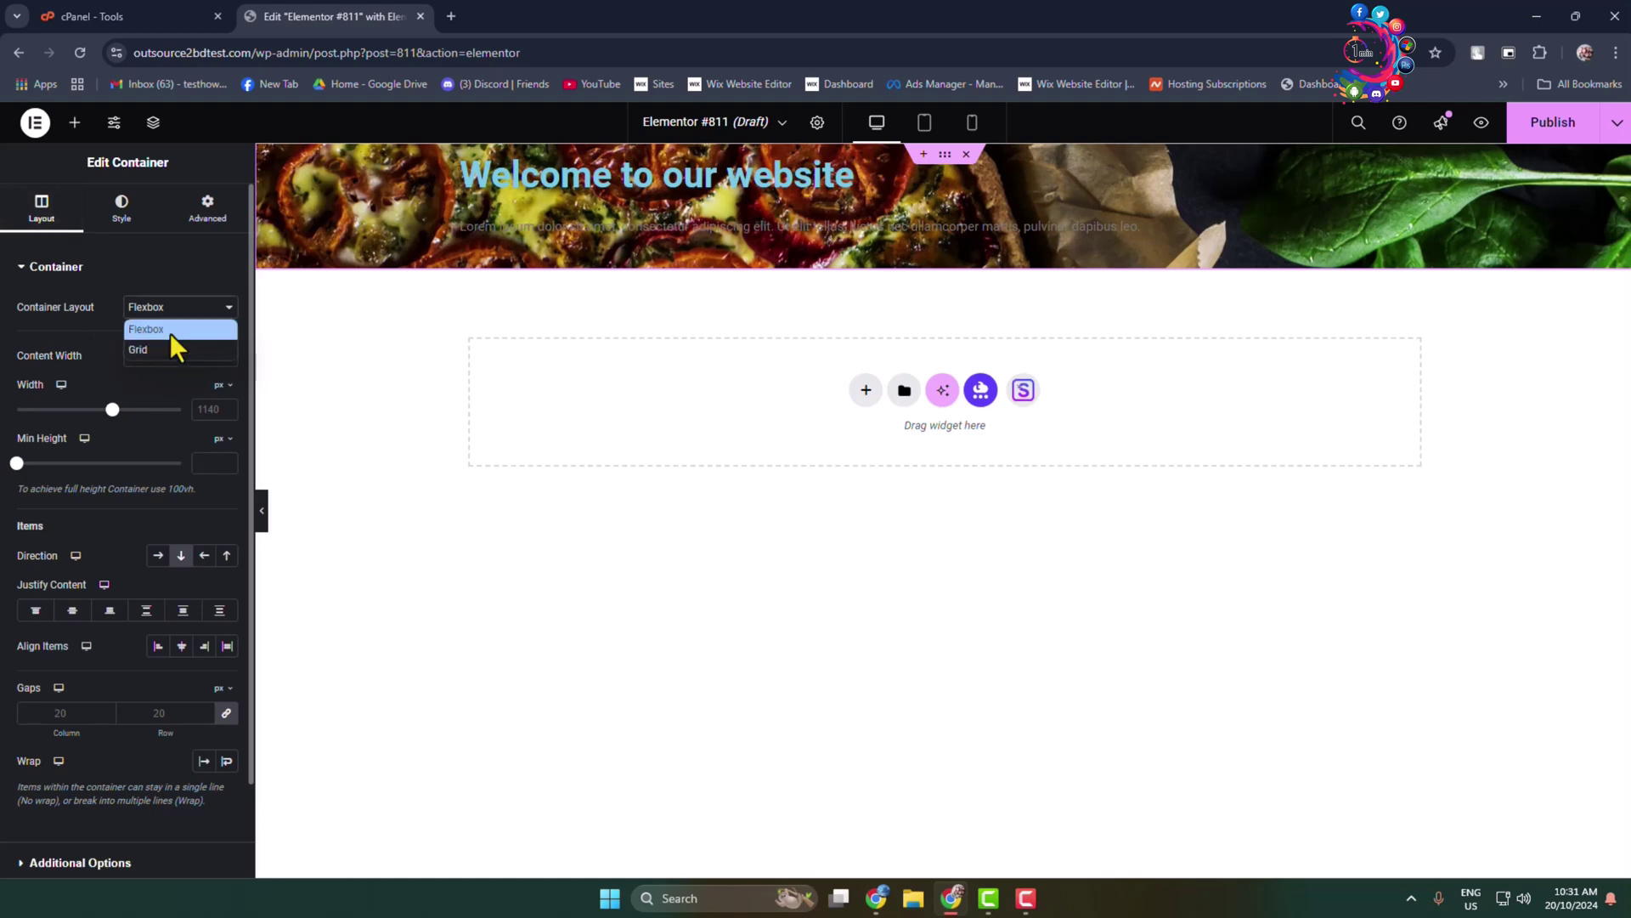
left_click(170, 332)
left_click(164, 357)
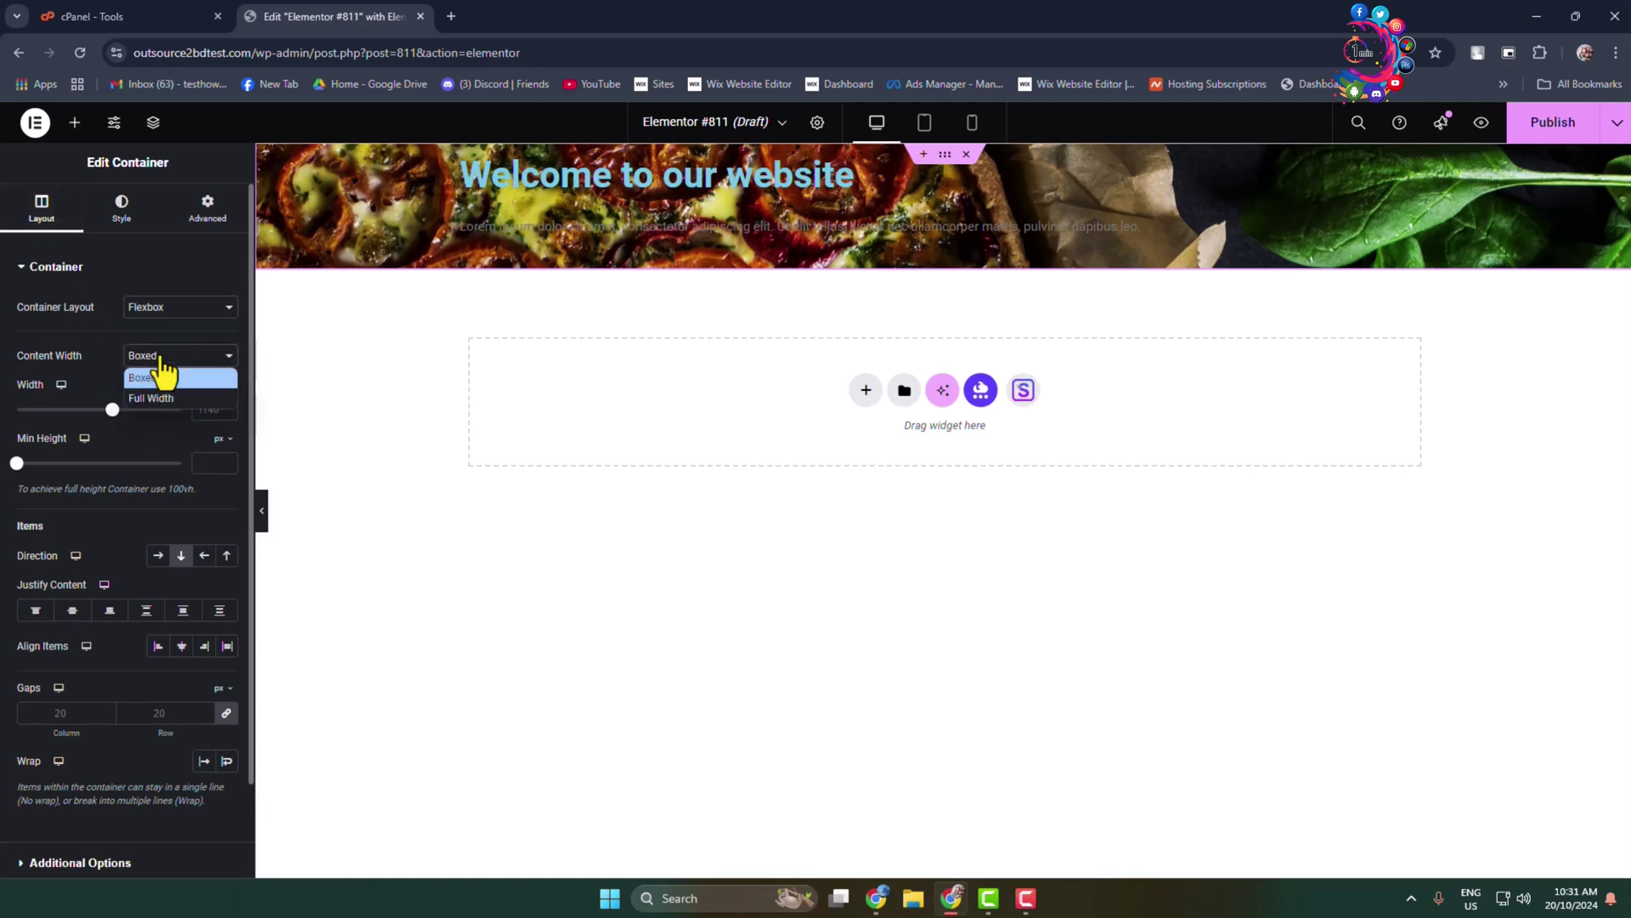
left_click(151, 397)
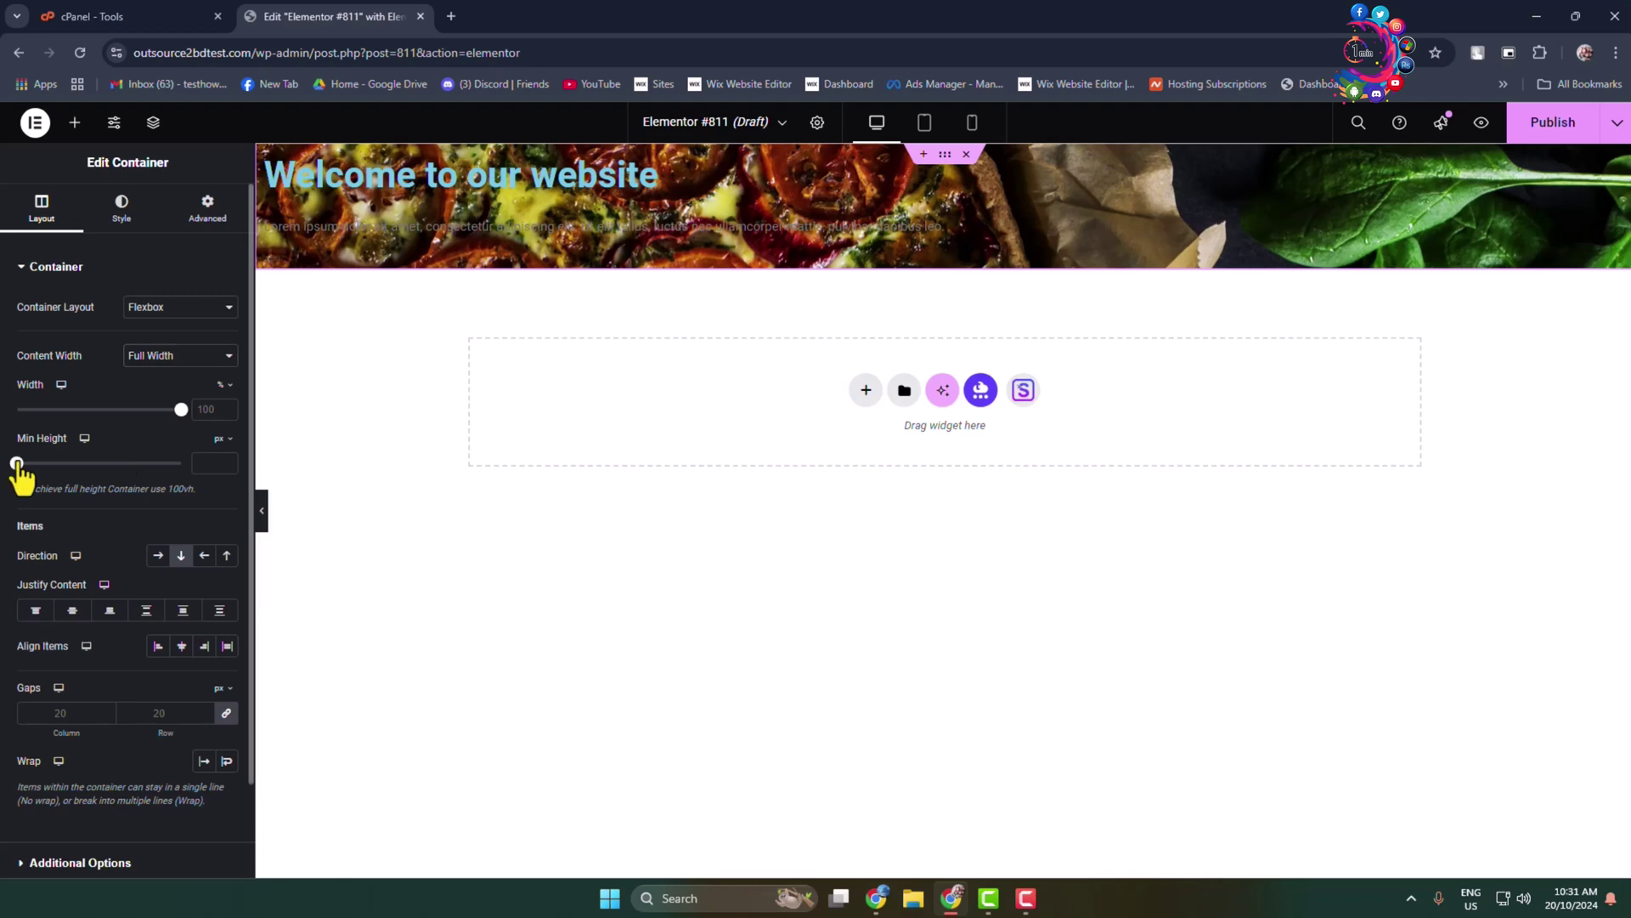
Step: Set the container's minimum height to 500 px
left_click_drag(16, 463, 82, 463)
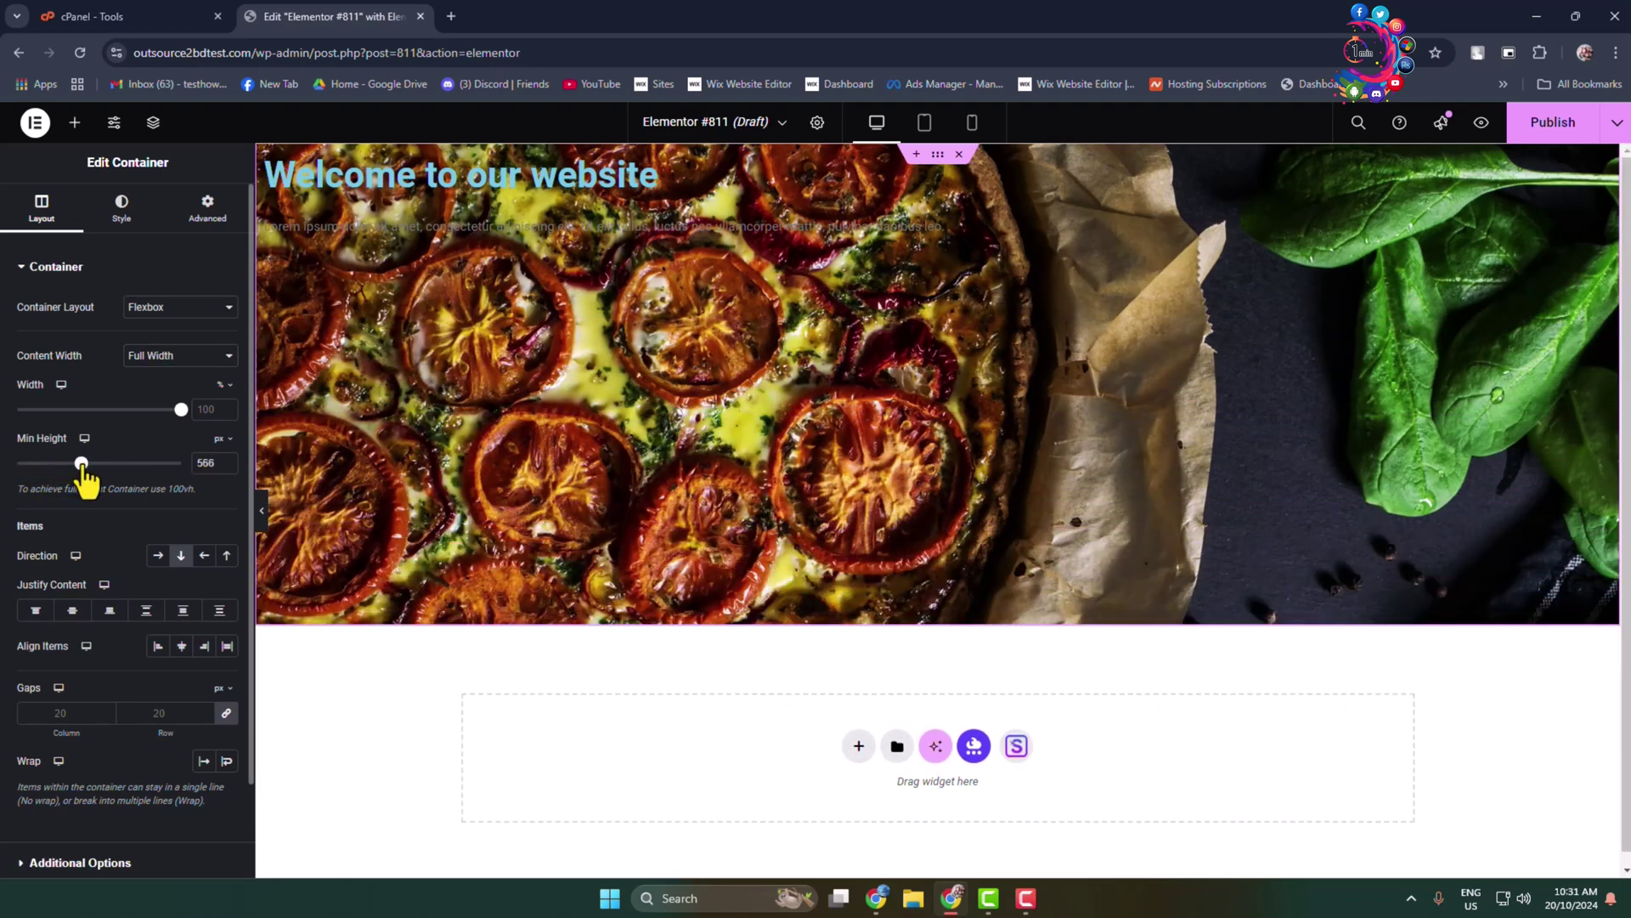
left_click(227, 459)
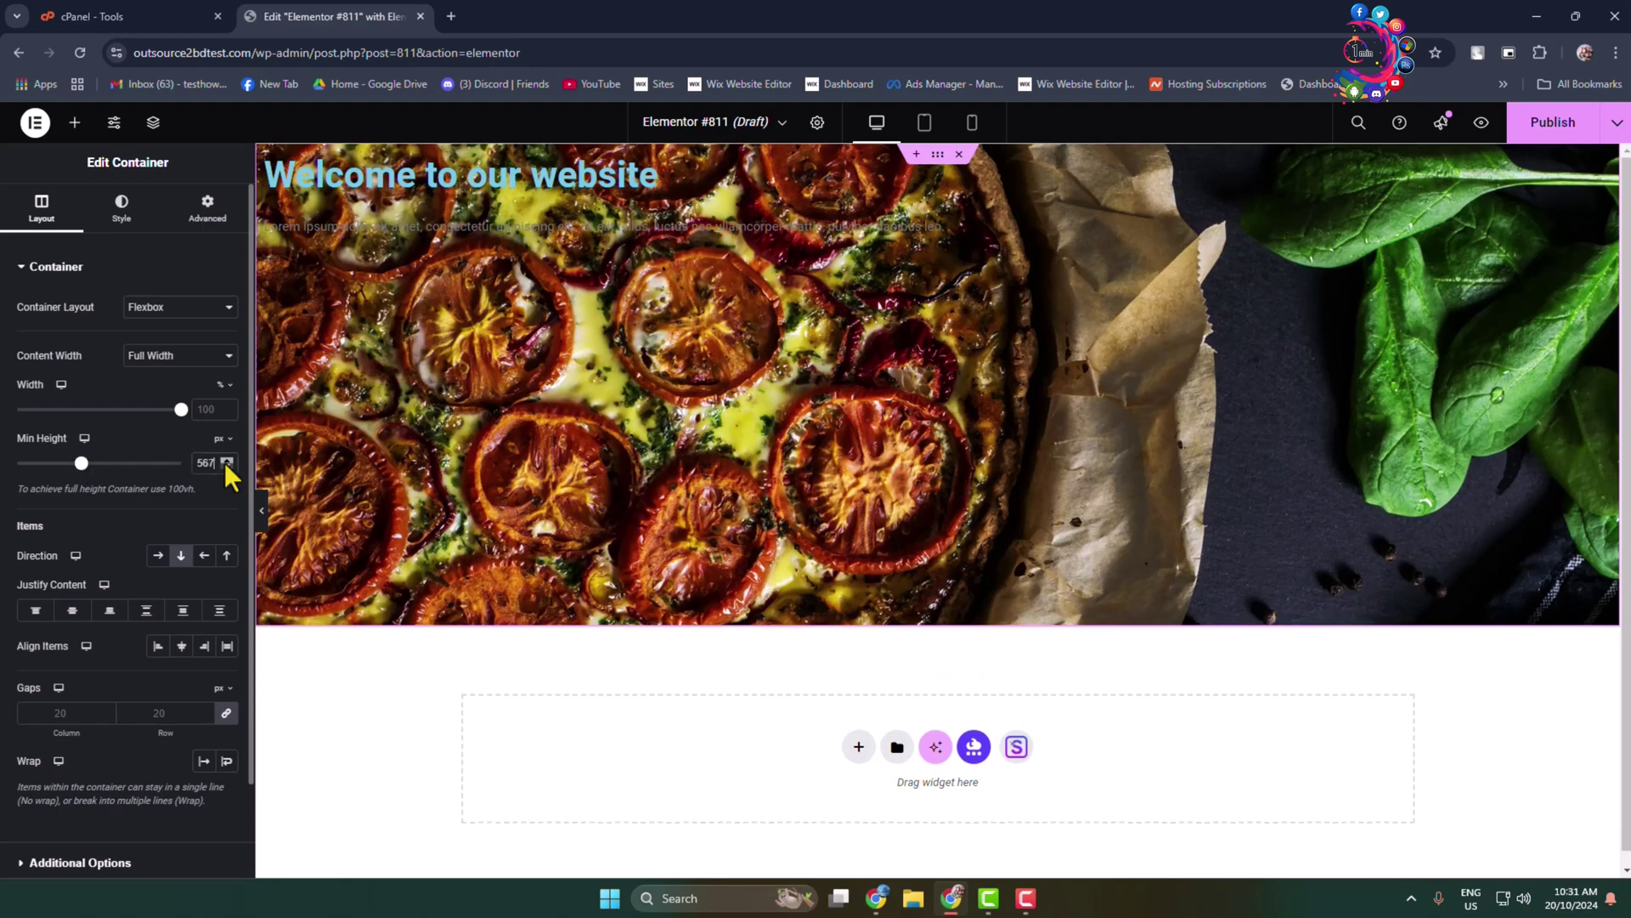
double_click(217, 463)
type("500")
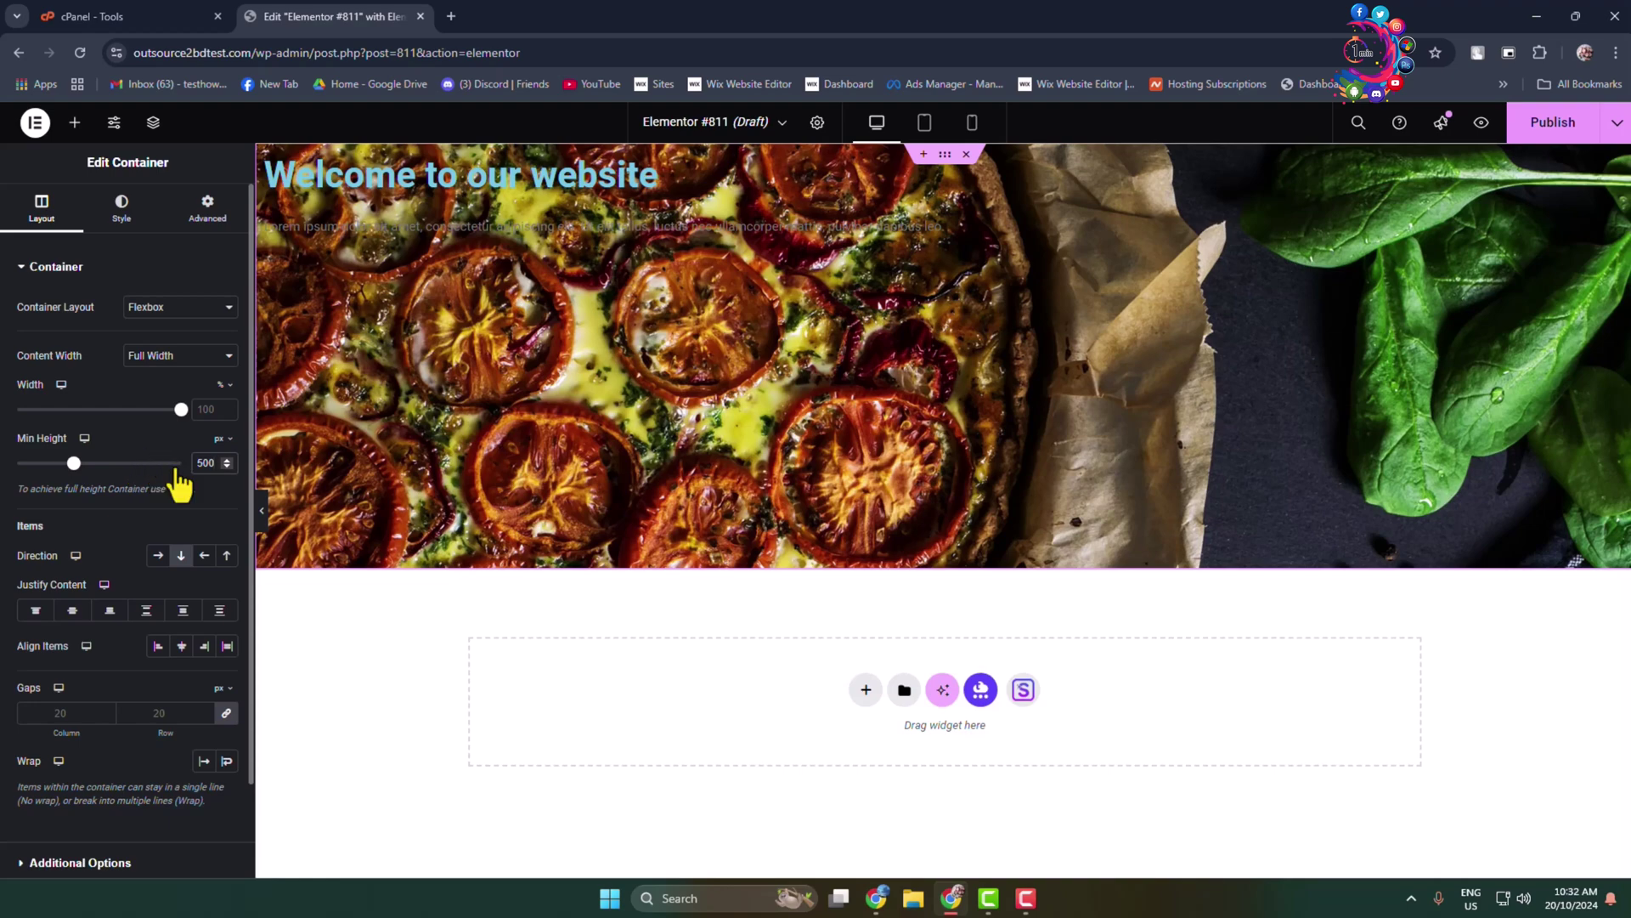
Step: Add a Classic background overlay in near-black #131313 at full opacity
left_click(129, 223)
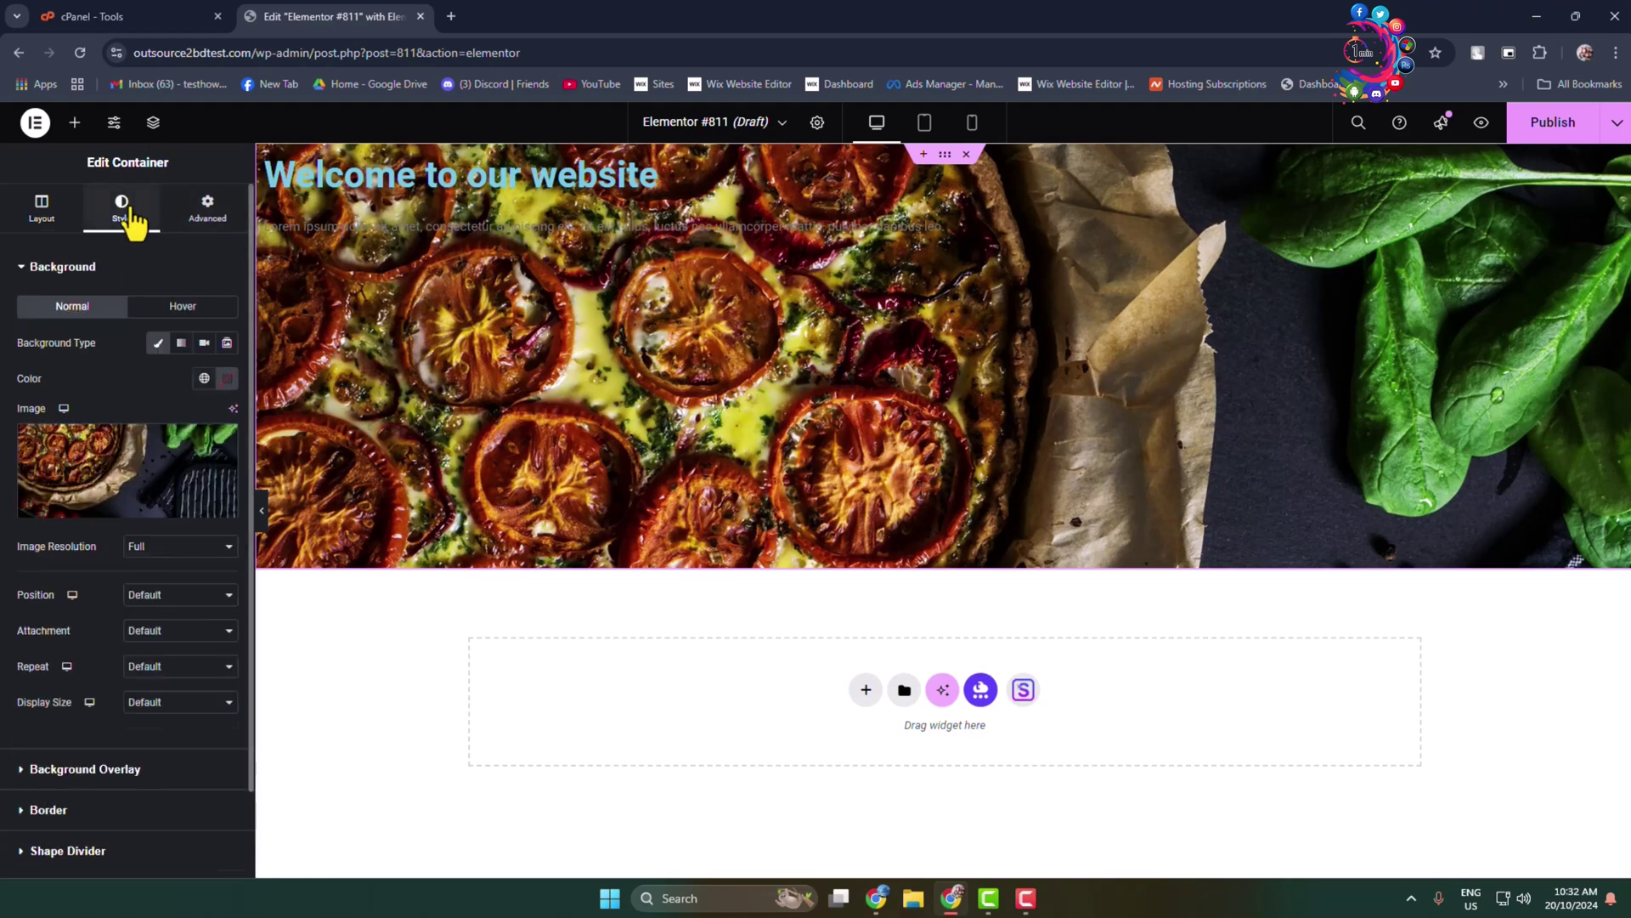
scroll(145, 463, "down", 2)
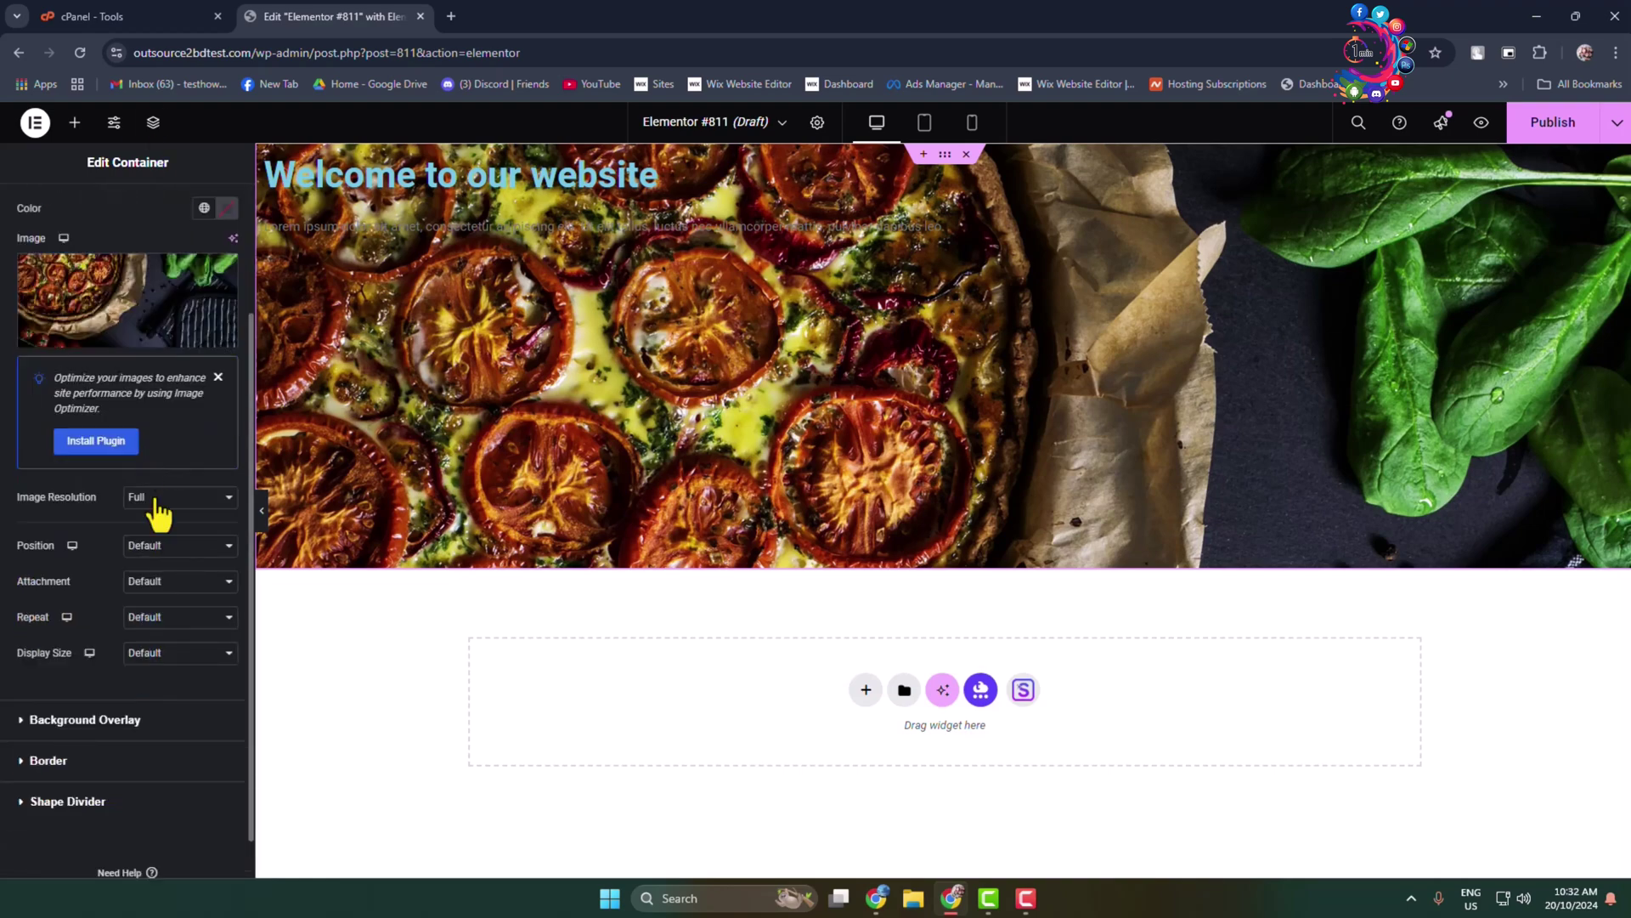
scroll(157, 518, "up", 2)
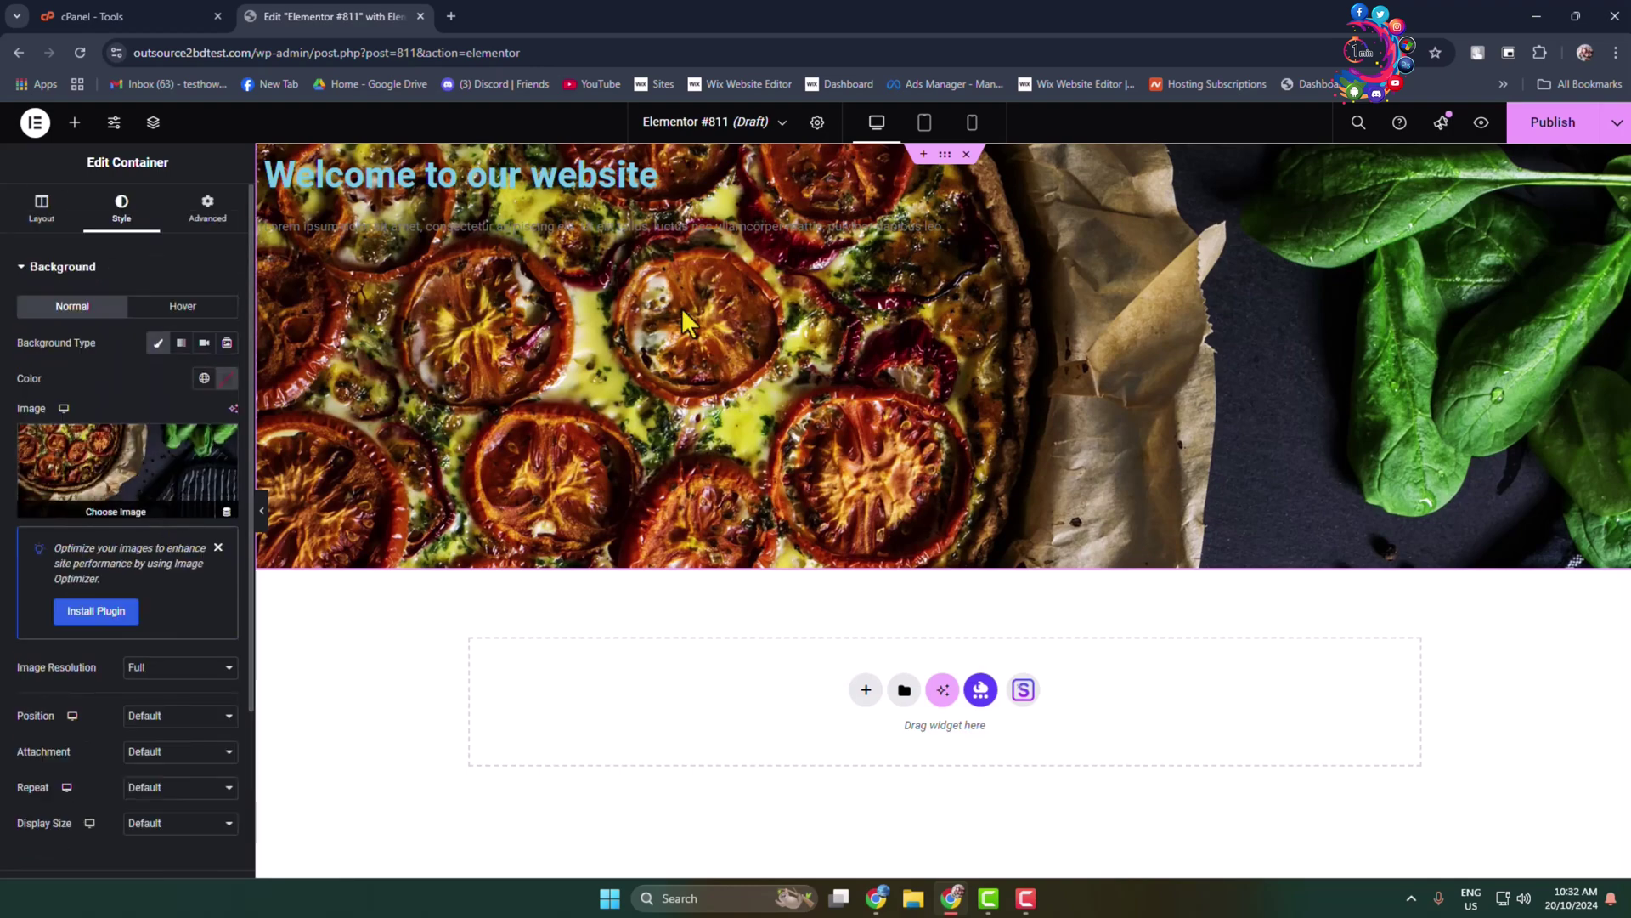
scroll(171, 479, "down", 3)
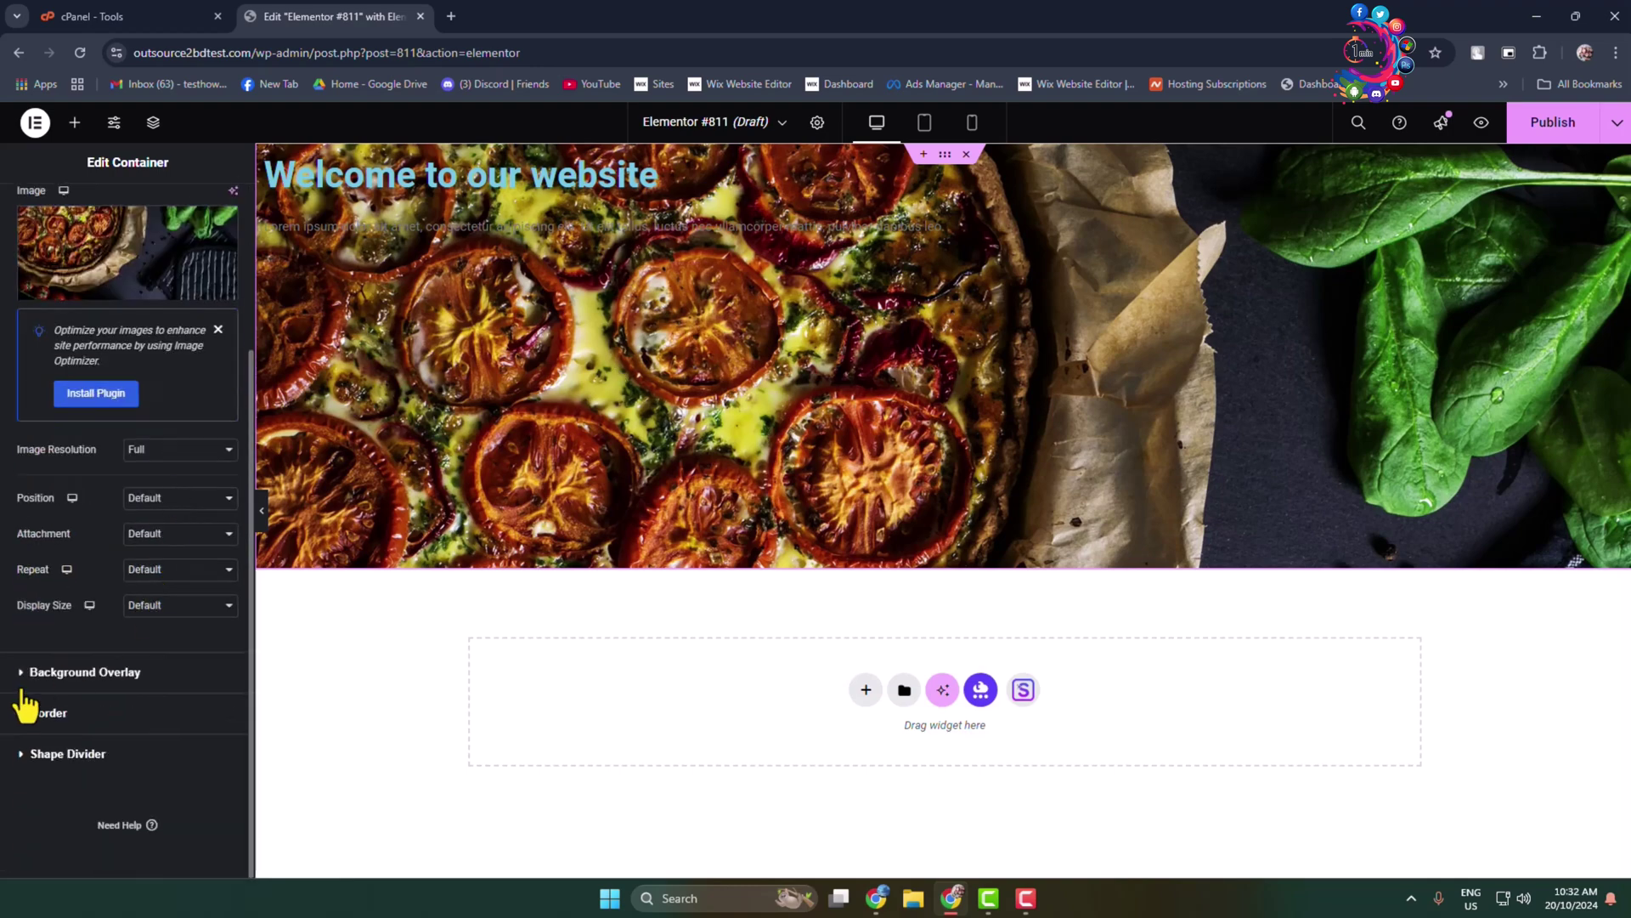
left_click(25, 673)
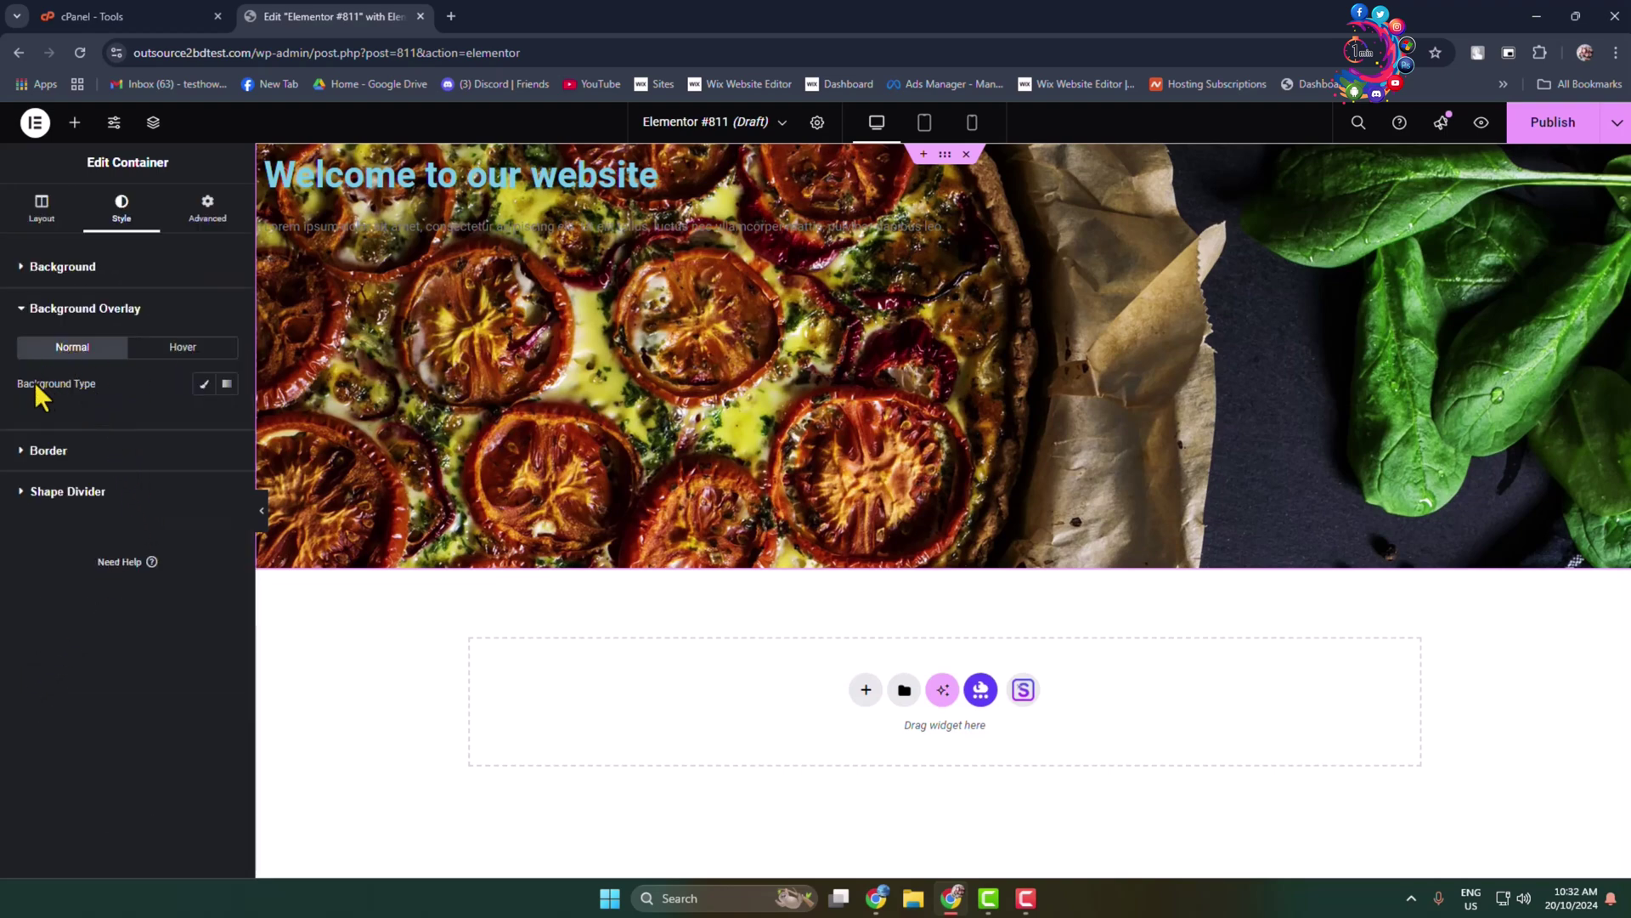
left_click(204, 384)
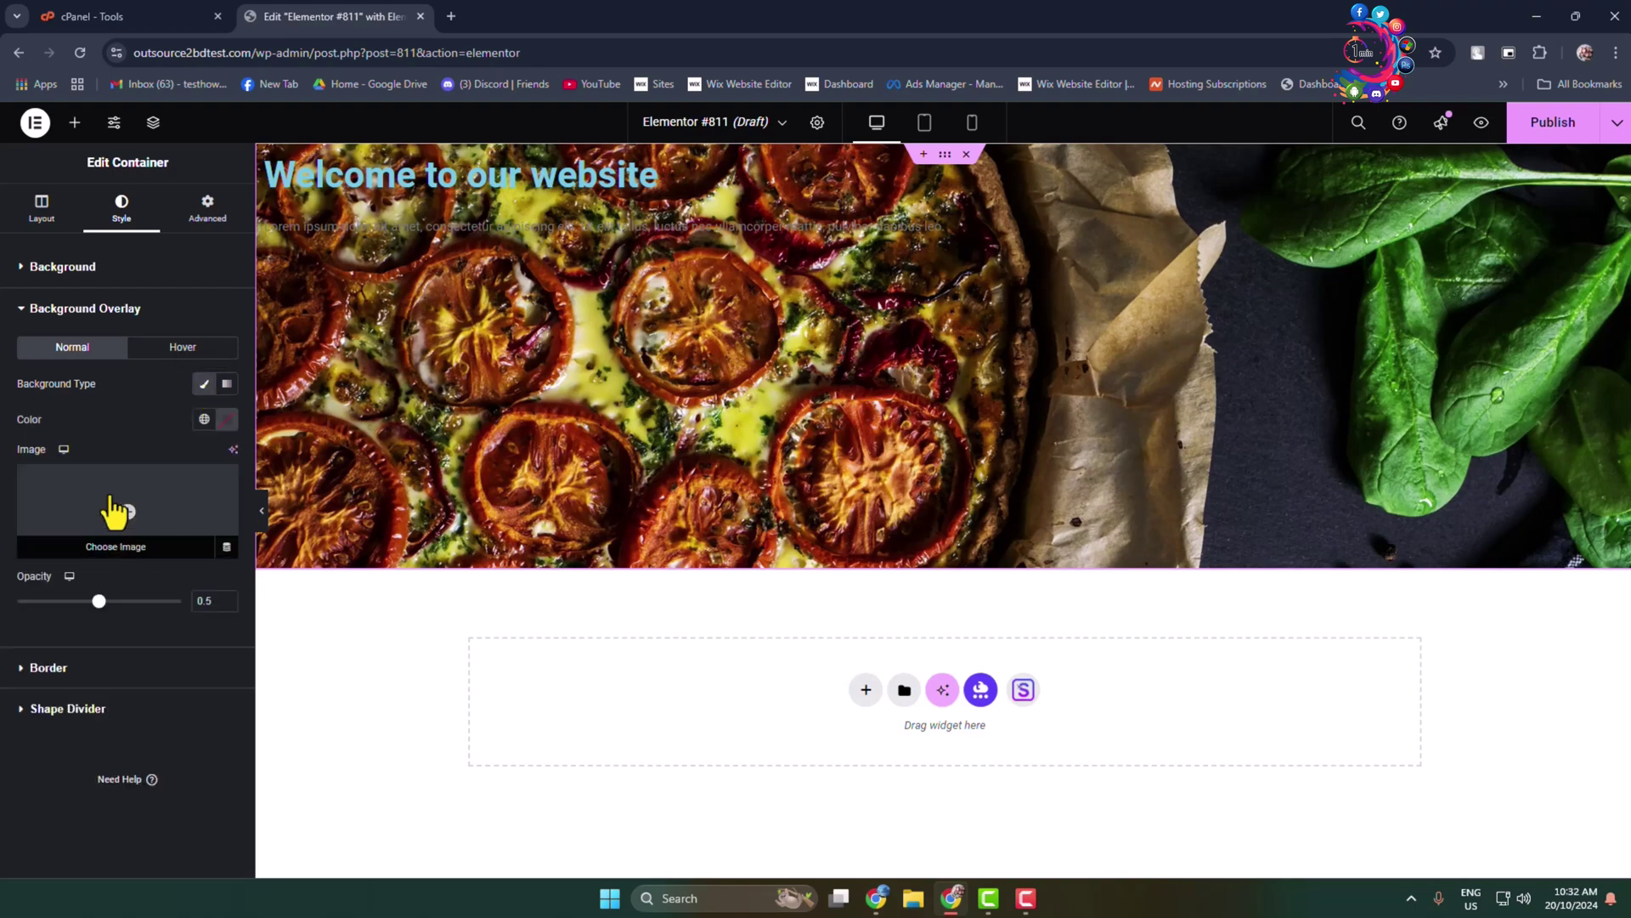
left_click(228, 419)
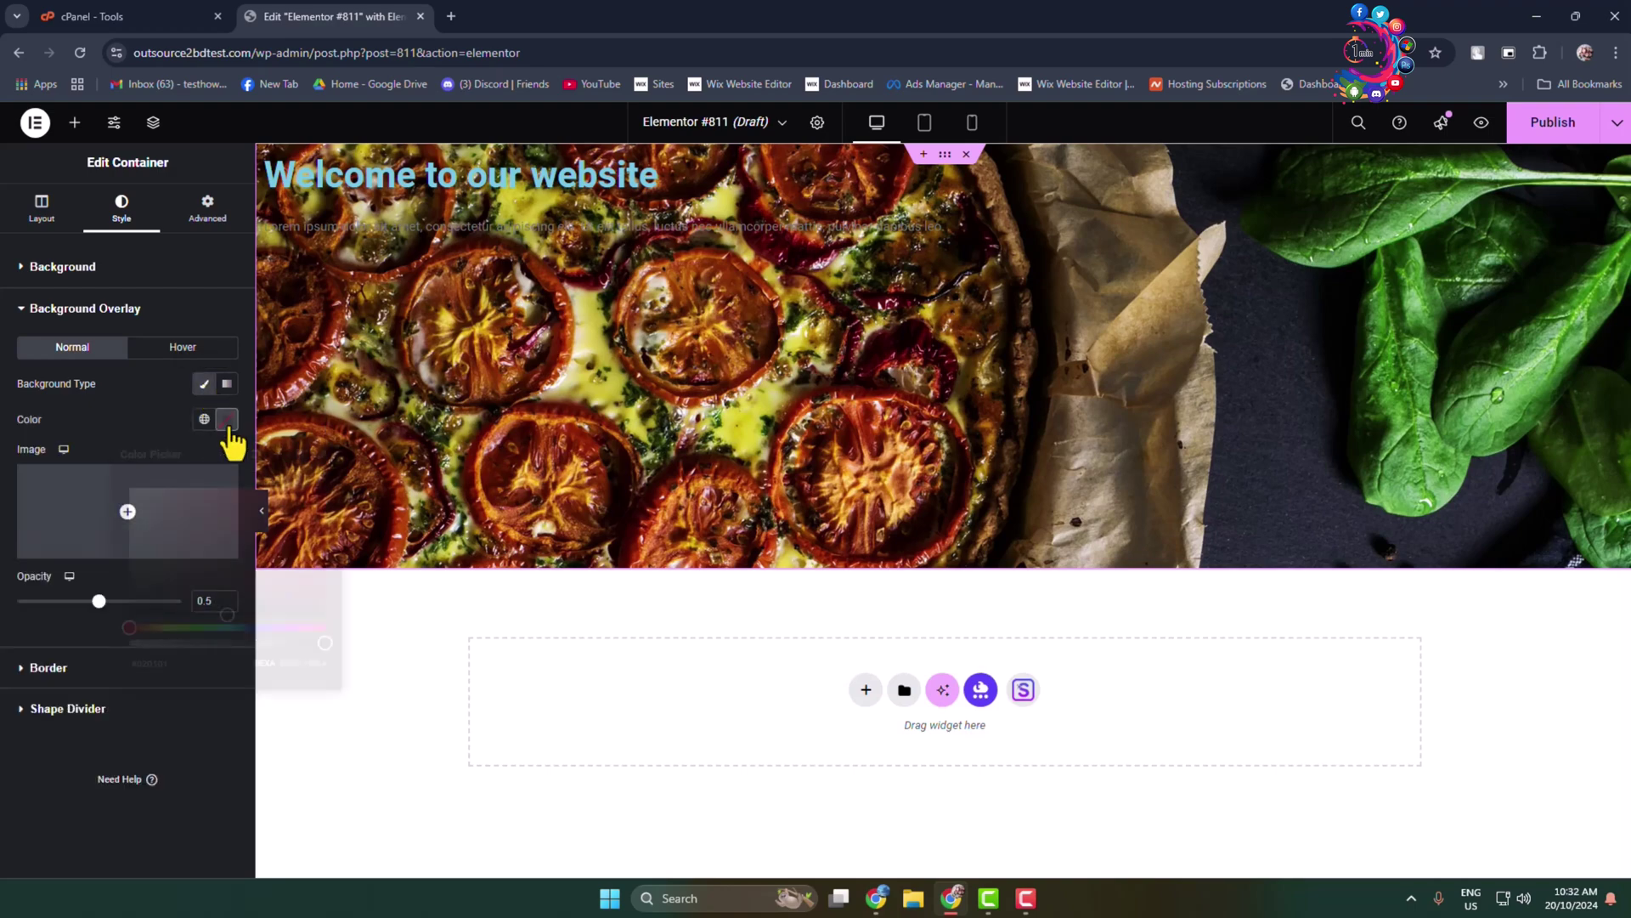
left_click(240, 532)
left_click(271, 569)
left_click_drag(272, 571, 109, 637)
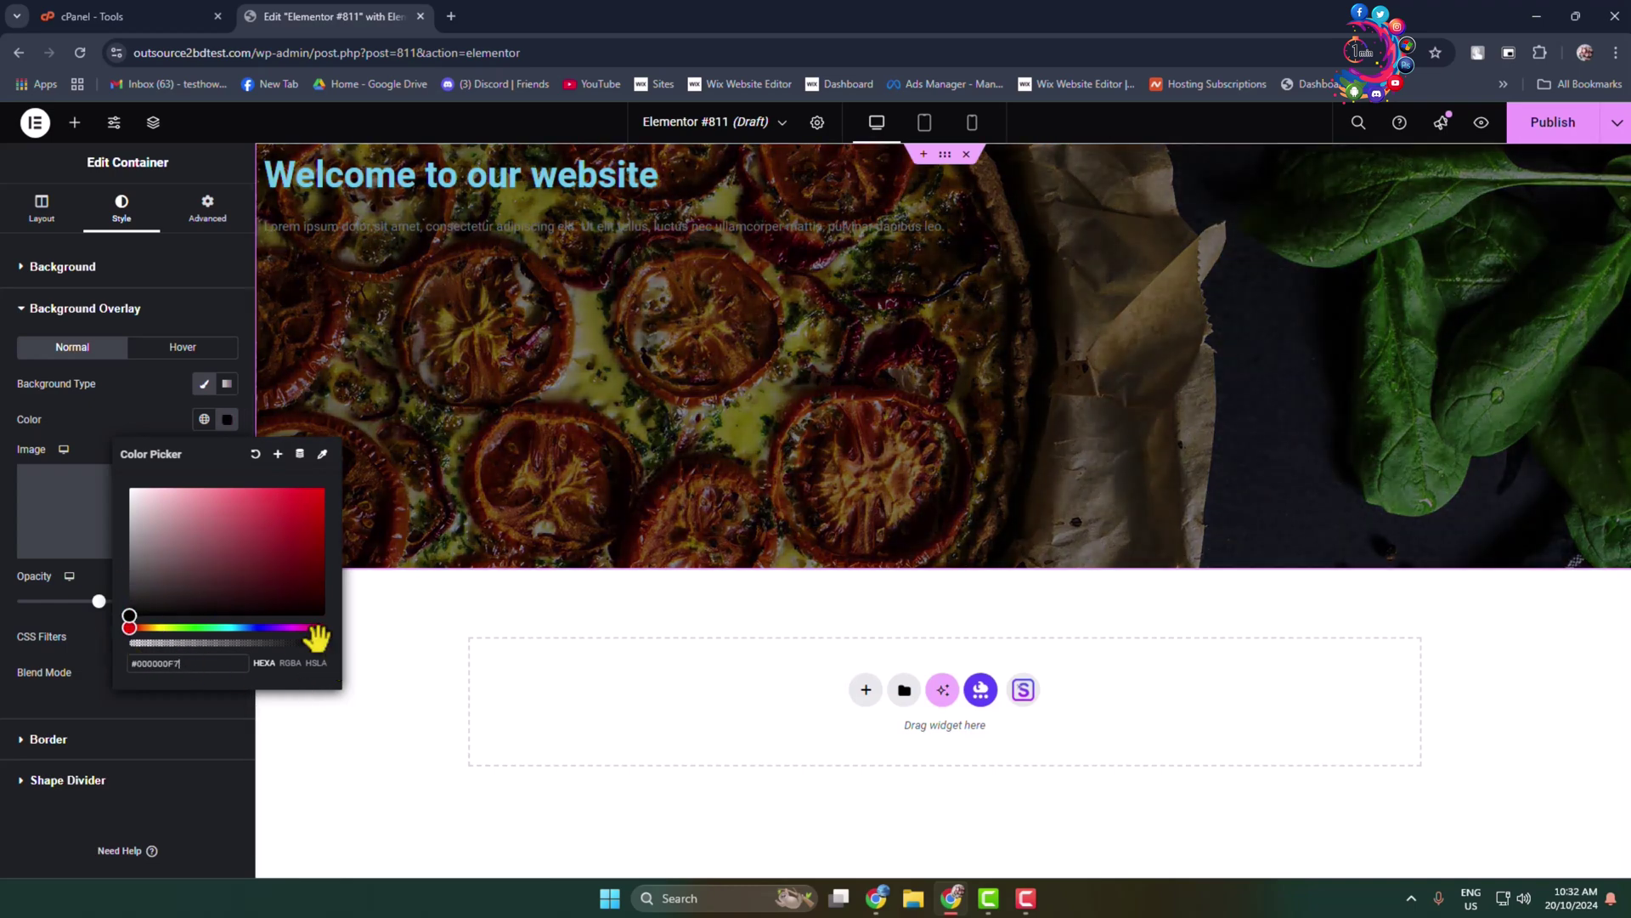
mouse_move(316, 639)
left_mouse_down()
mouse_move(129, 649)
mouse_move(317, 643)
left_mouse_up()
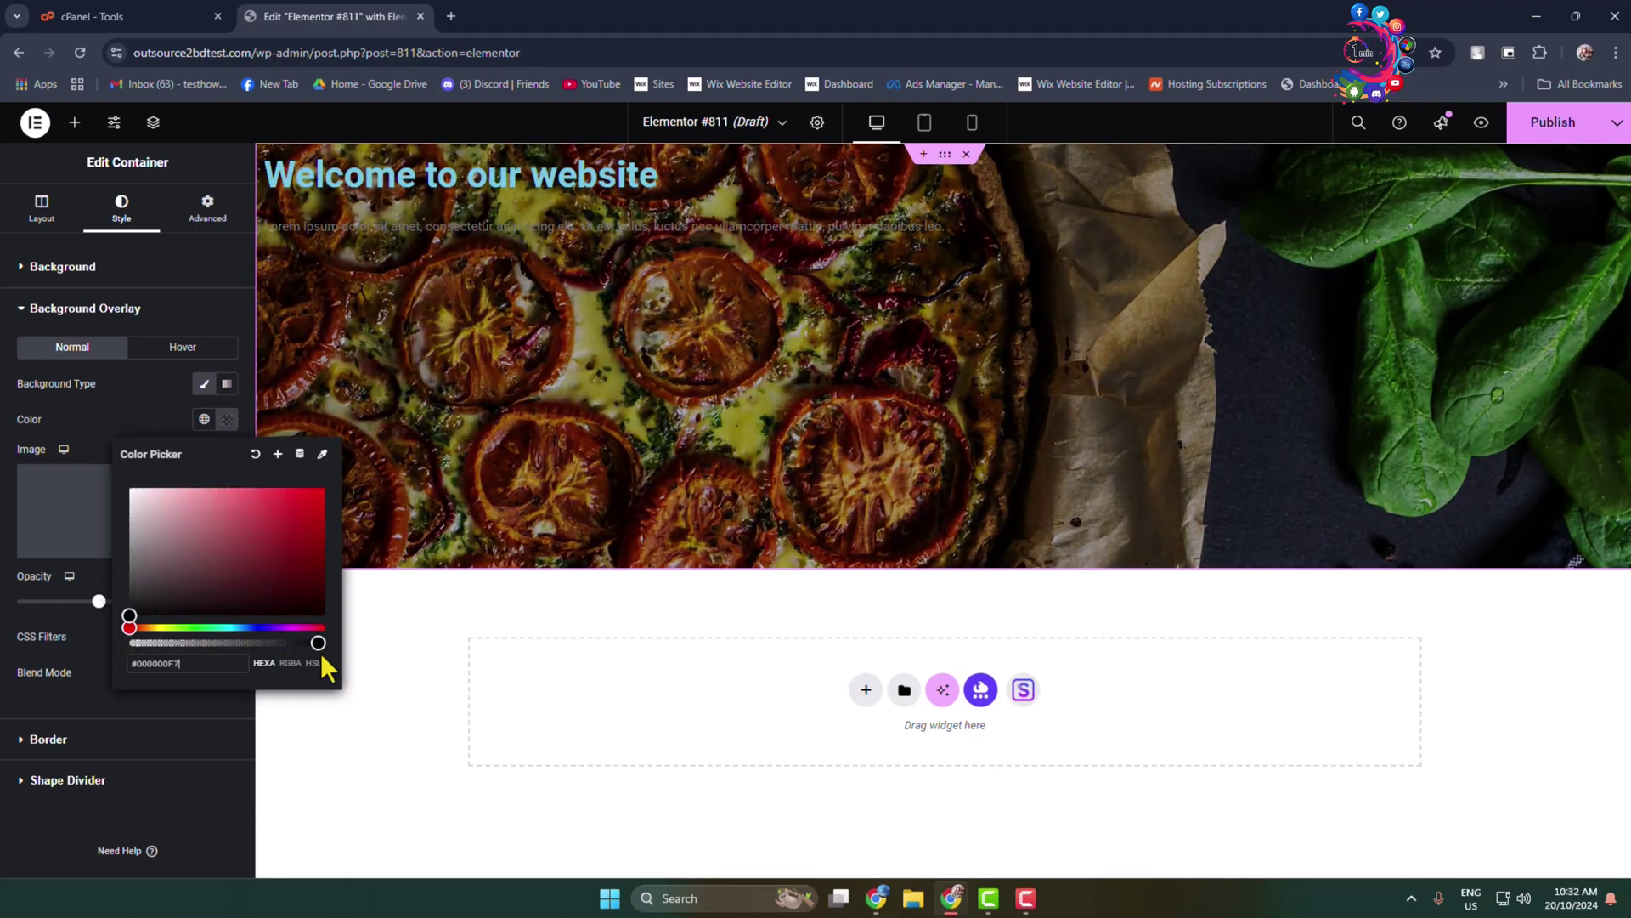
left_click(128, 741)
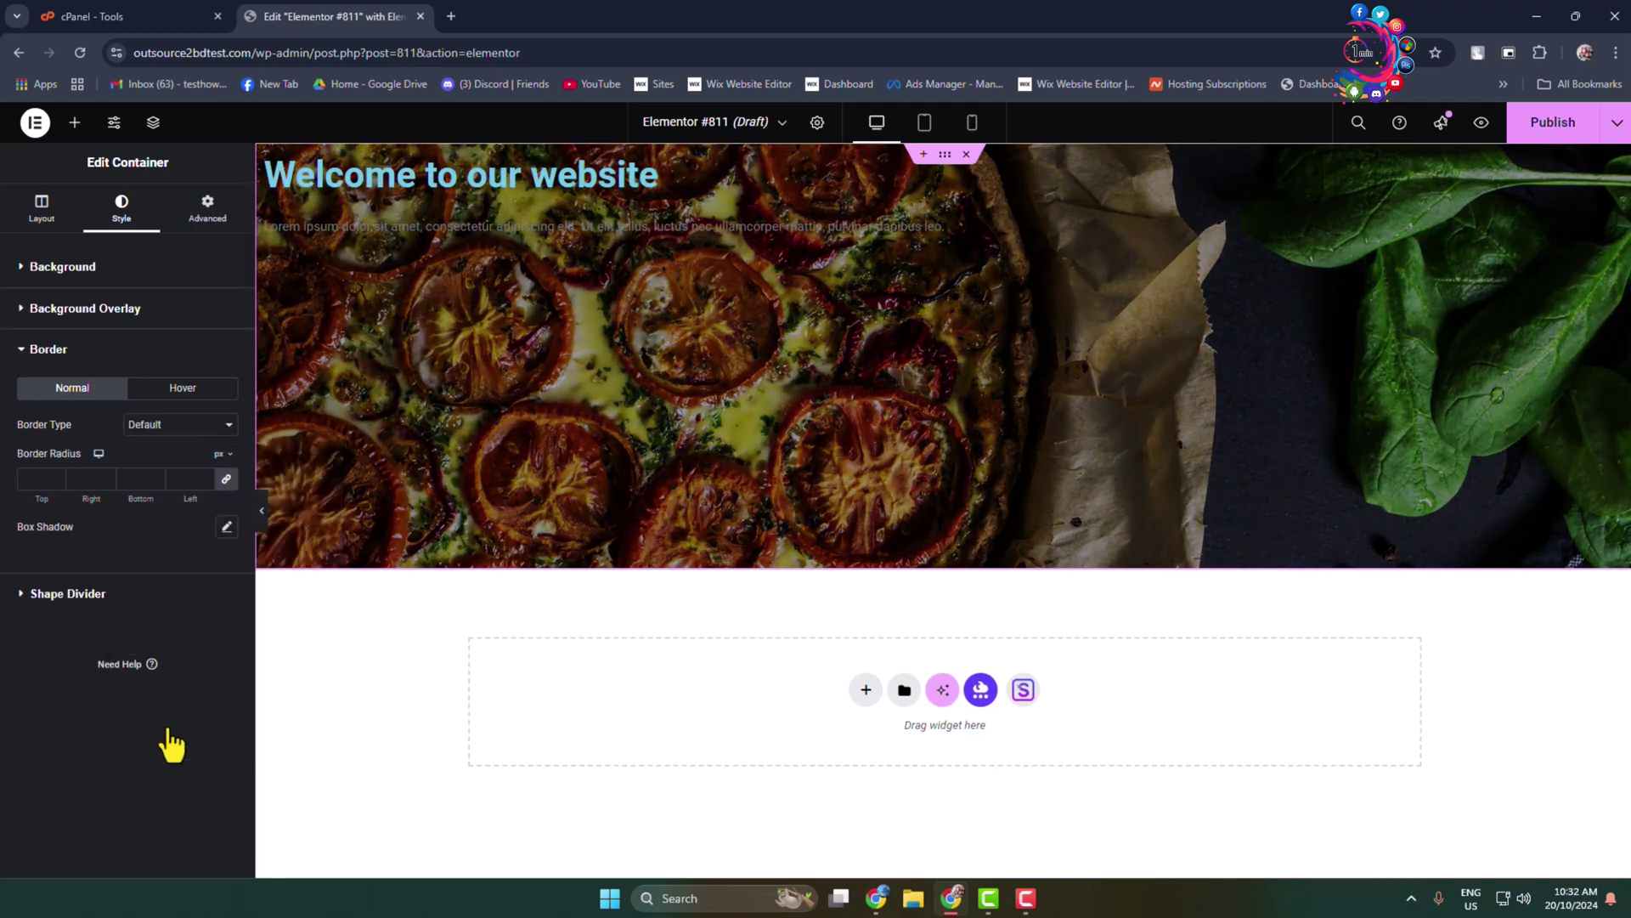
left_click(25, 310)
Step: Keep the background image resolution at Full
left_click(28, 307)
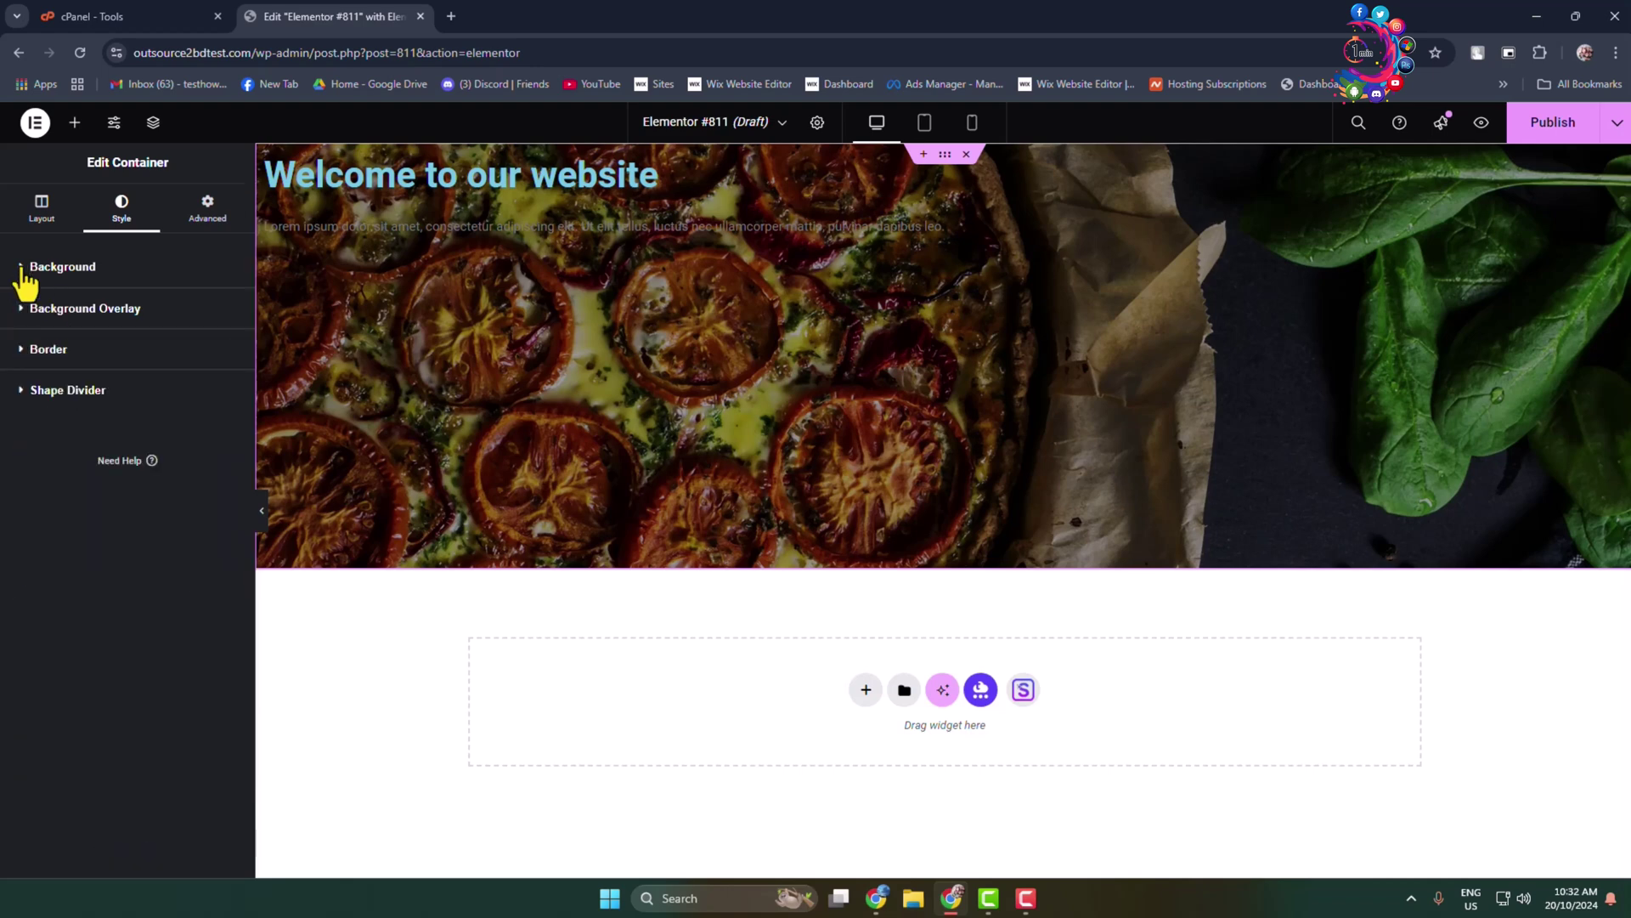
left_click(28, 269)
scroll(156, 443, "down", 3)
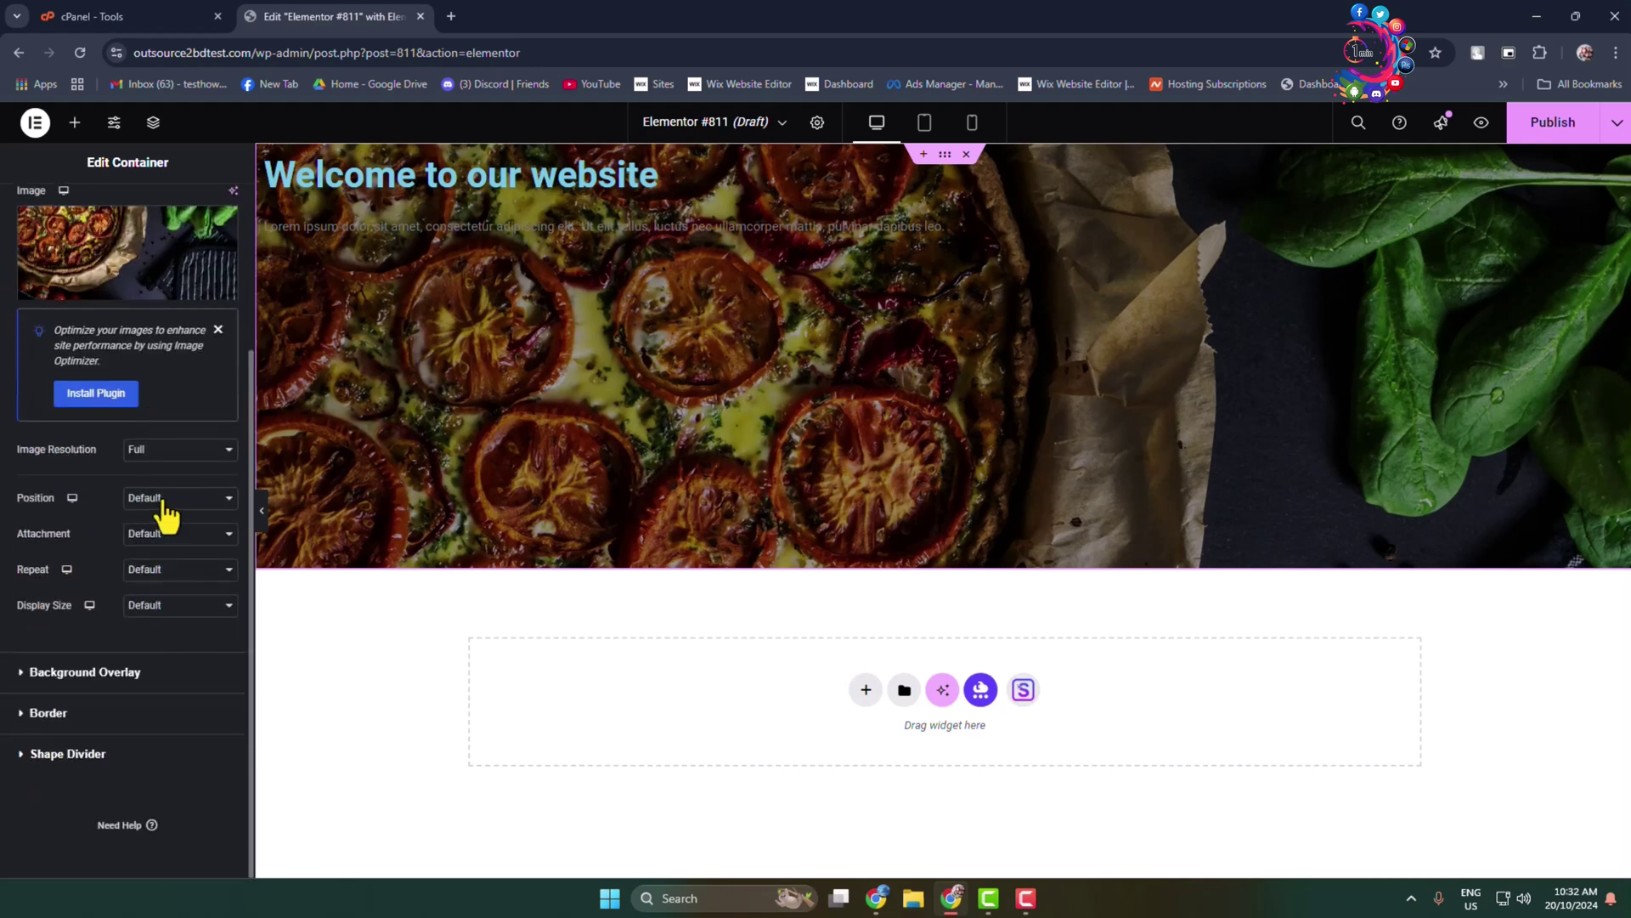
left_click(174, 451)
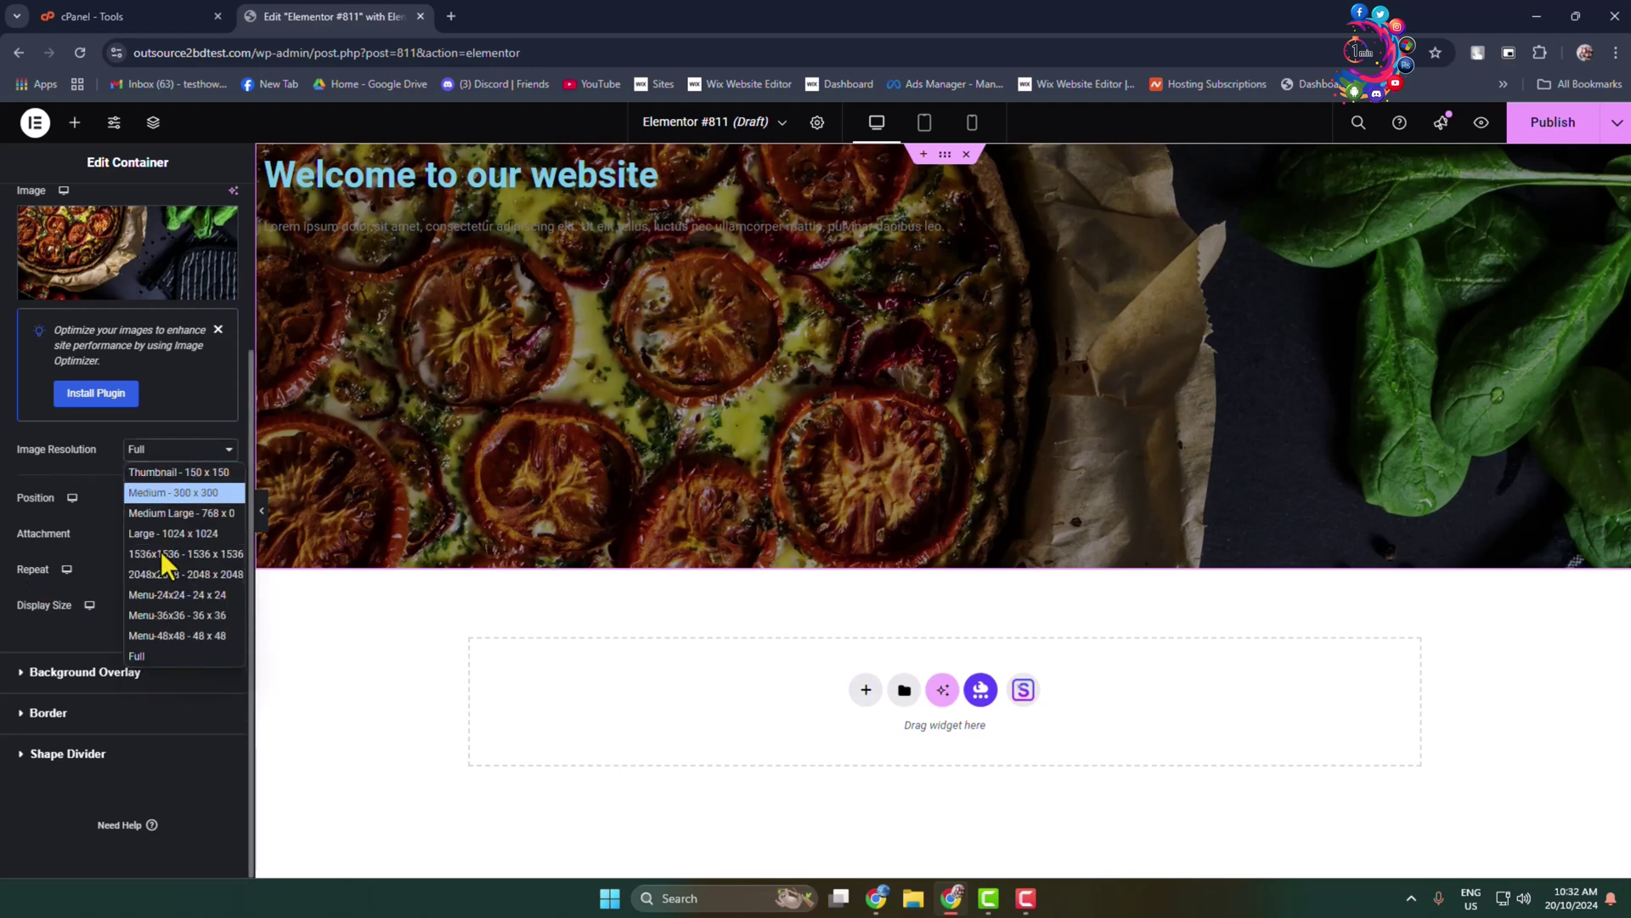
left_click(142, 654)
Step: Try Center Center, Center Left, Center Right and Top Left image positions, settling on Center Center
left_click(203, 499)
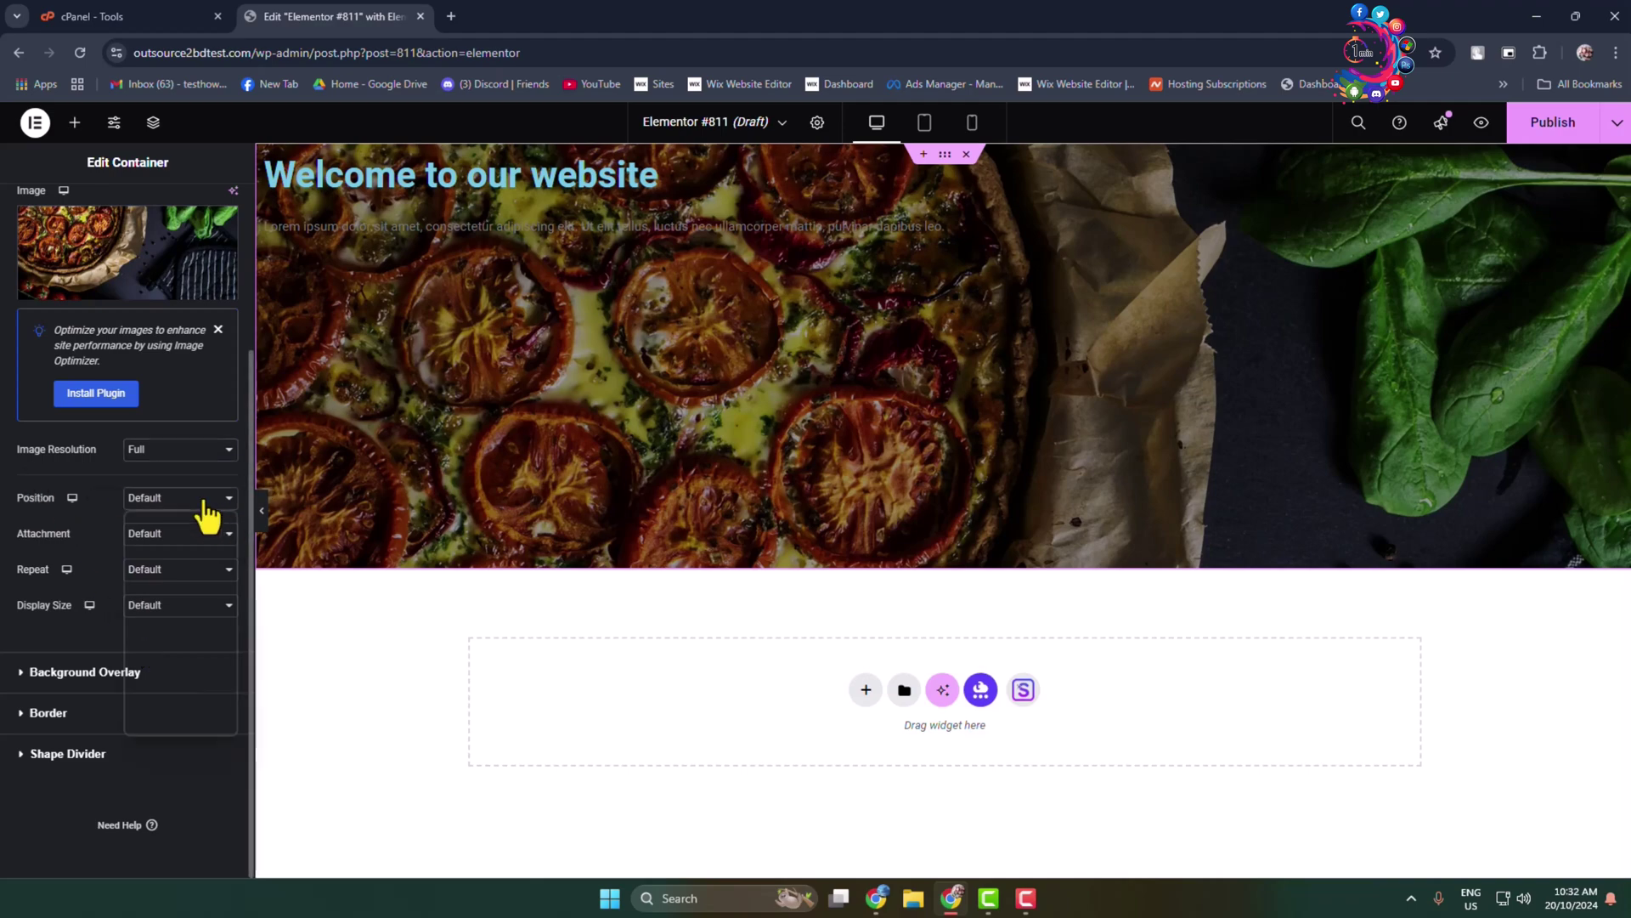
left_click(185, 538)
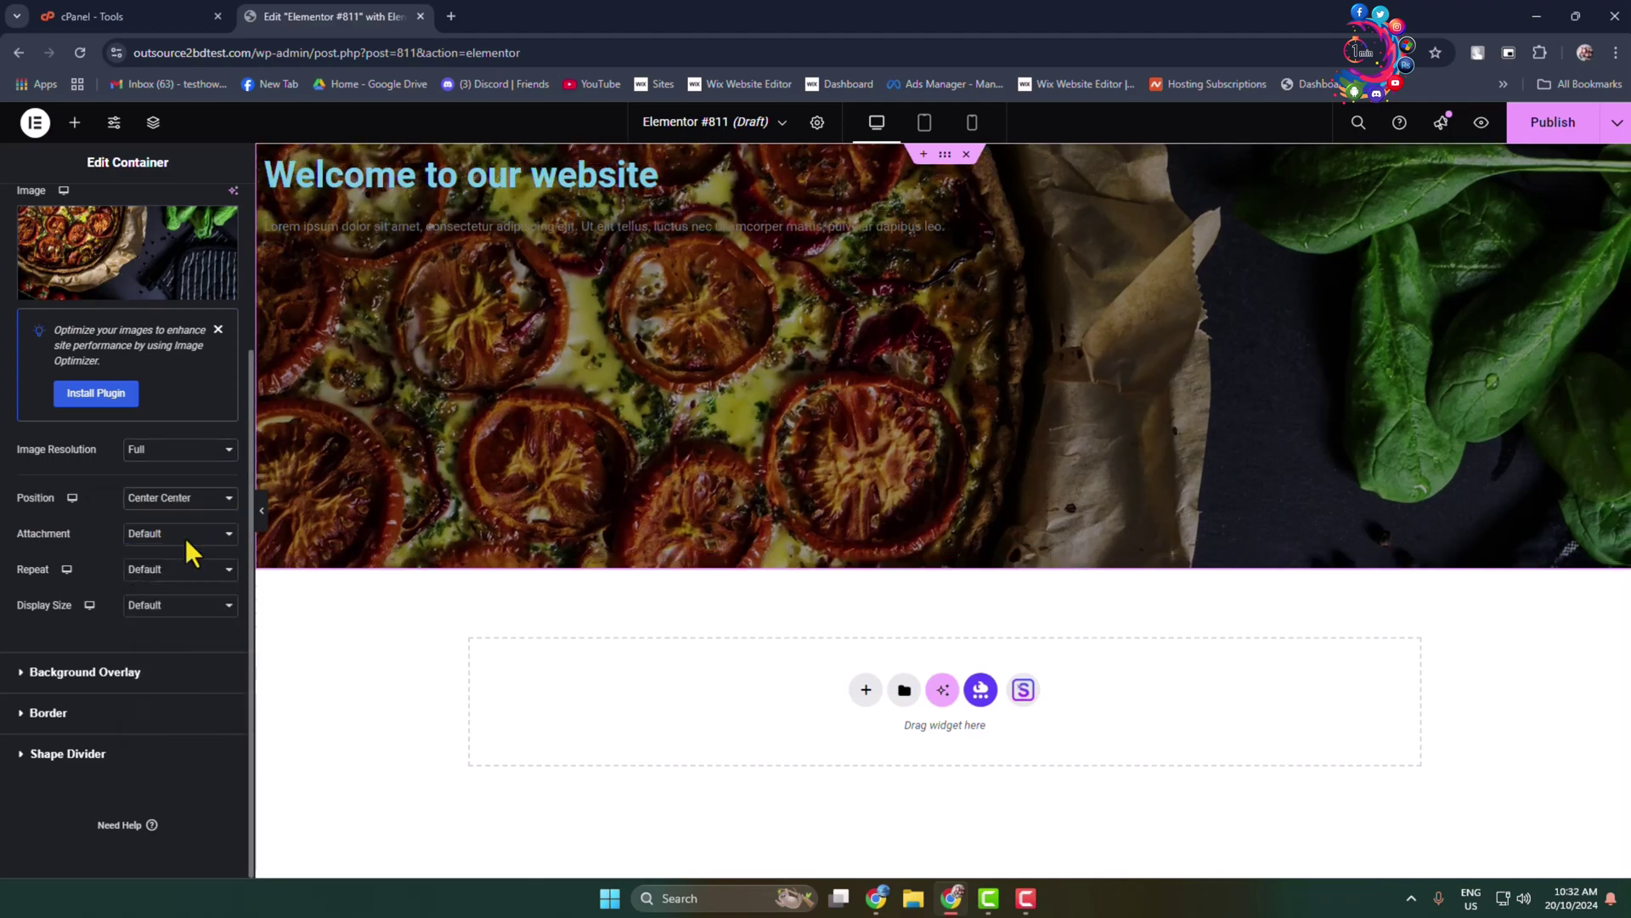
left_click(174, 500)
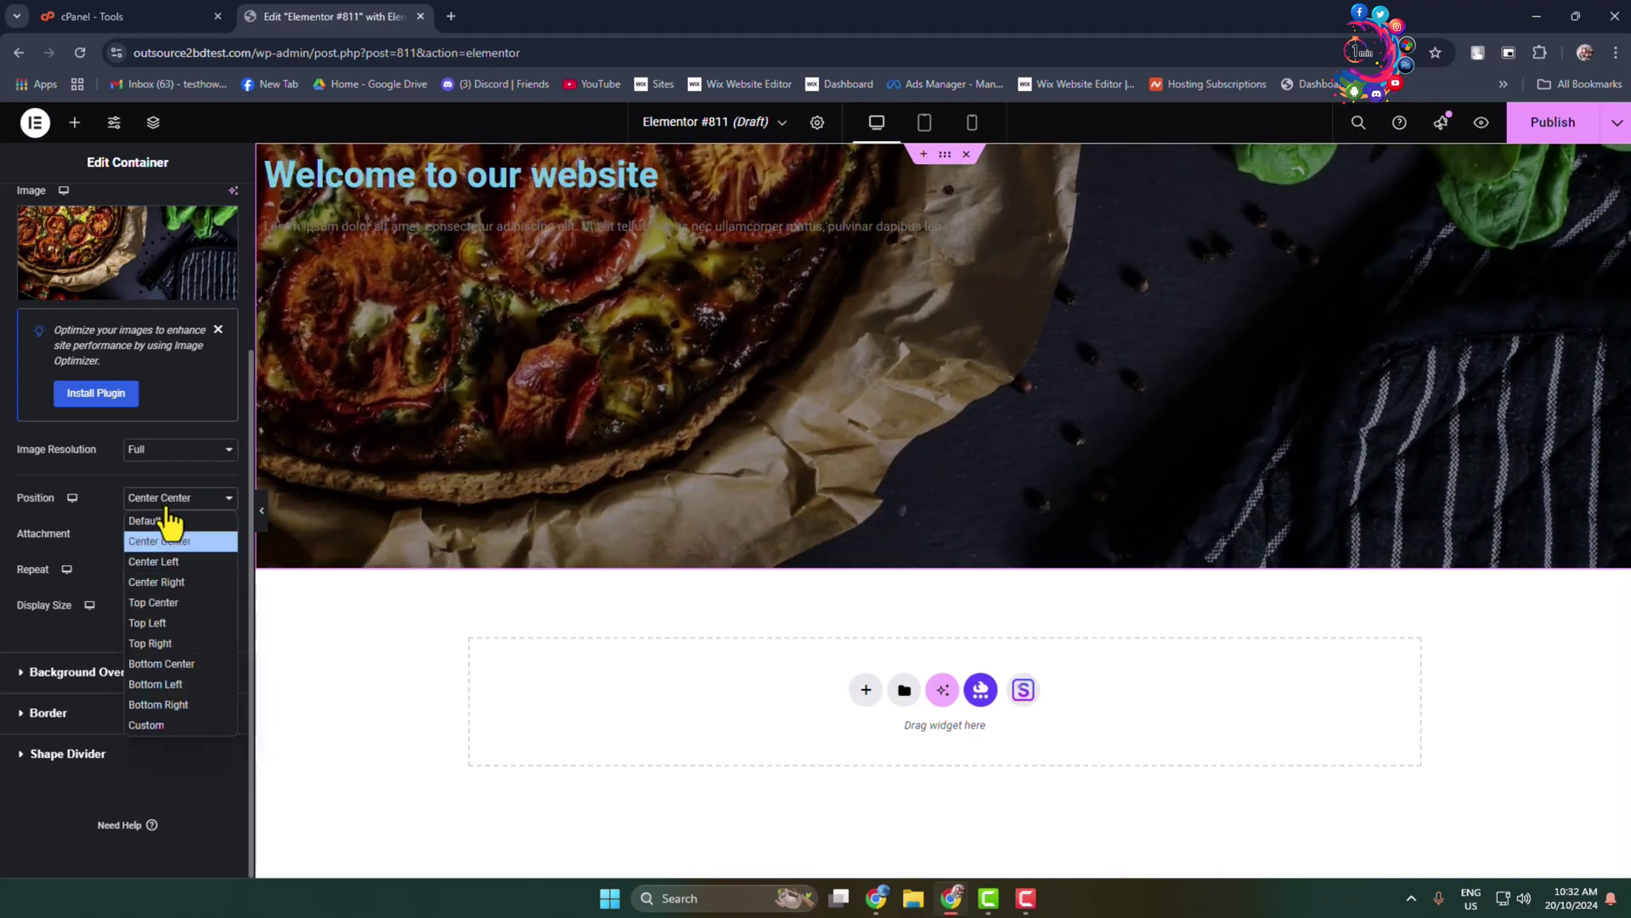
left_click(180, 562)
left_click(170, 503)
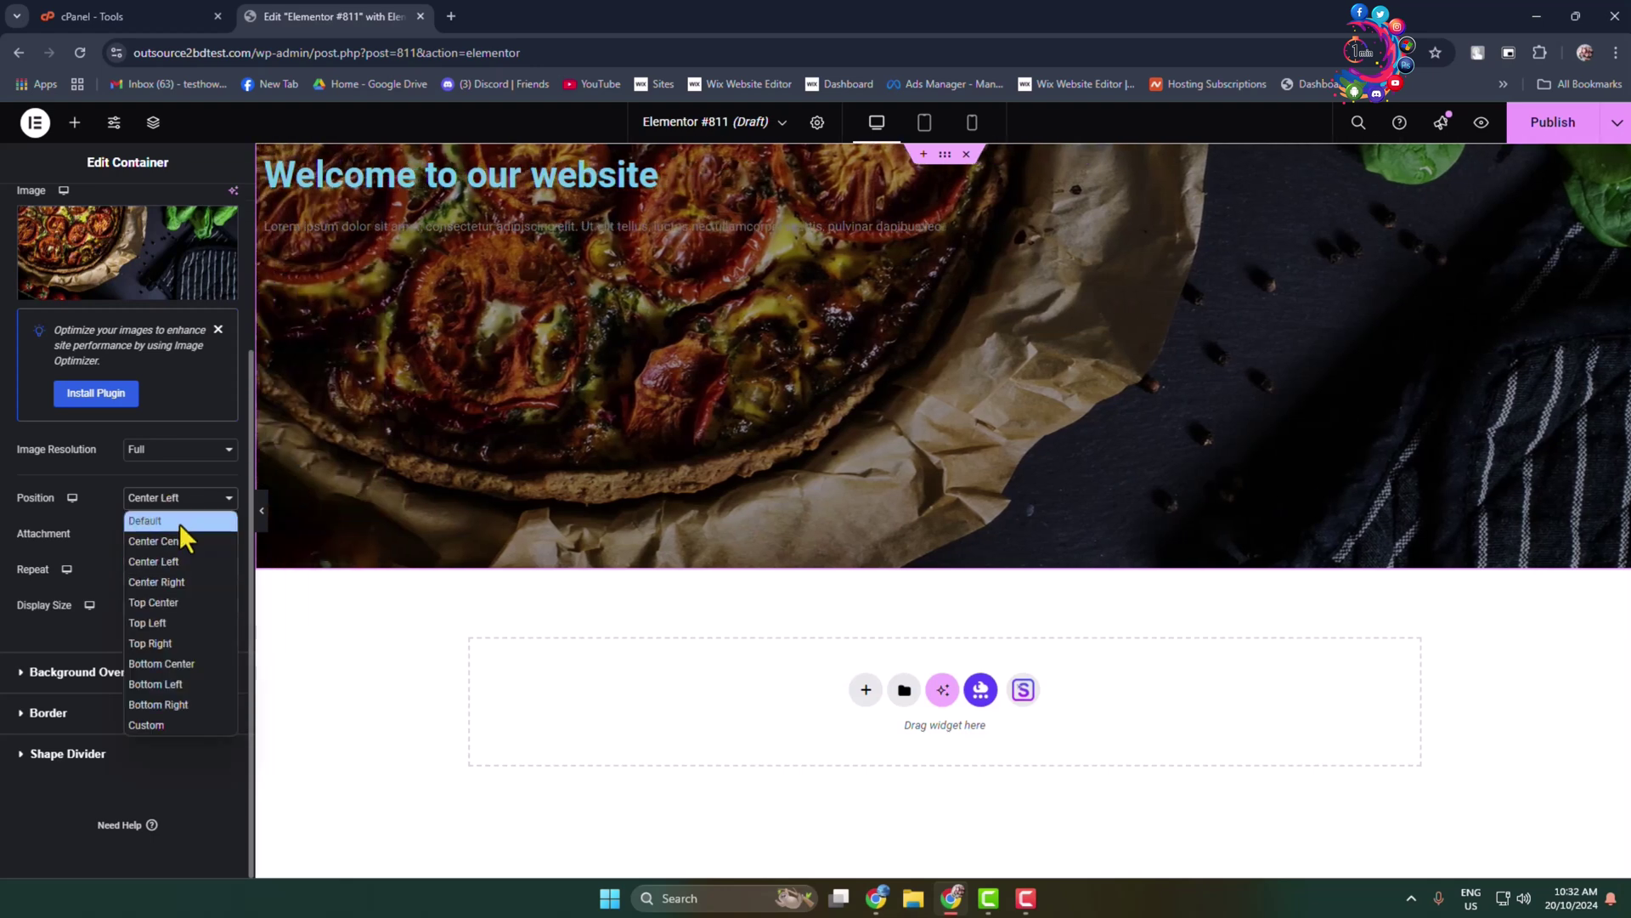
left_click(158, 582)
left_click(161, 505)
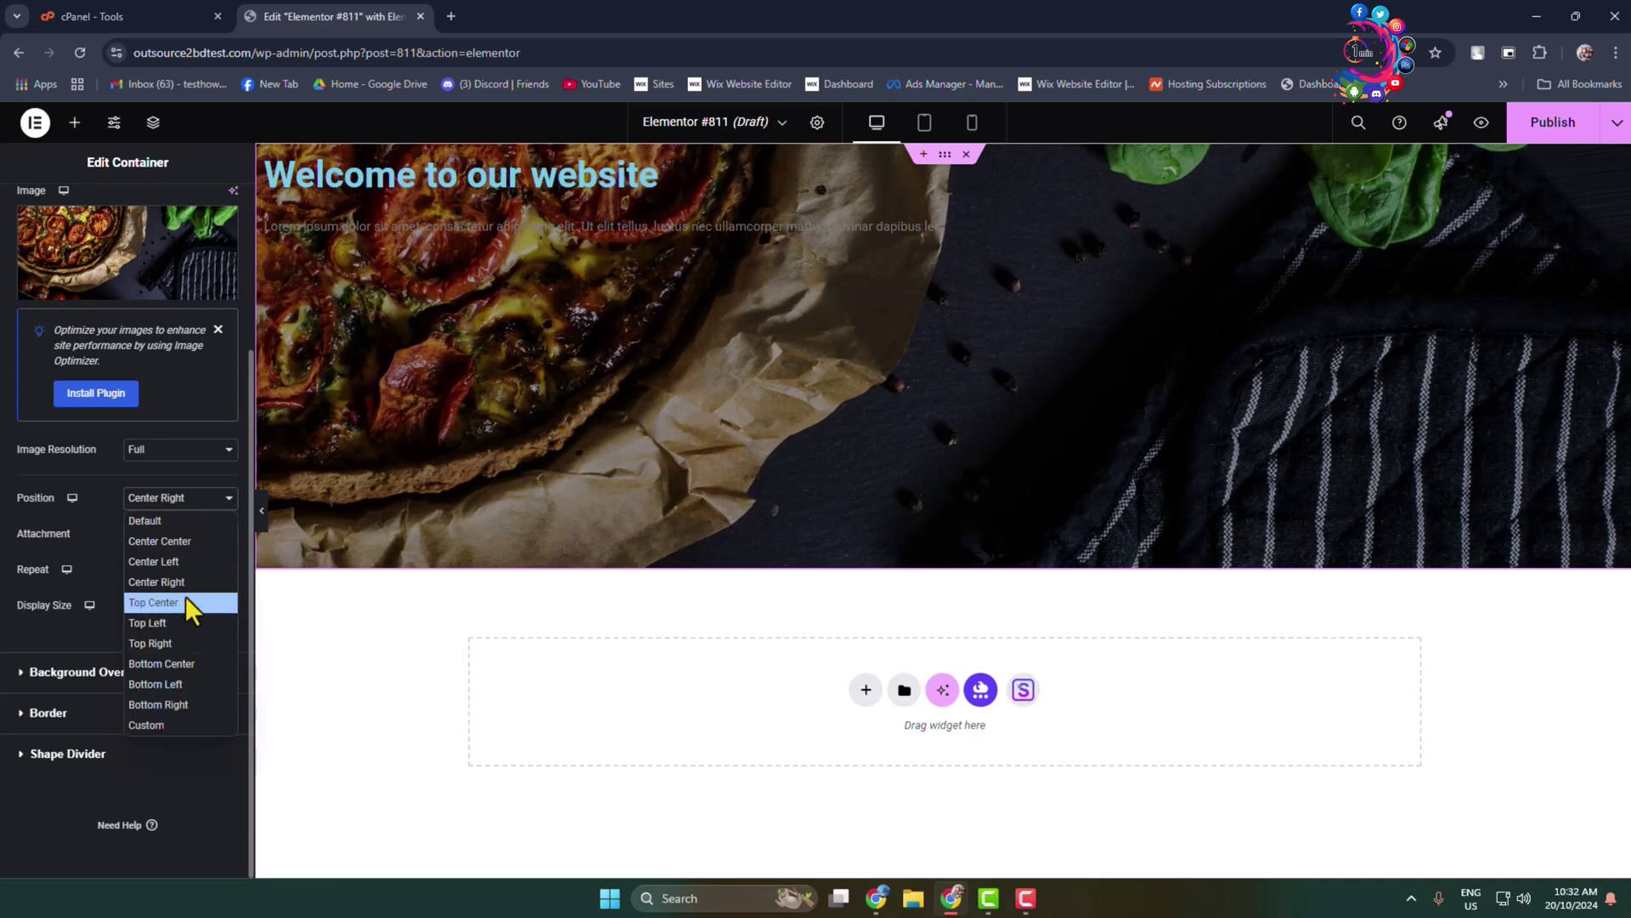
left_click(173, 633)
left_click(174, 500)
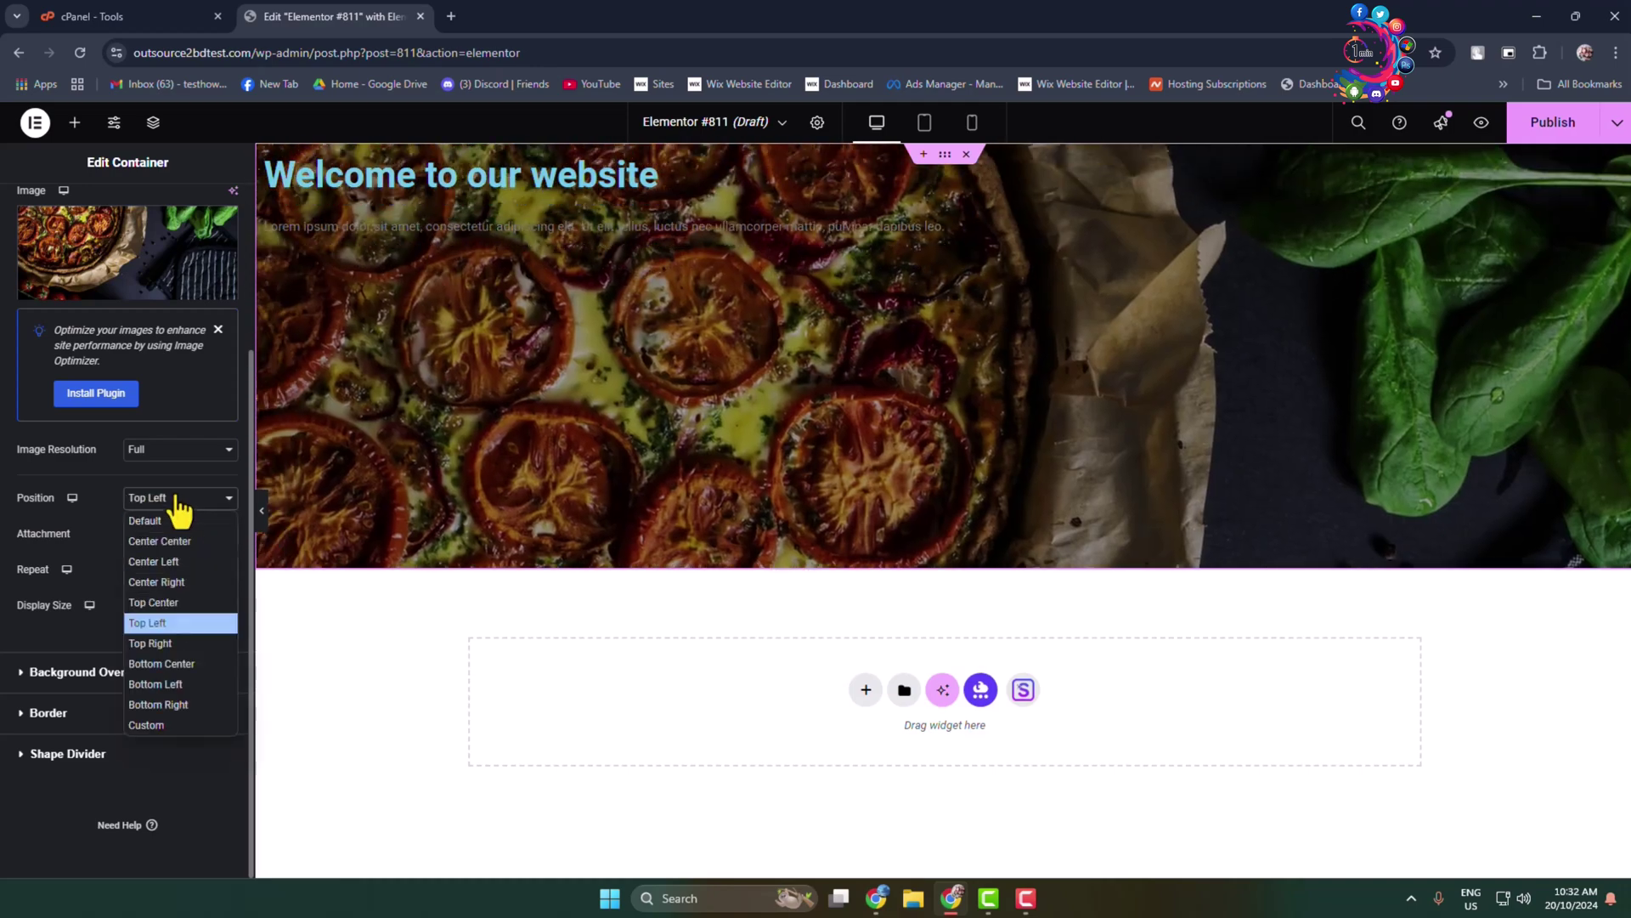
left_click(170, 548)
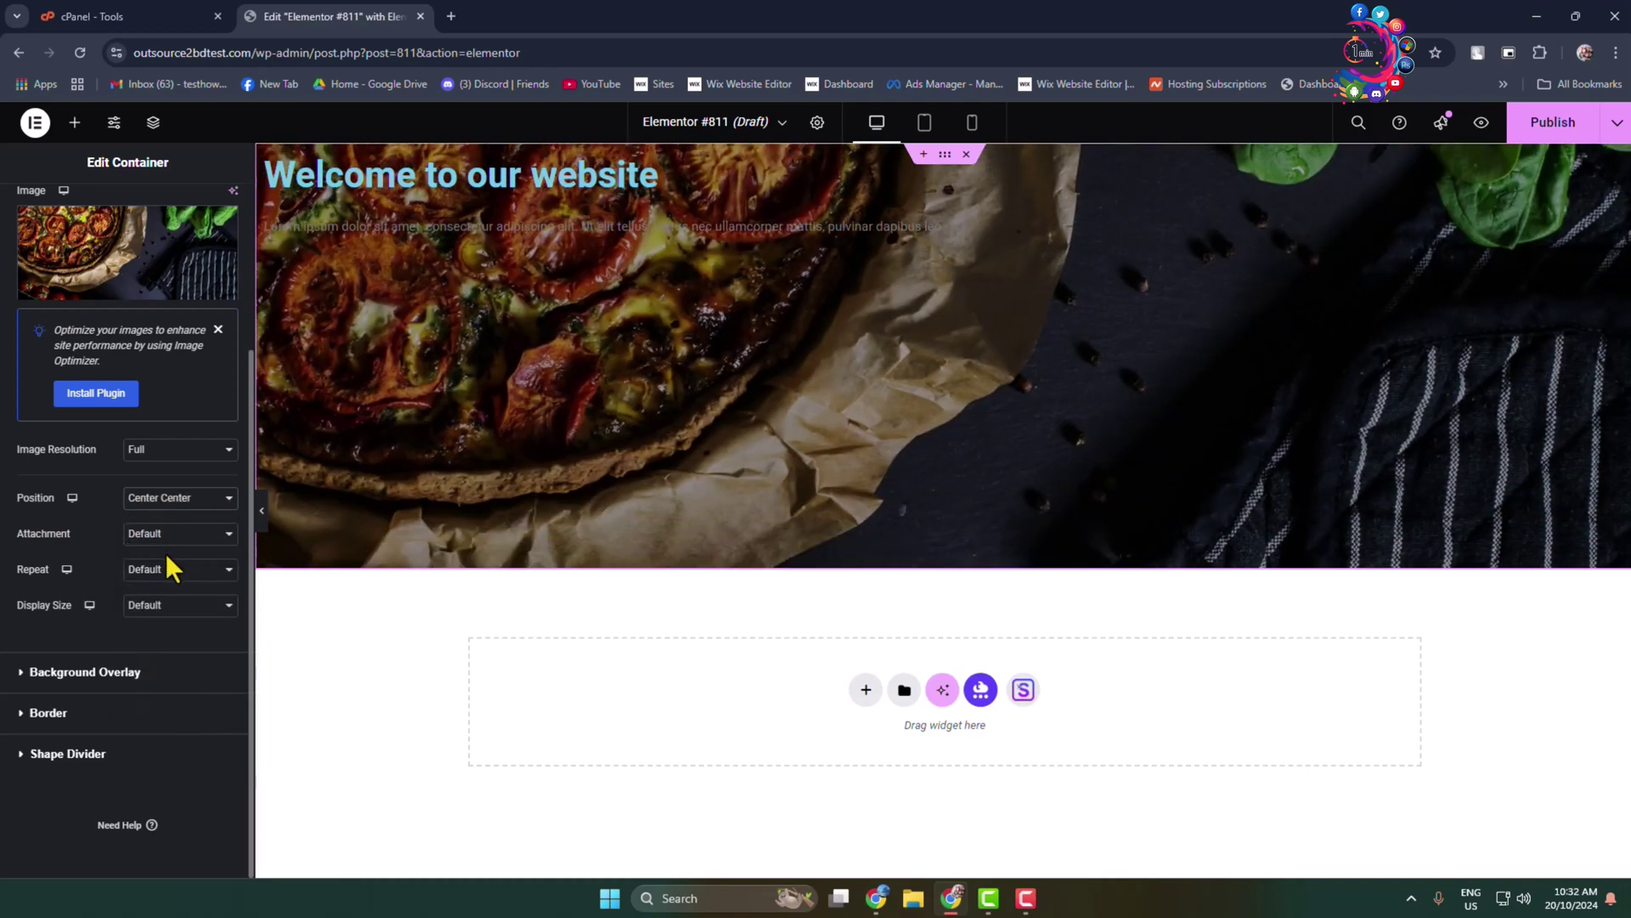
Step: Set the background image Attachment to Fixed
left_click(169, 535)
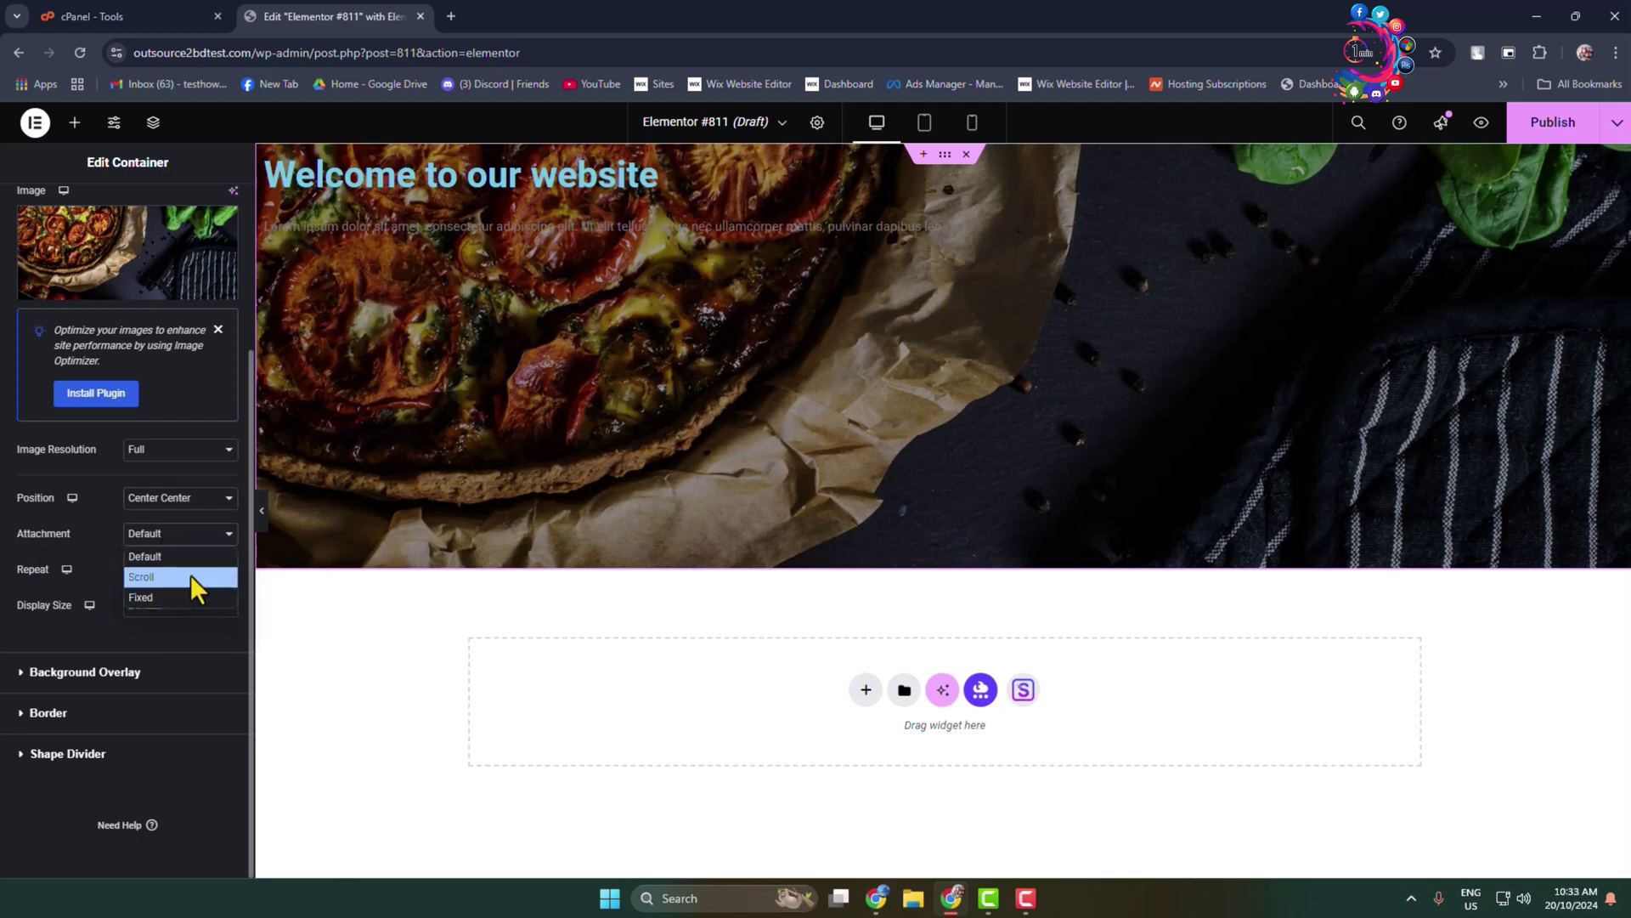
left_click(177, 598)
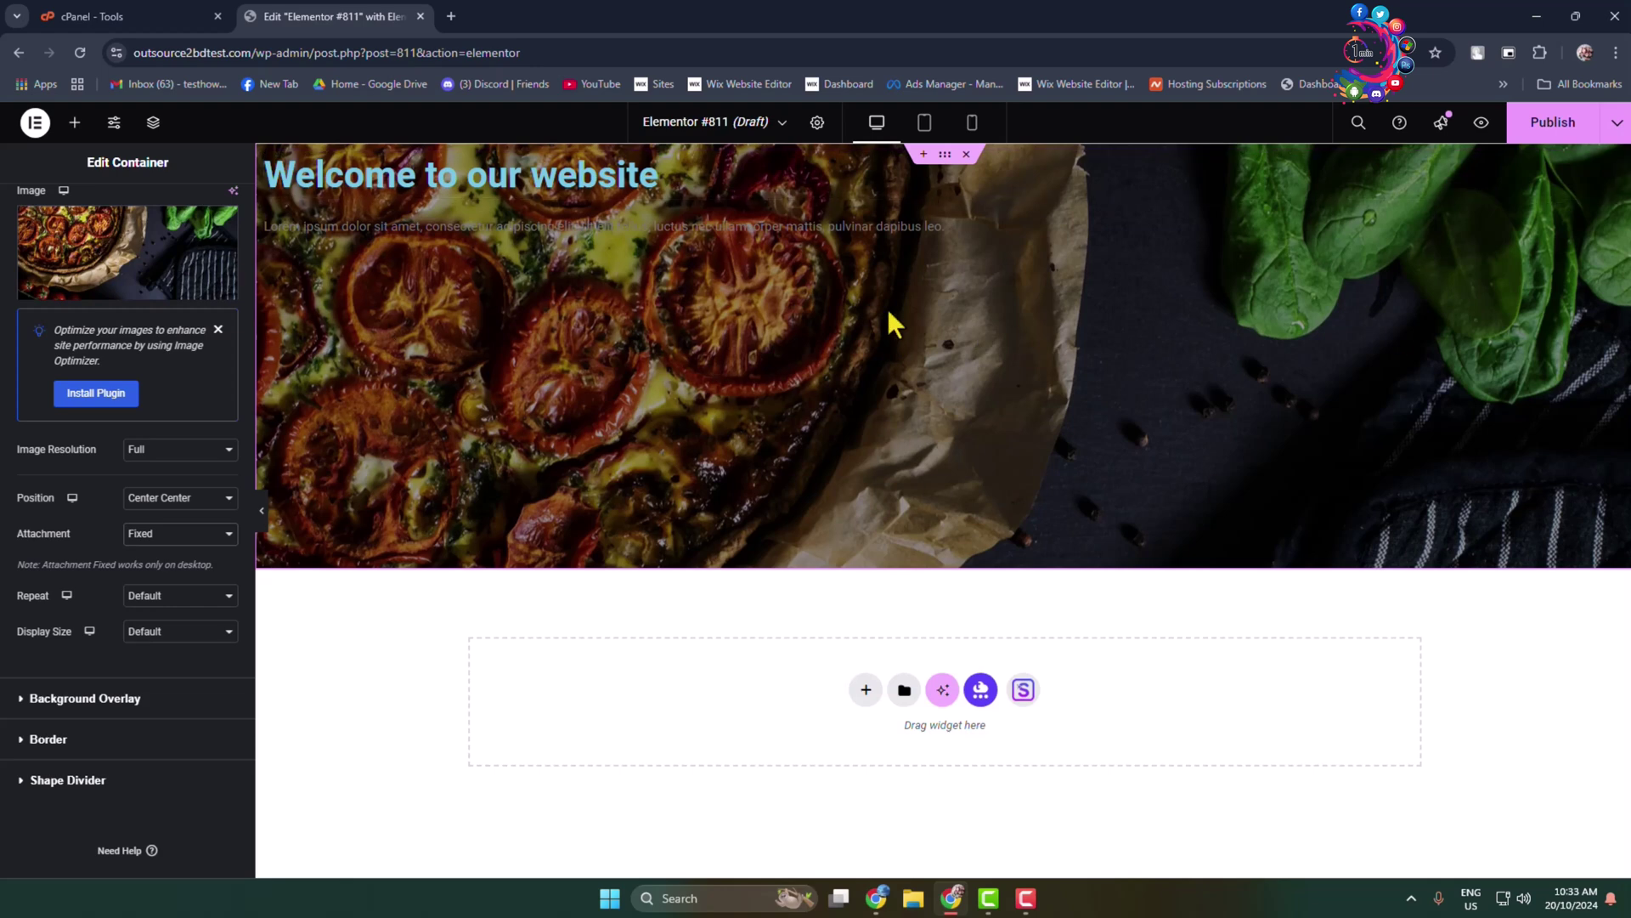
left_click(161, 538)
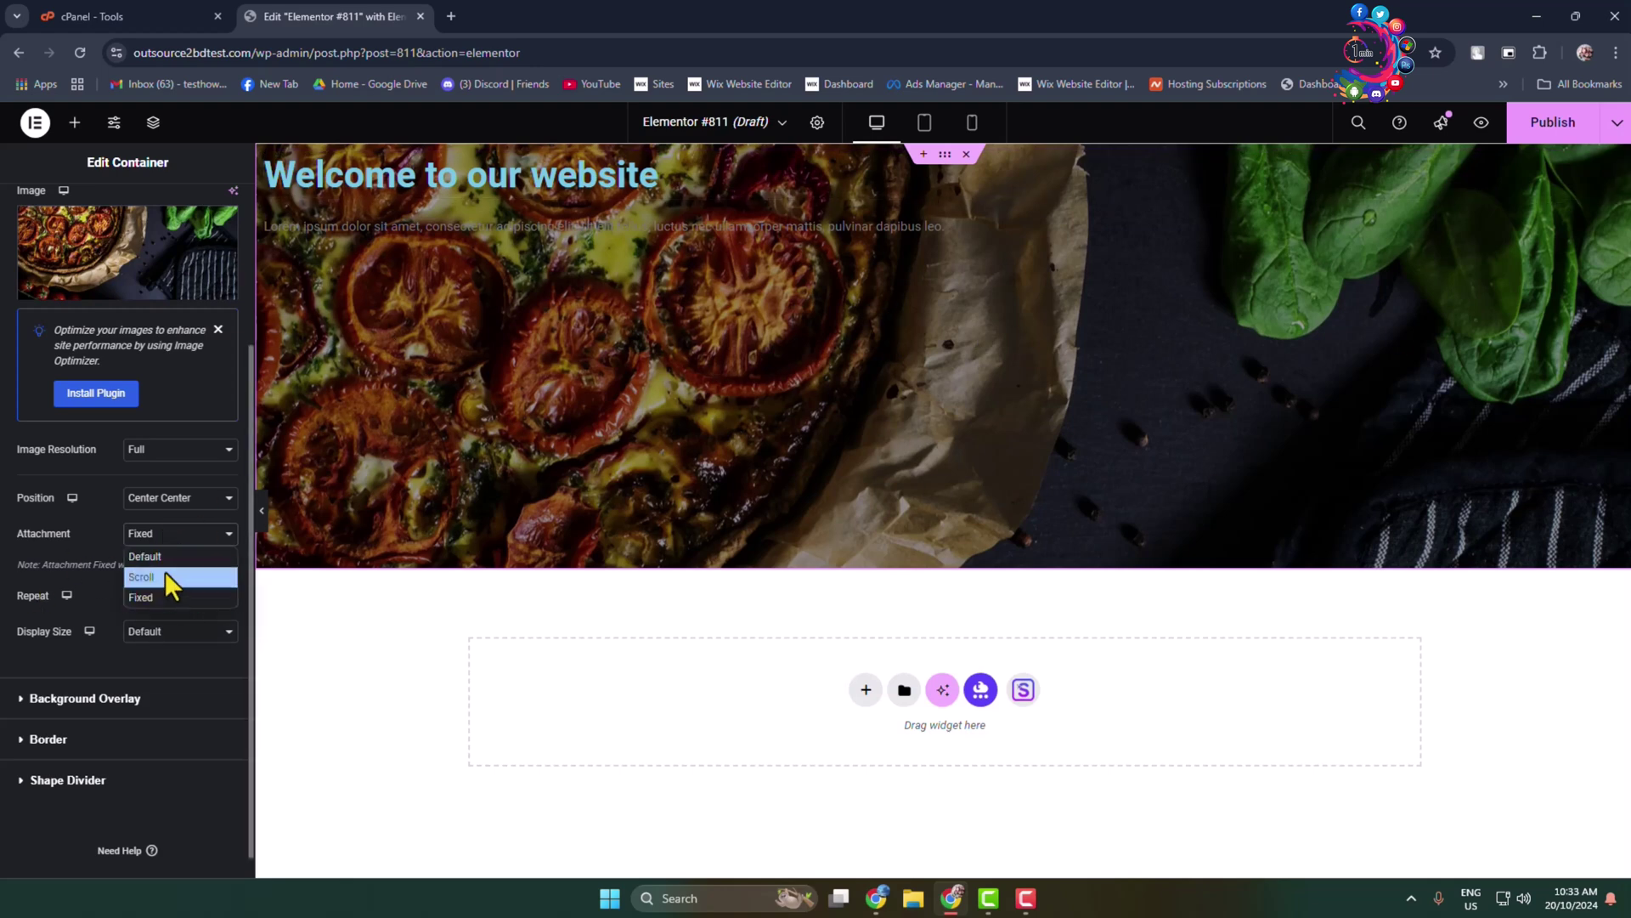
Step: Return Attachment to Default, set Repeat to No-repeat, and leave Display Size at Default
left_click(168, 554)
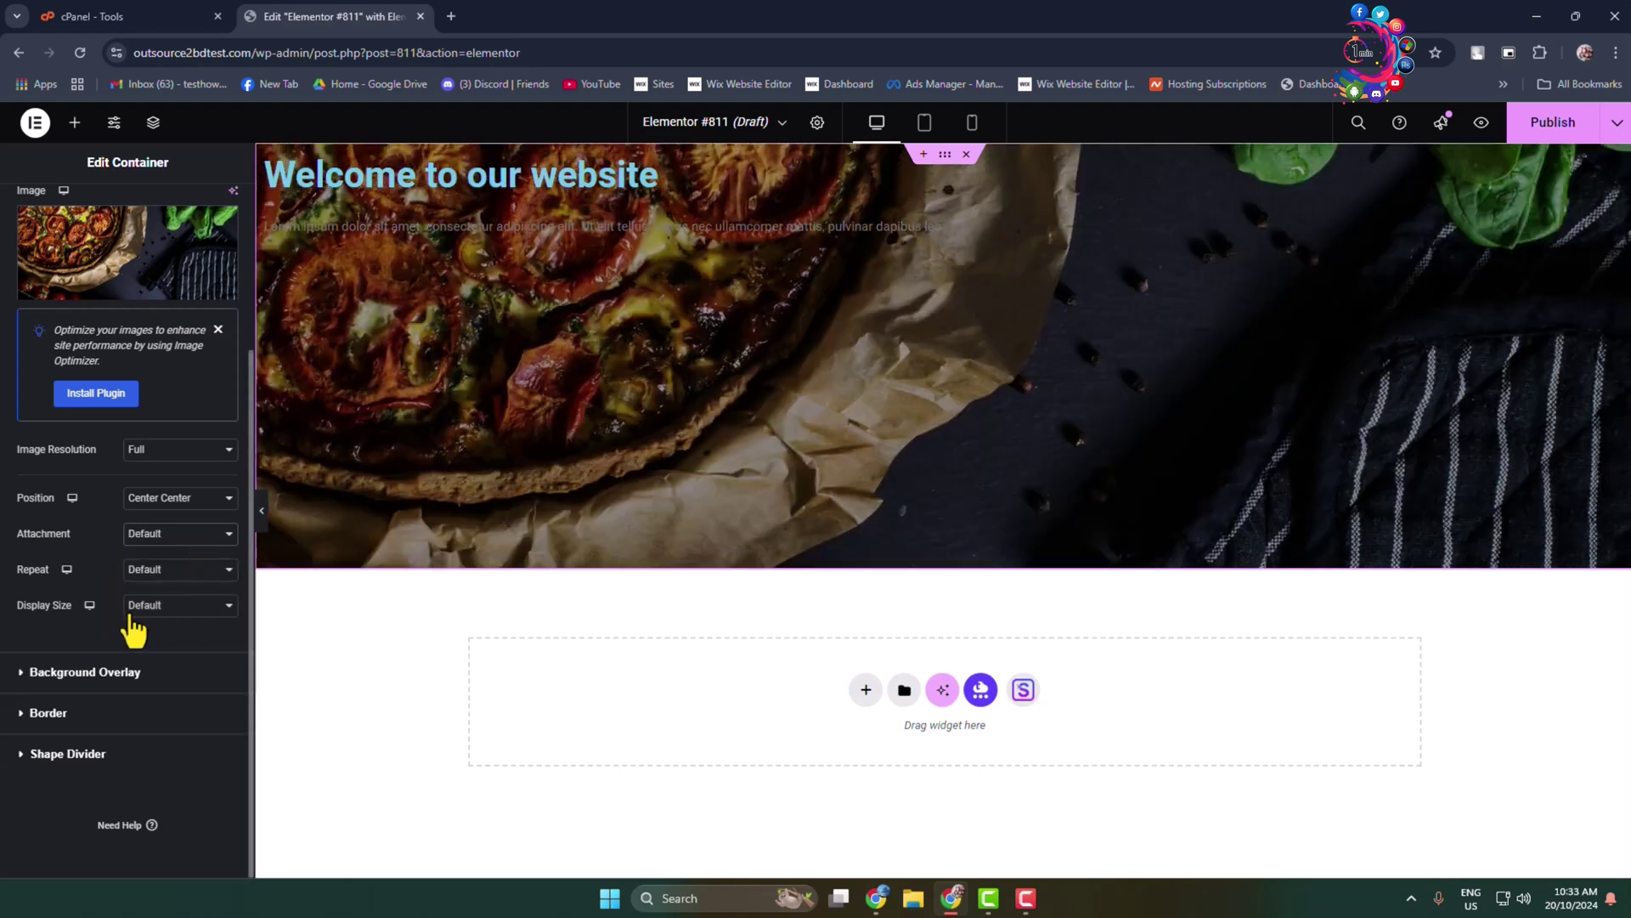
left_click(149, 570)
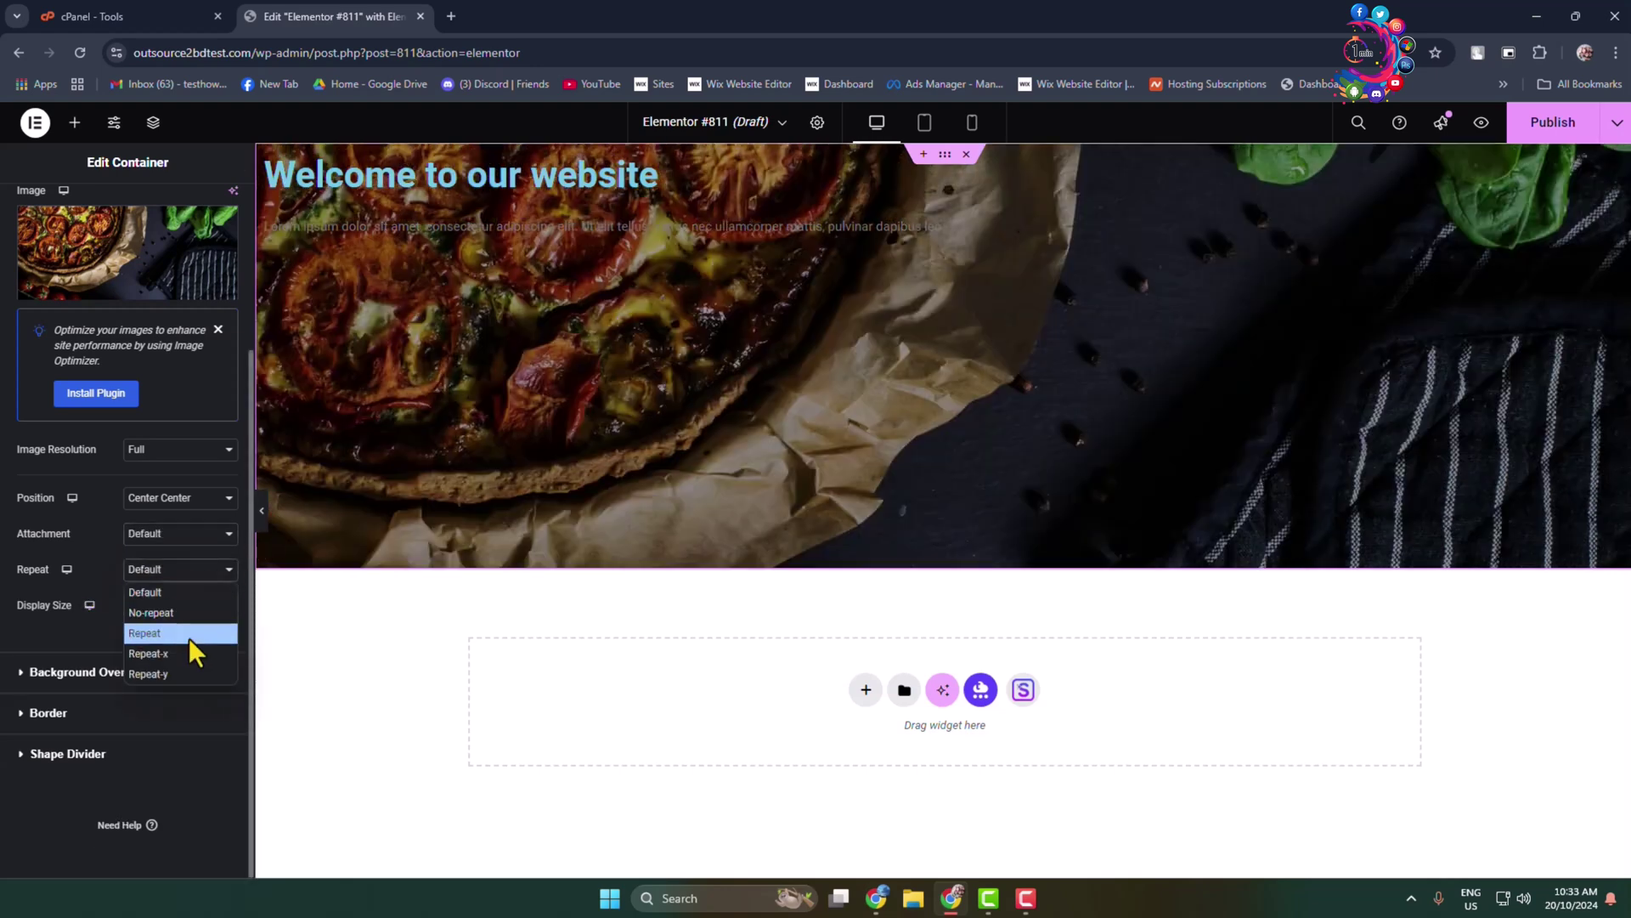
left_click(177, 615)
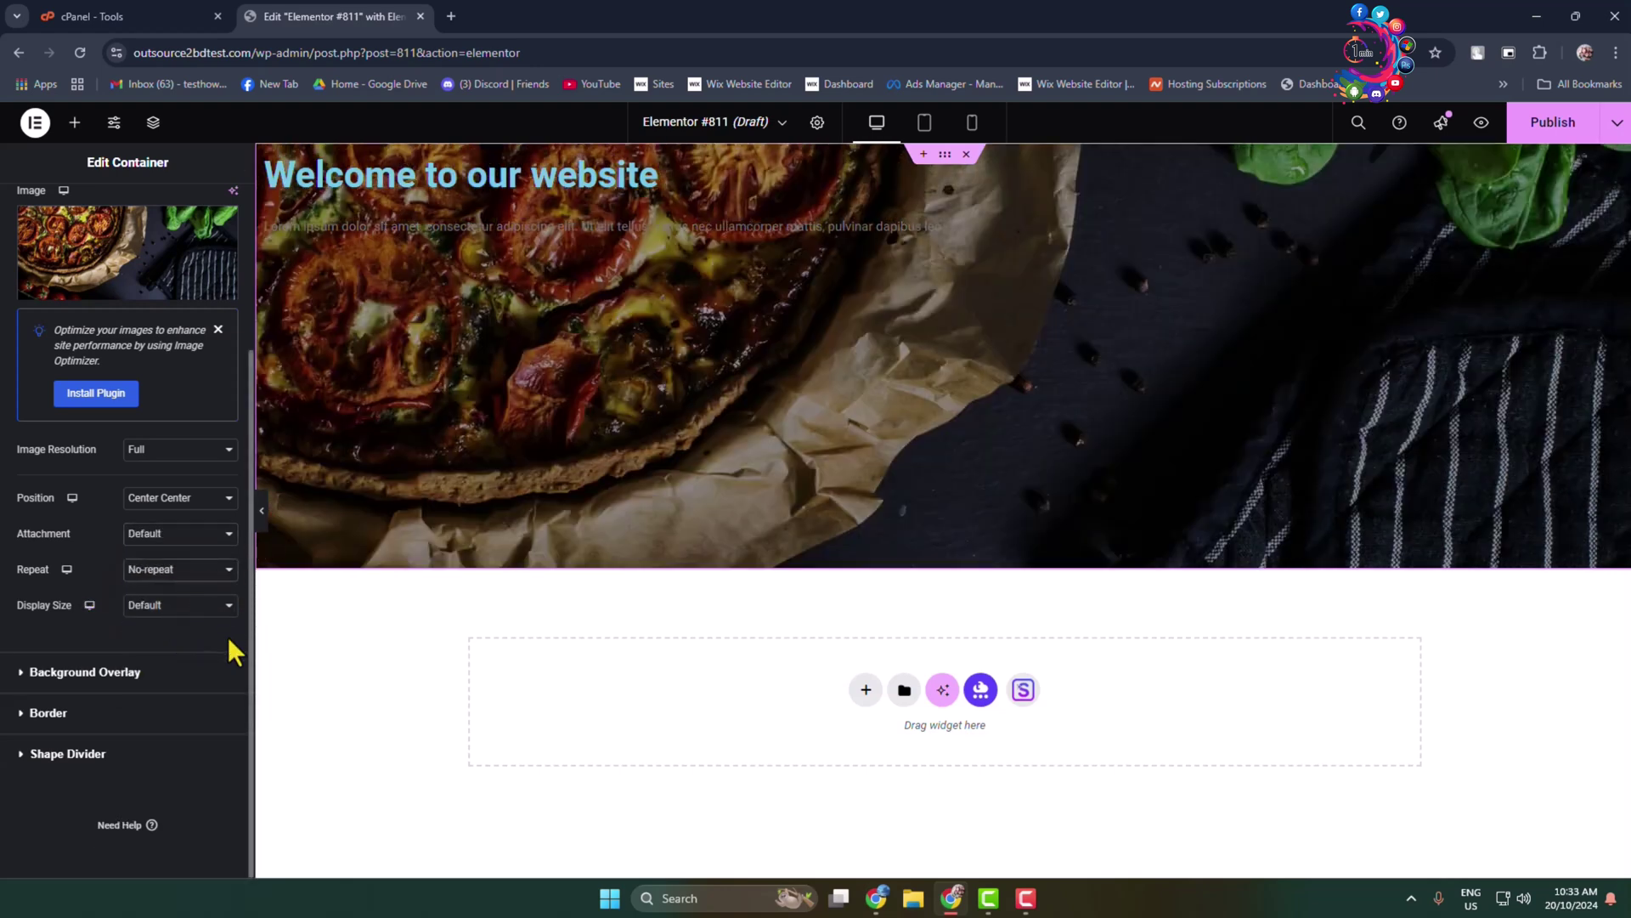
left_click(206, 610)
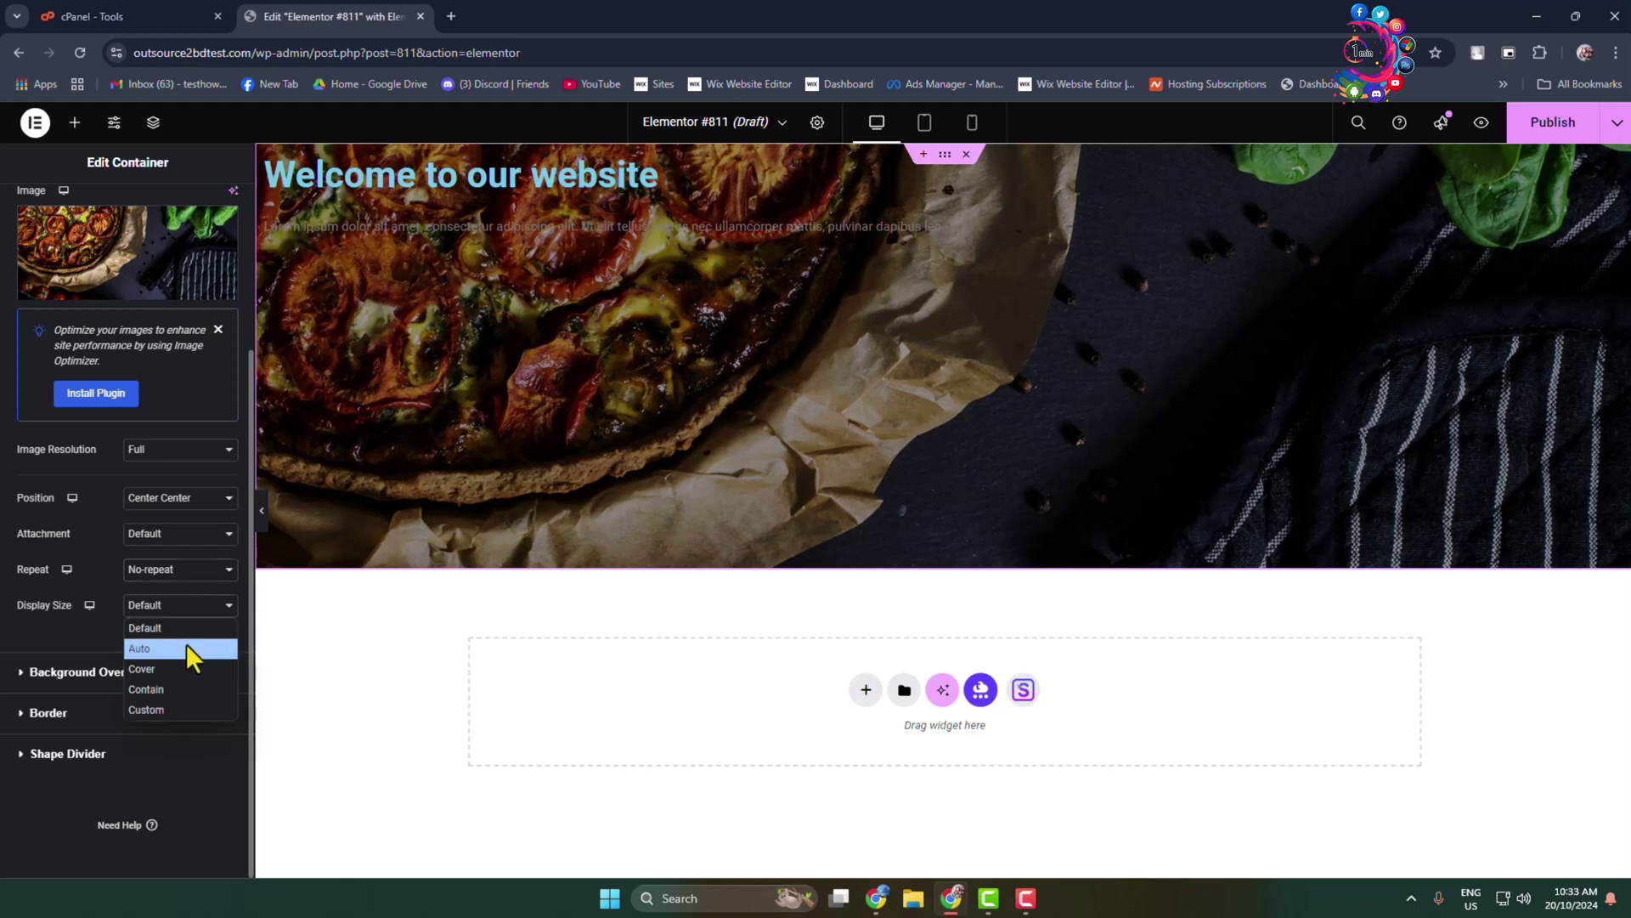
left_click(184, 638)
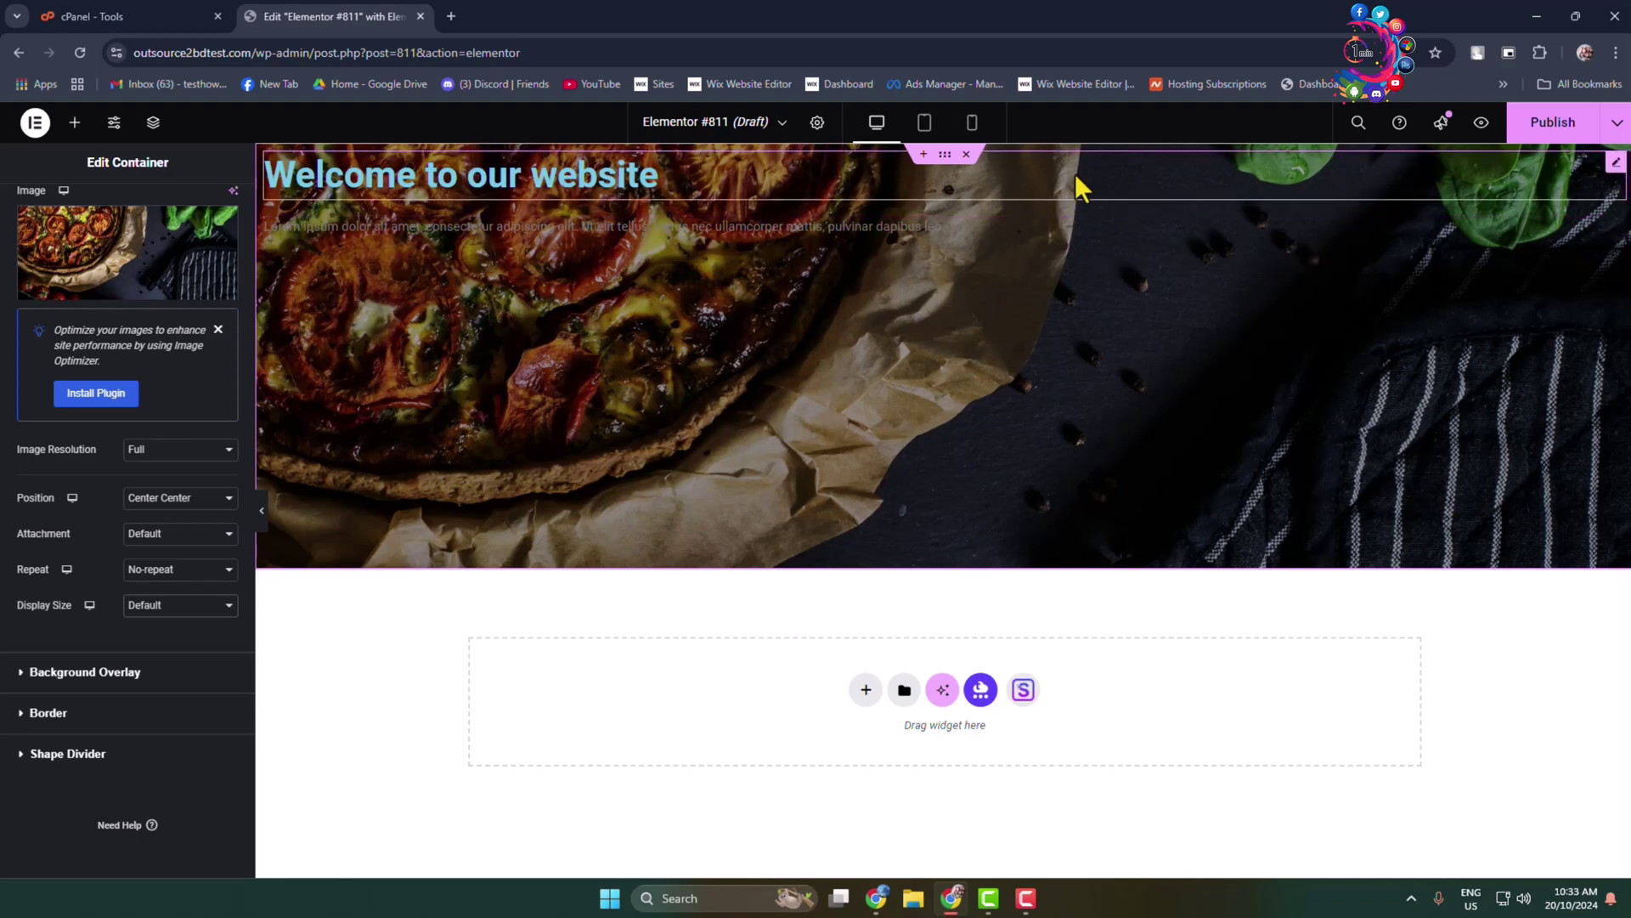
Step: Center-align the 'Welcome to our website' heading and make its text white (#FAFAFA)
left_click(1608, 185)
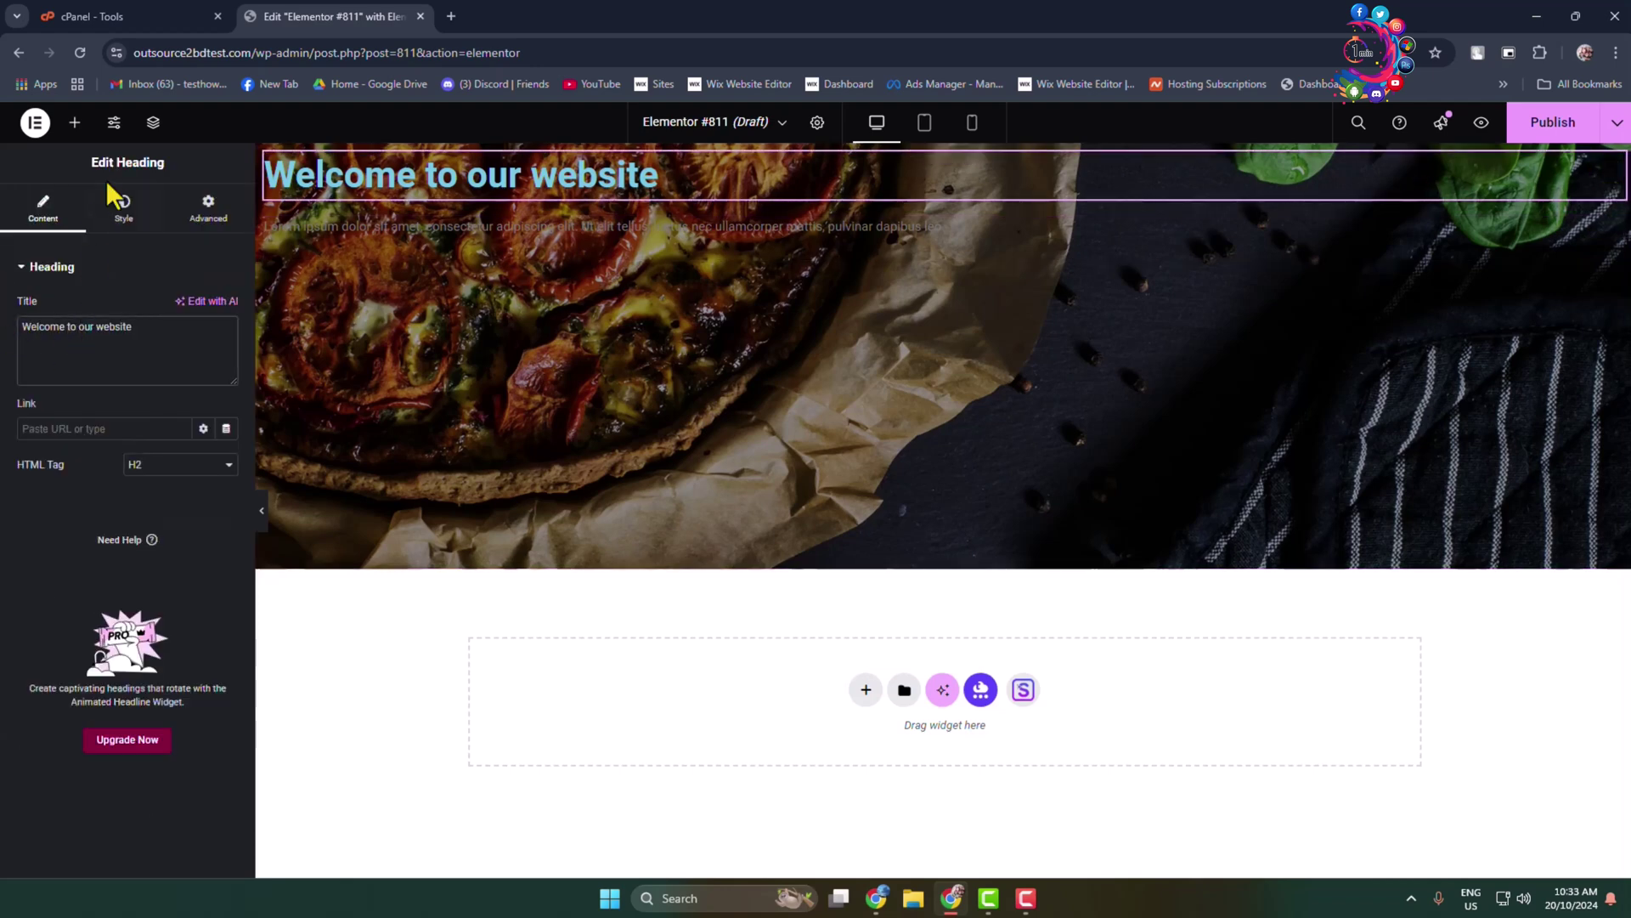
left_click(120, 212)
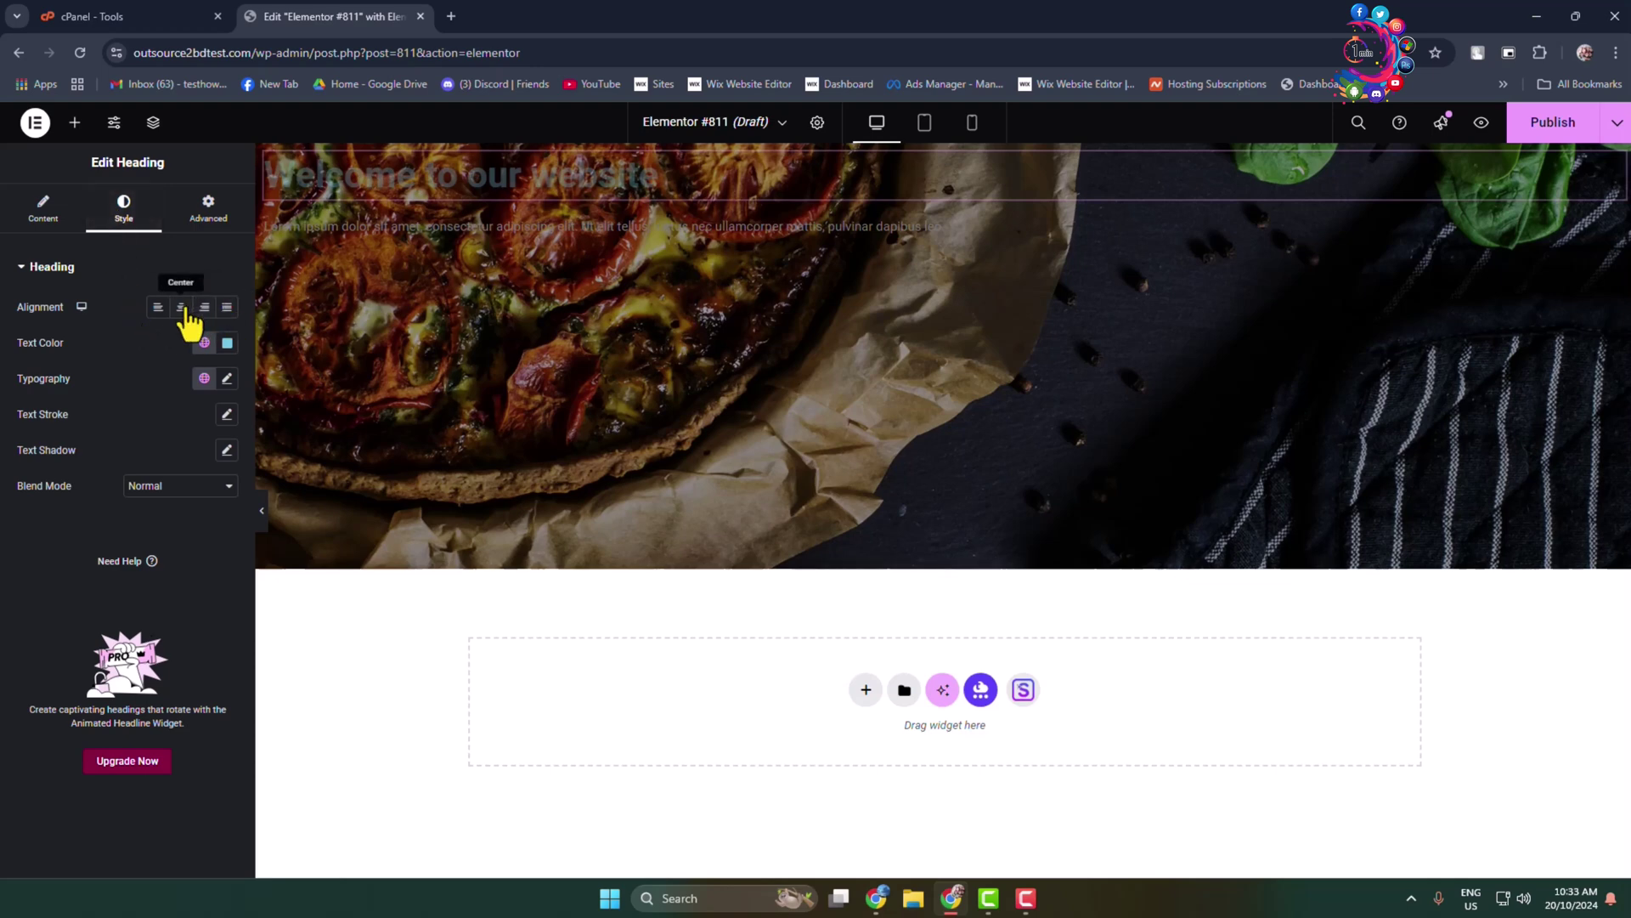
left_click(181, 307)
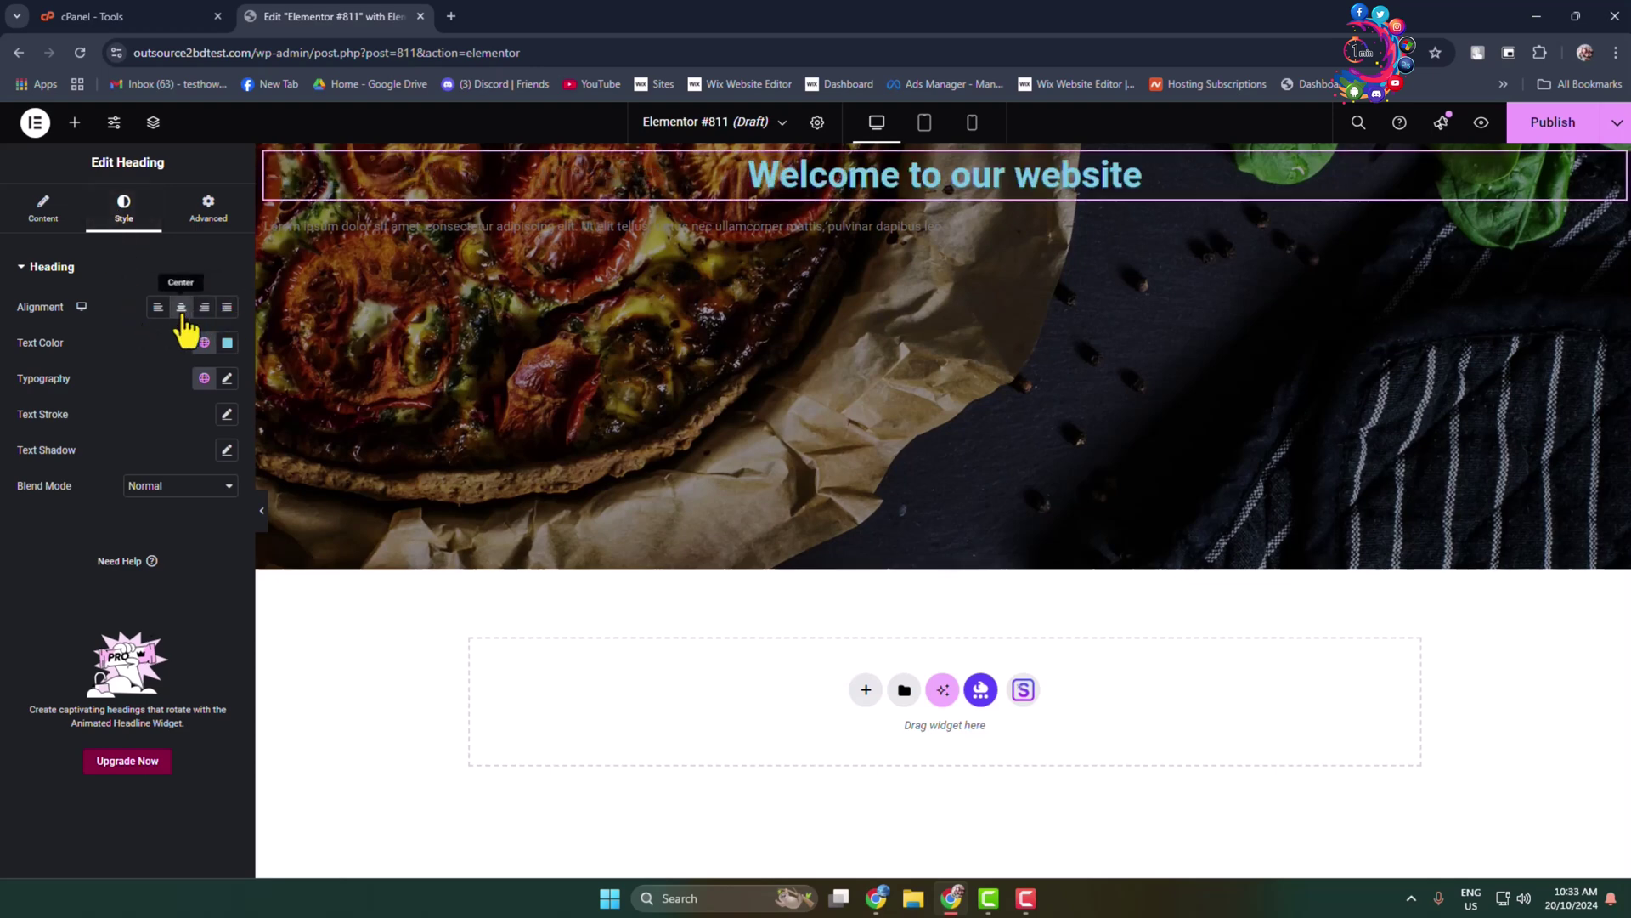
left_click(227, 342)
left_click_drag(281, 477, 98, 422)
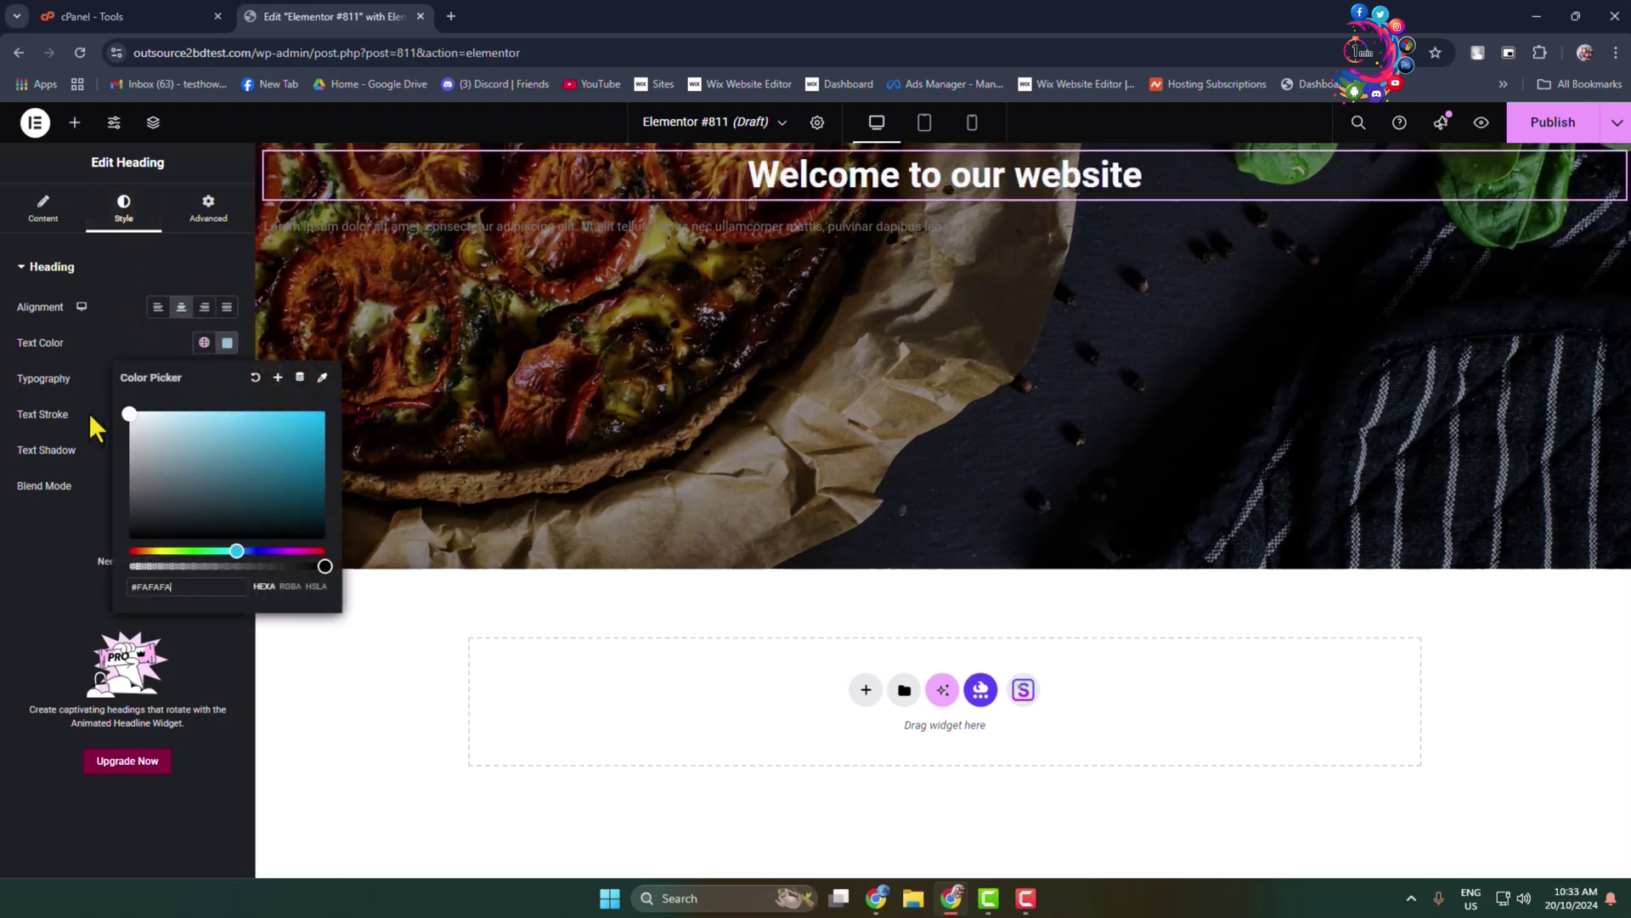
left_click(5, 531)
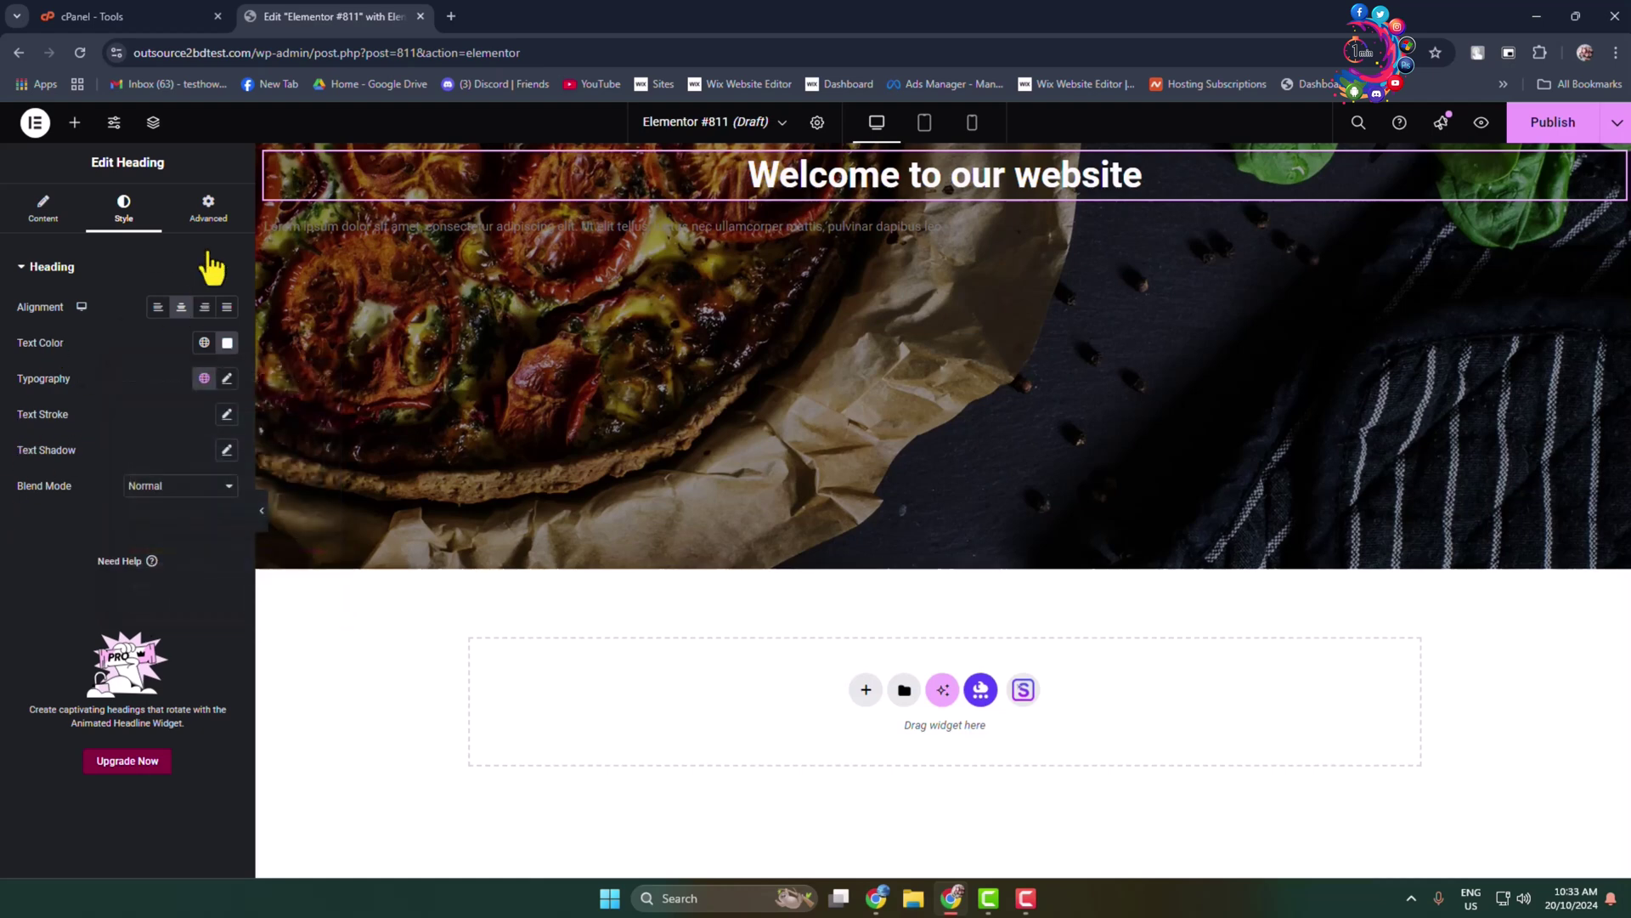
Step: Give the heading 100 px padding on all sides
left_click(216, 223)
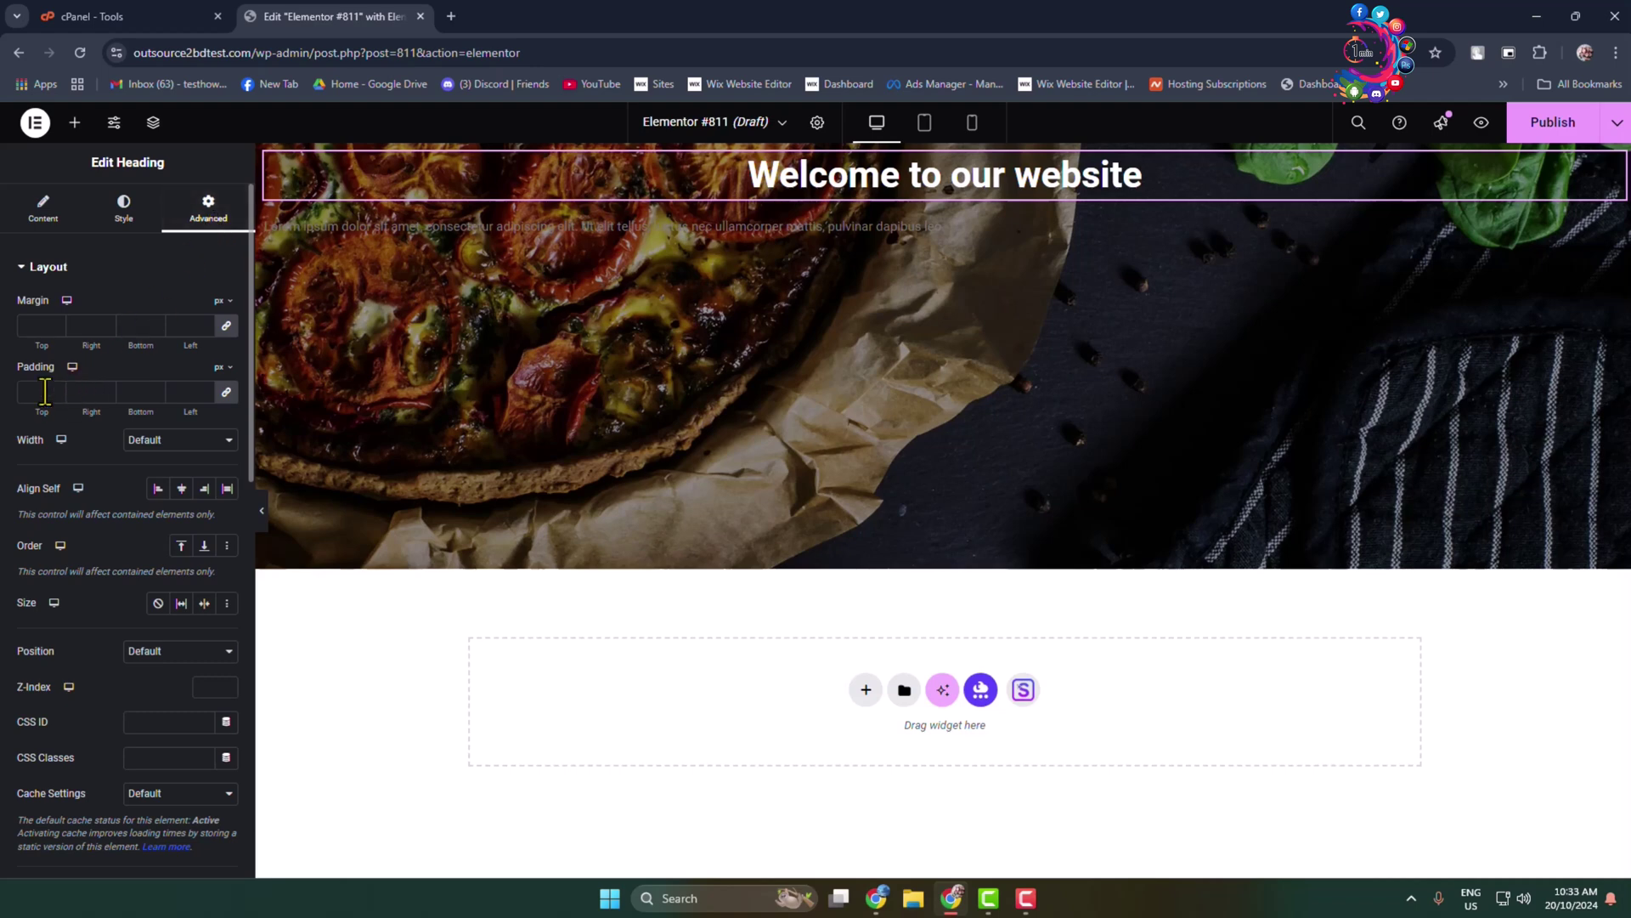
left_click(40, 392)
type("100")
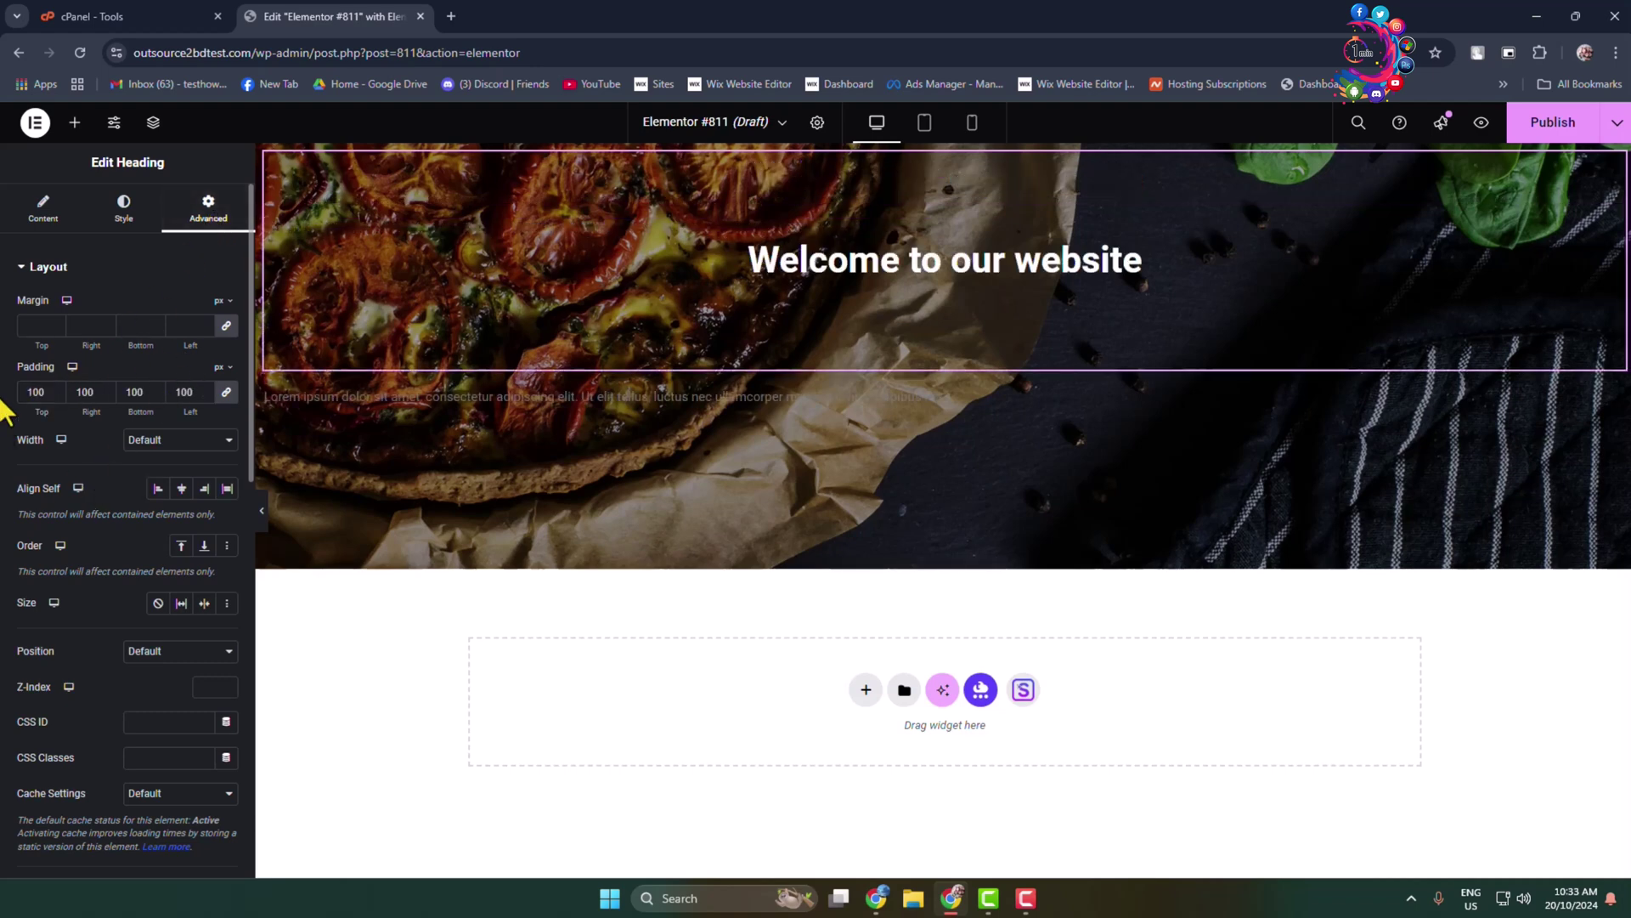
left_click(684, 410)
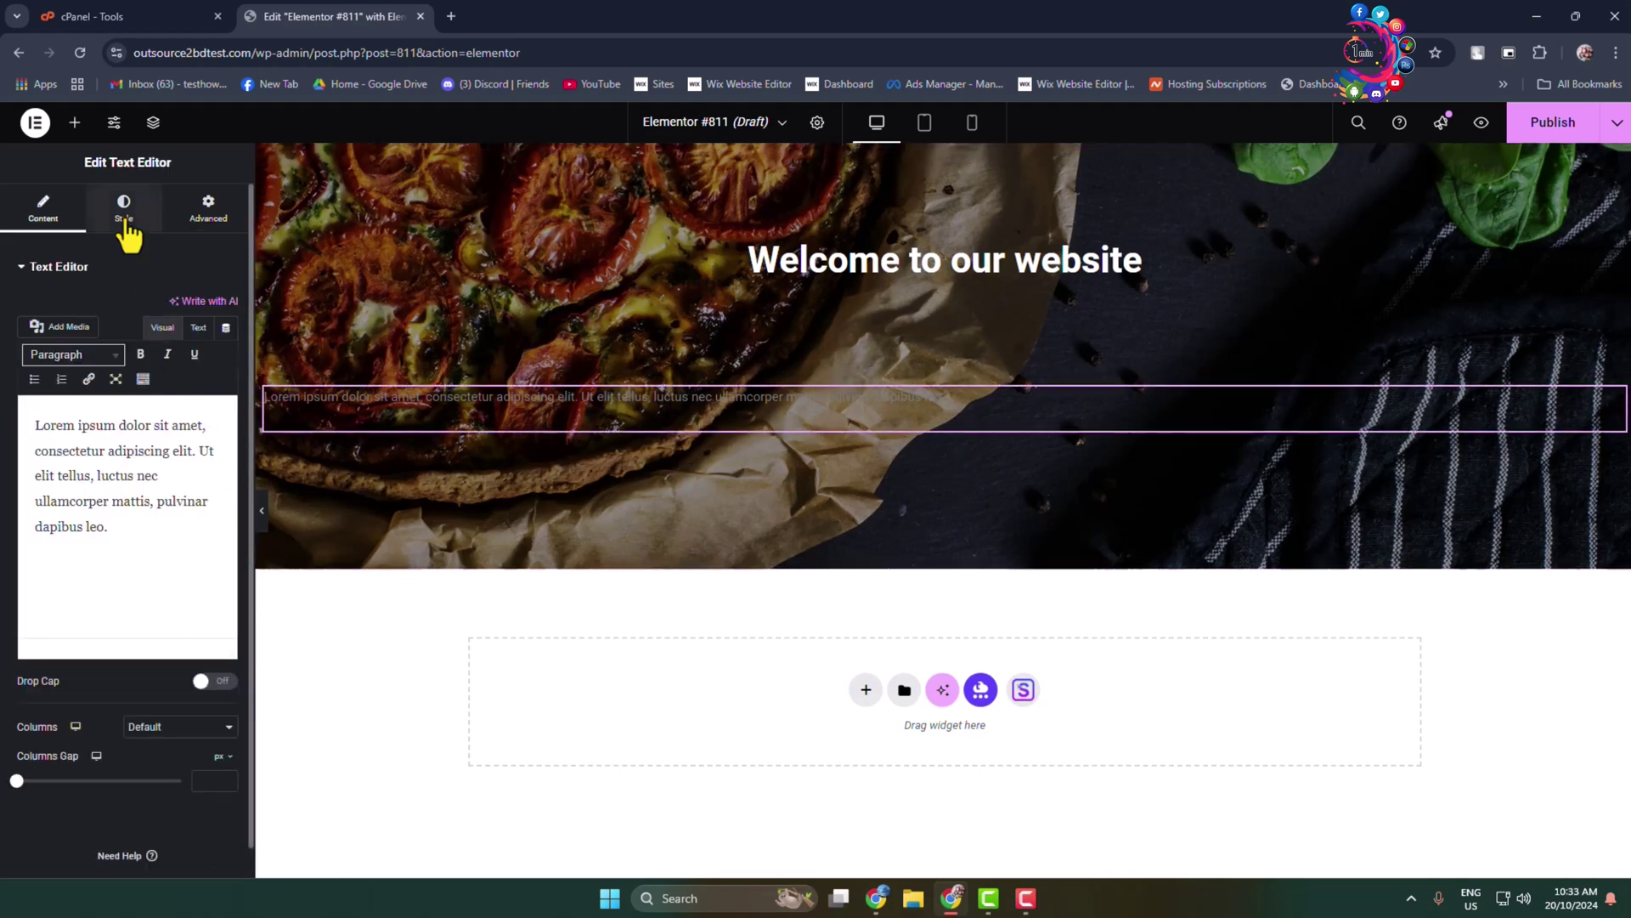
Step: Make the Lorem ipsum description text white and centre-aligned
left_click(124, 214)
left_click(227, 343)
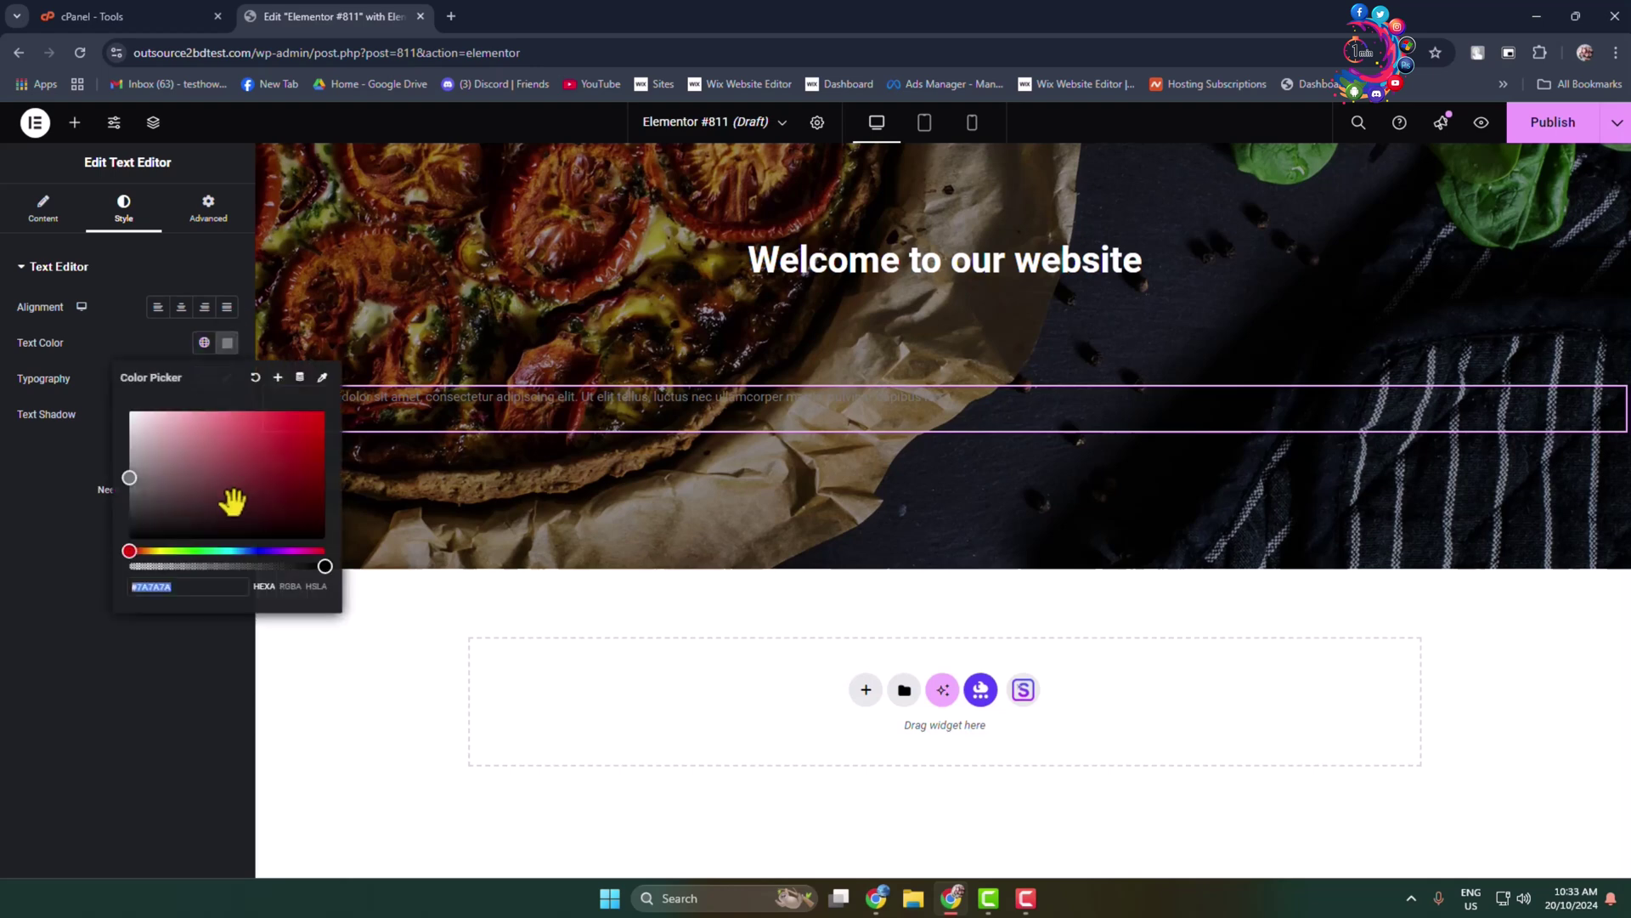
left_click_drag(229, 499, 117, 408)
left_click(37, 482)
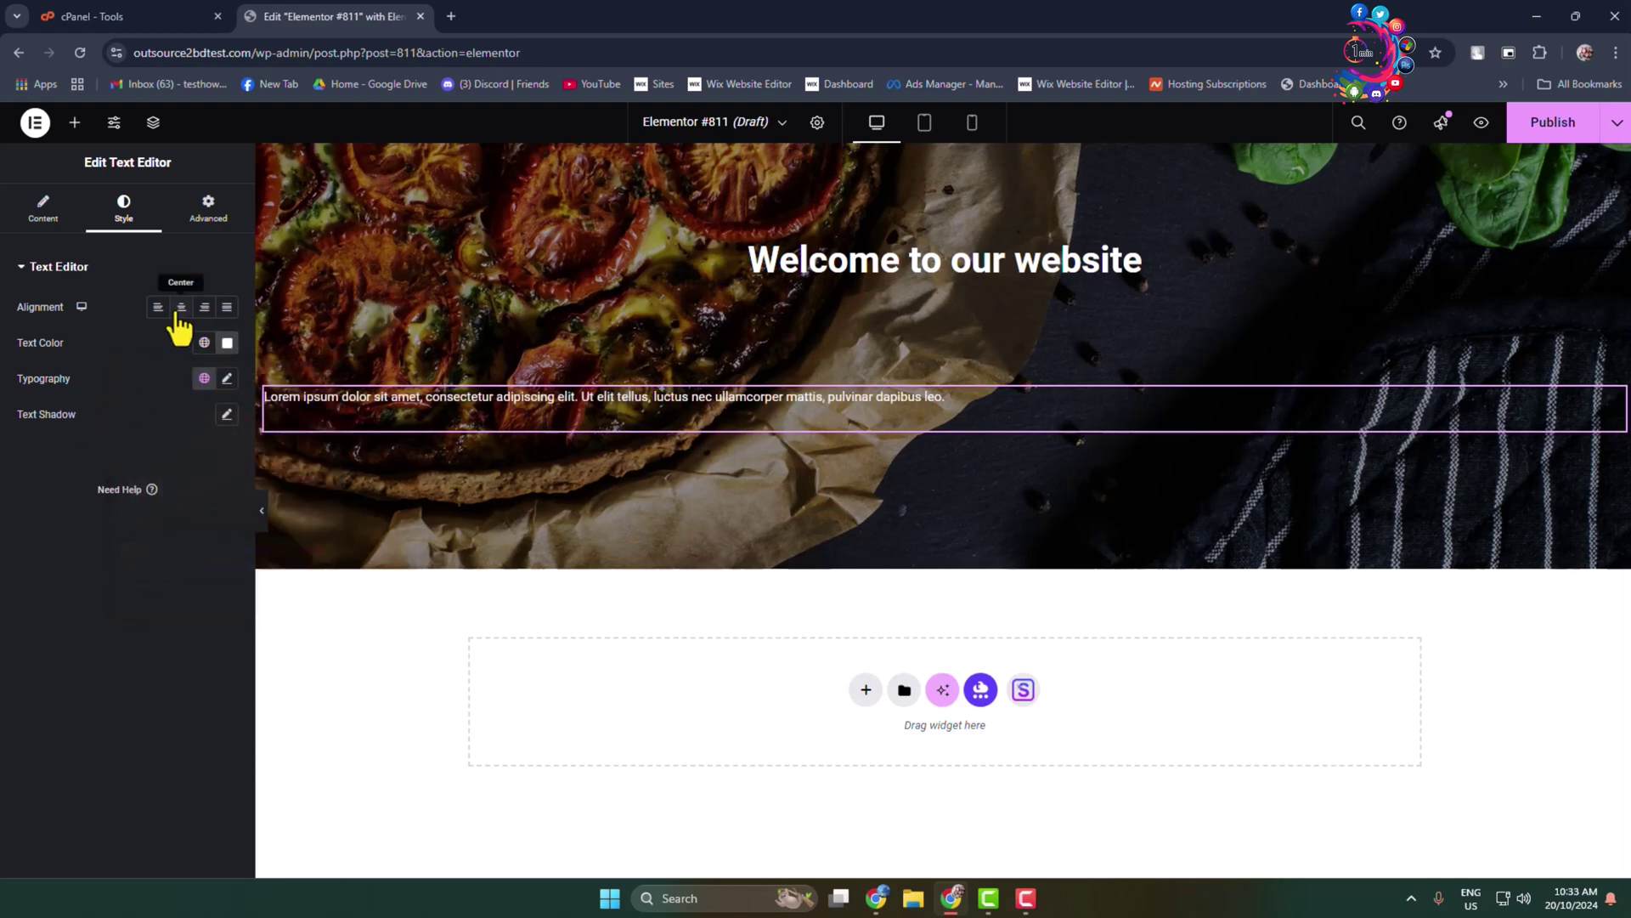
left_click(181, 308)
Step: Give the description 20 px padding on all sides in Advanced
left_click(208, 211)
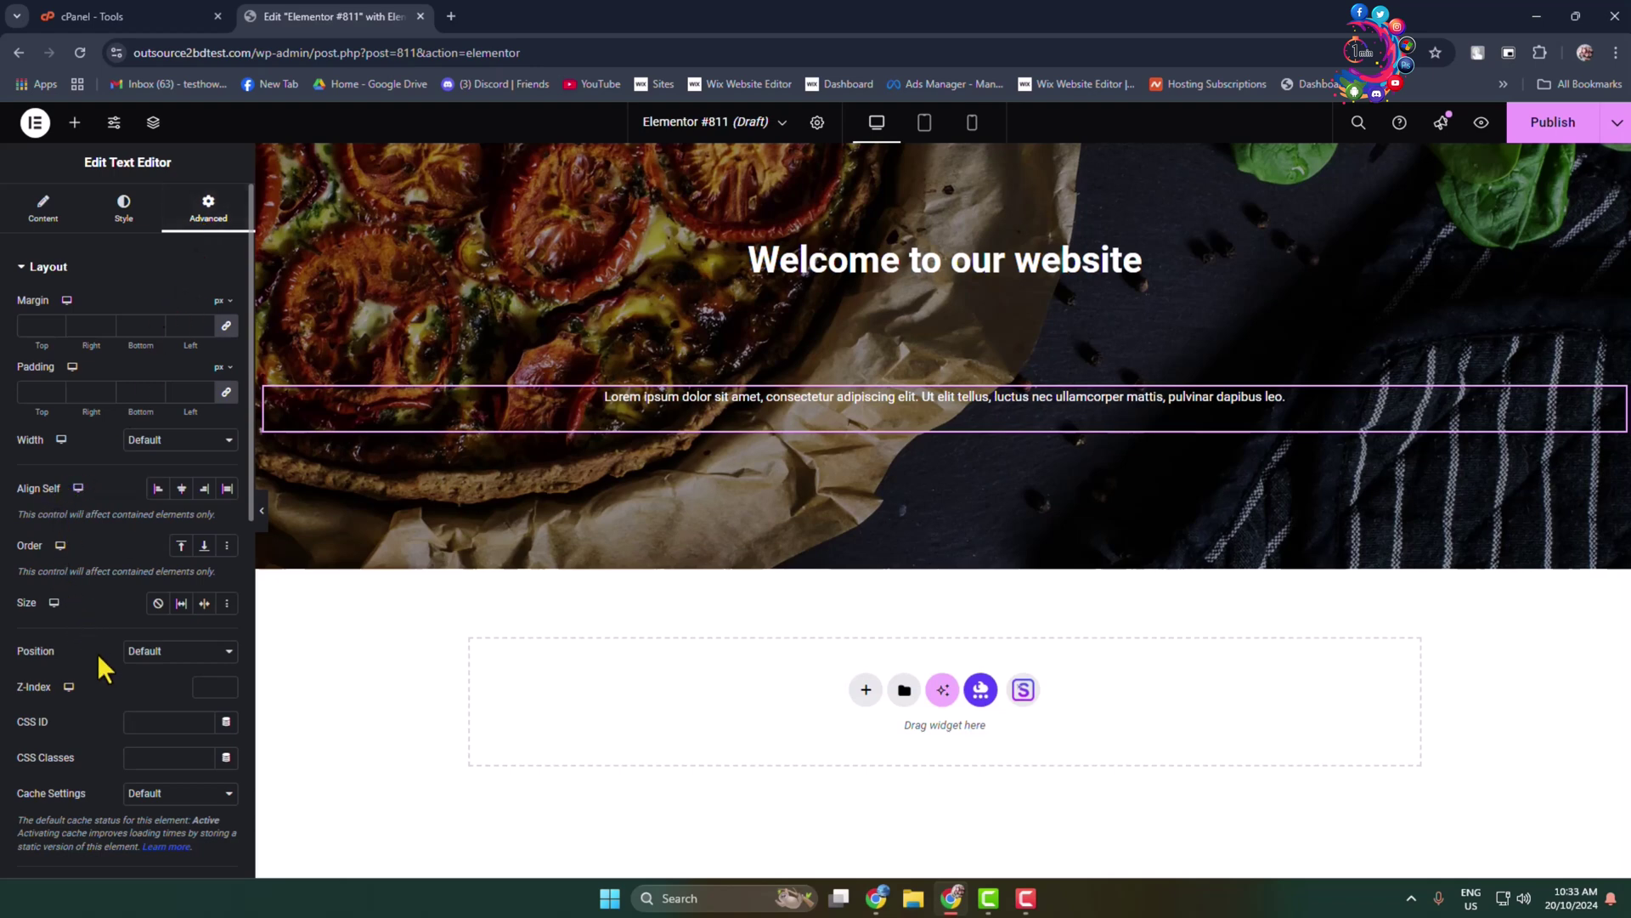
left_click(36, 391)
type("20")
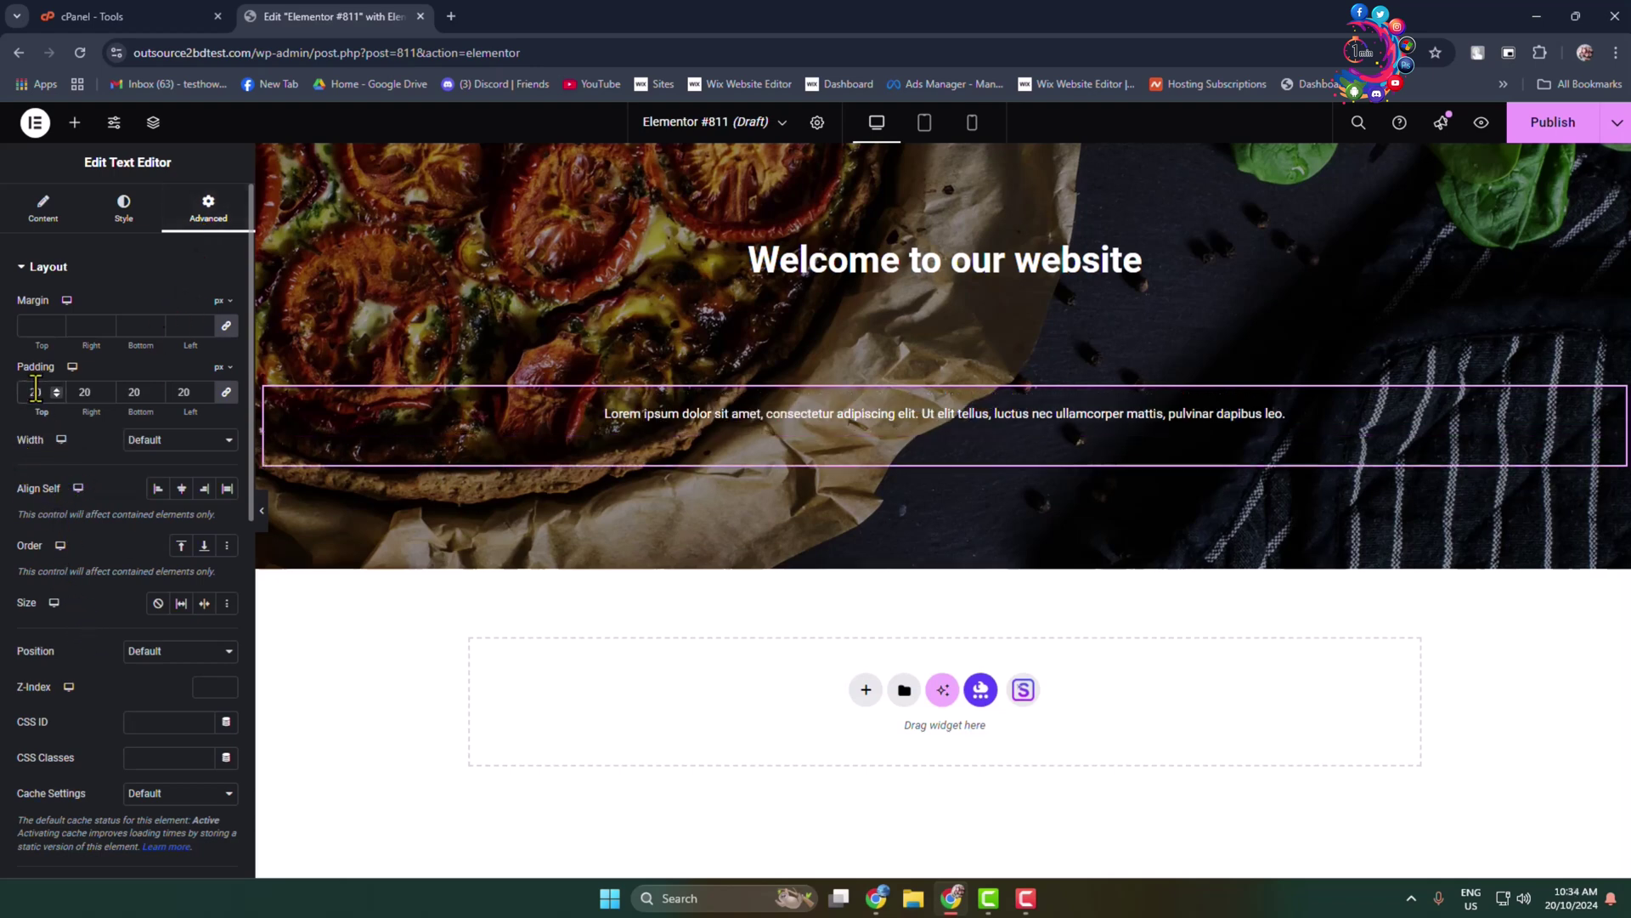
scroll(56, 392, "up", 11)
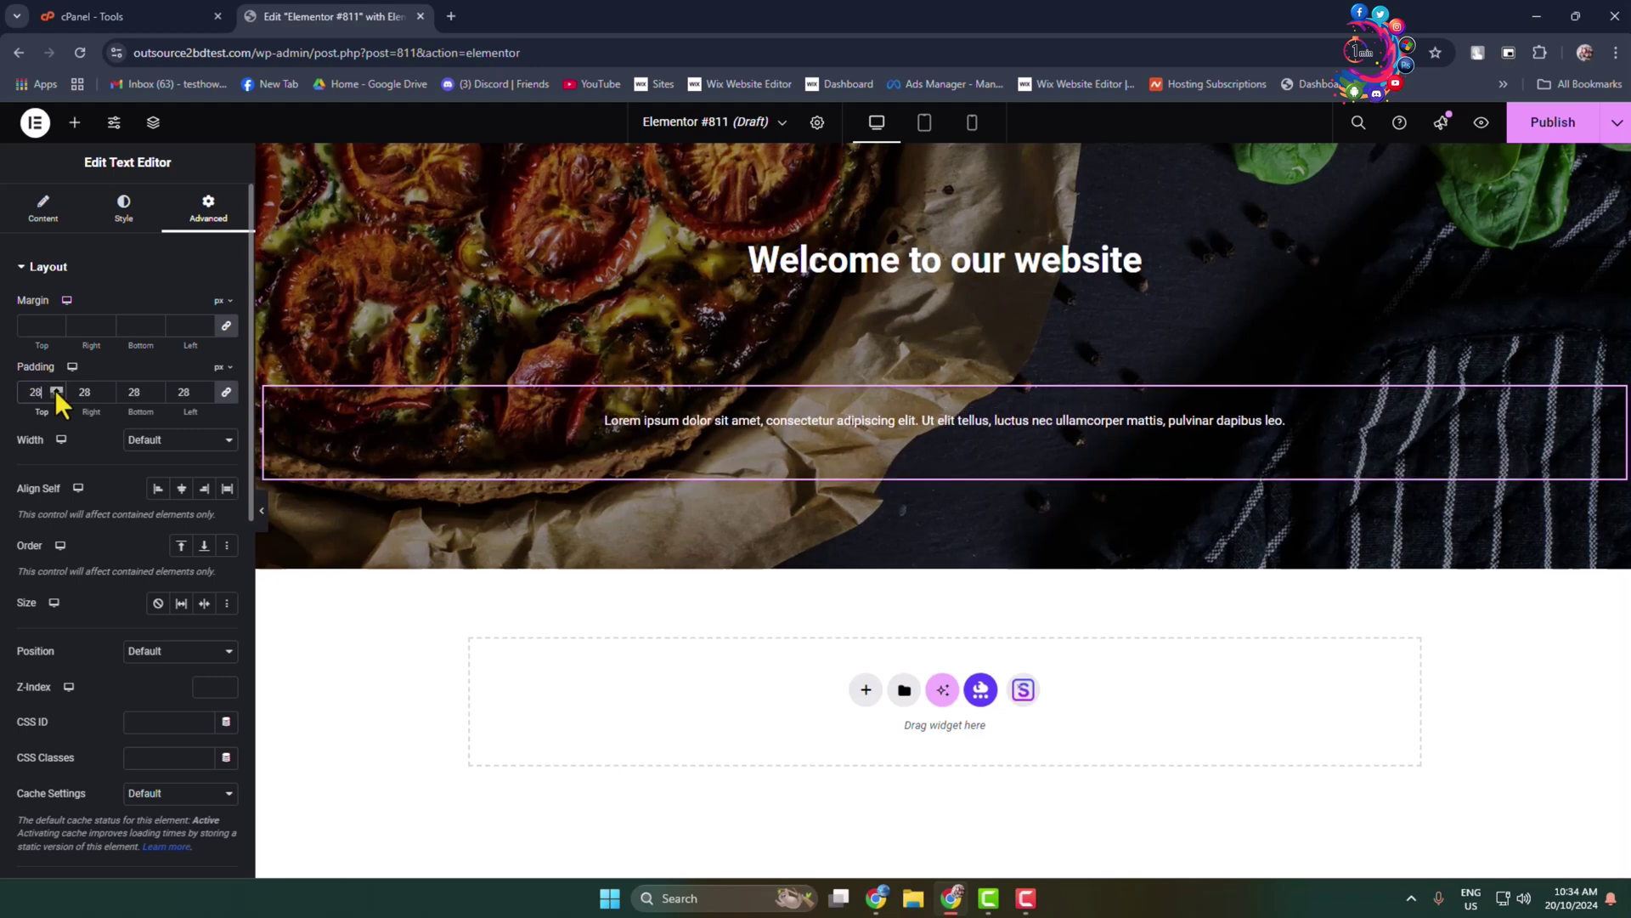
scroll(57, 391, "up", 20)
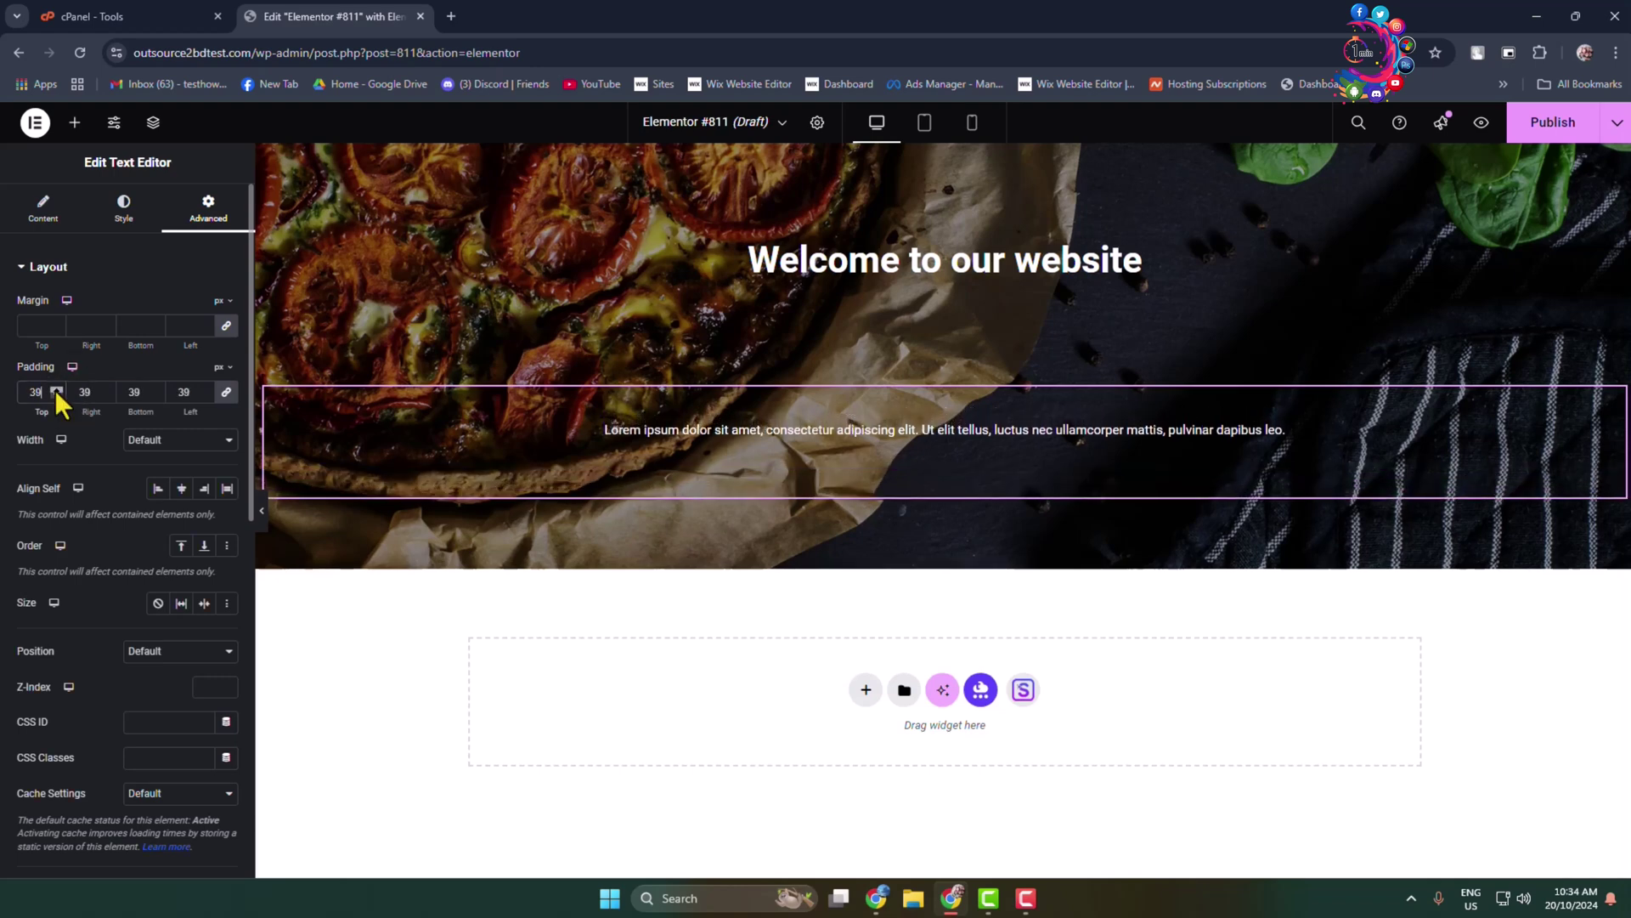
scroll(56, 392, "down", 20)
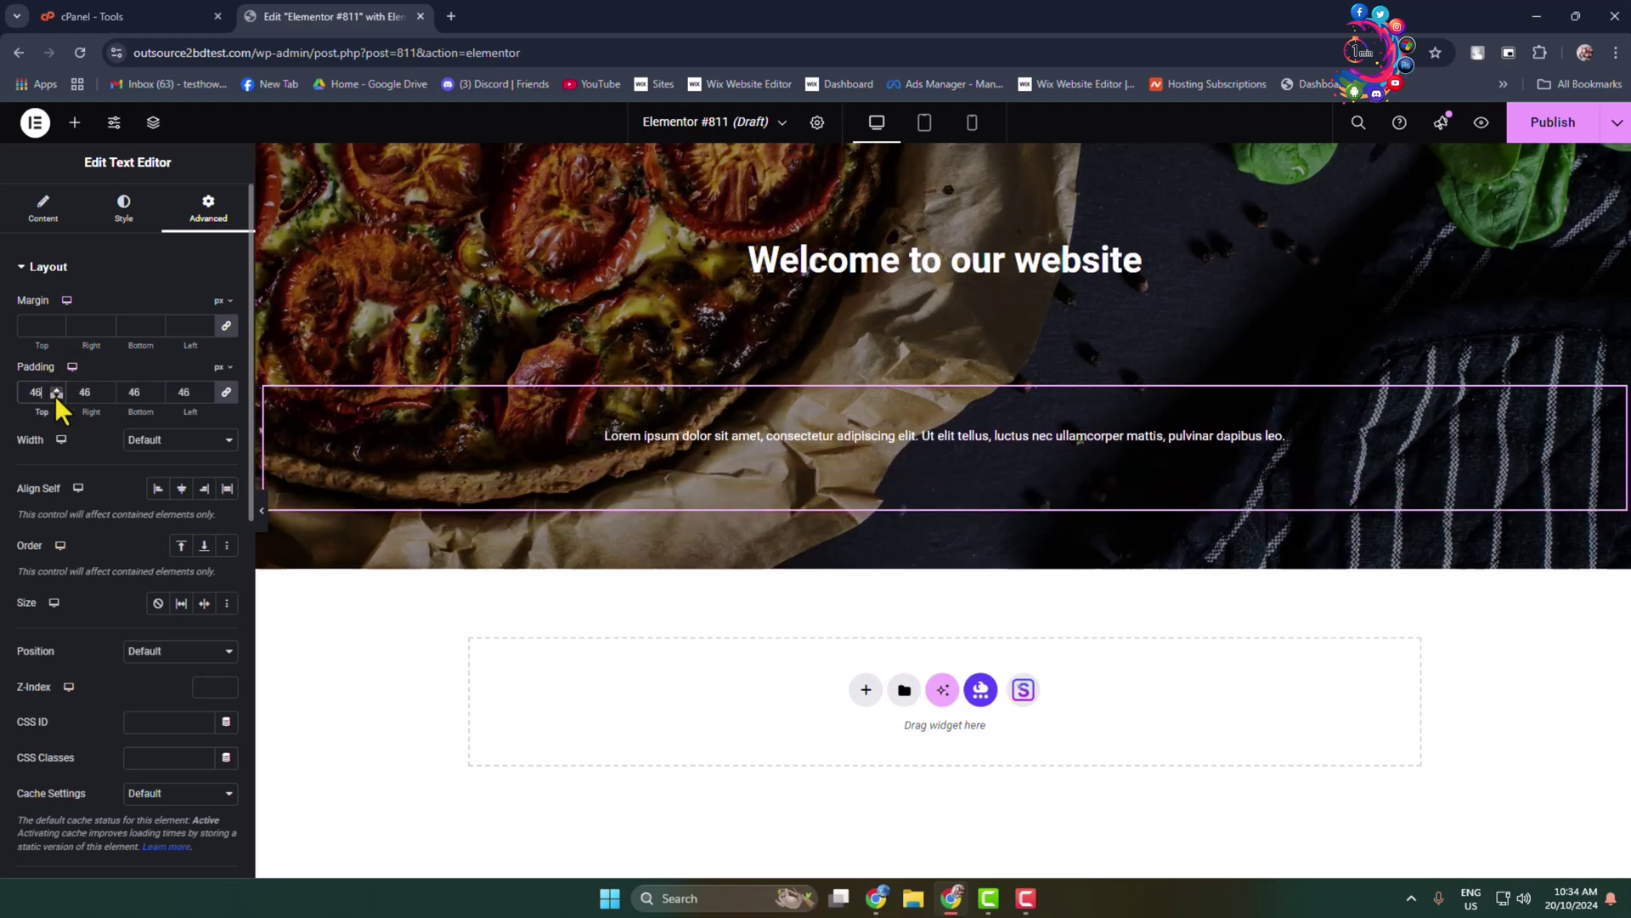
scroll(56, 391, "down", 20)
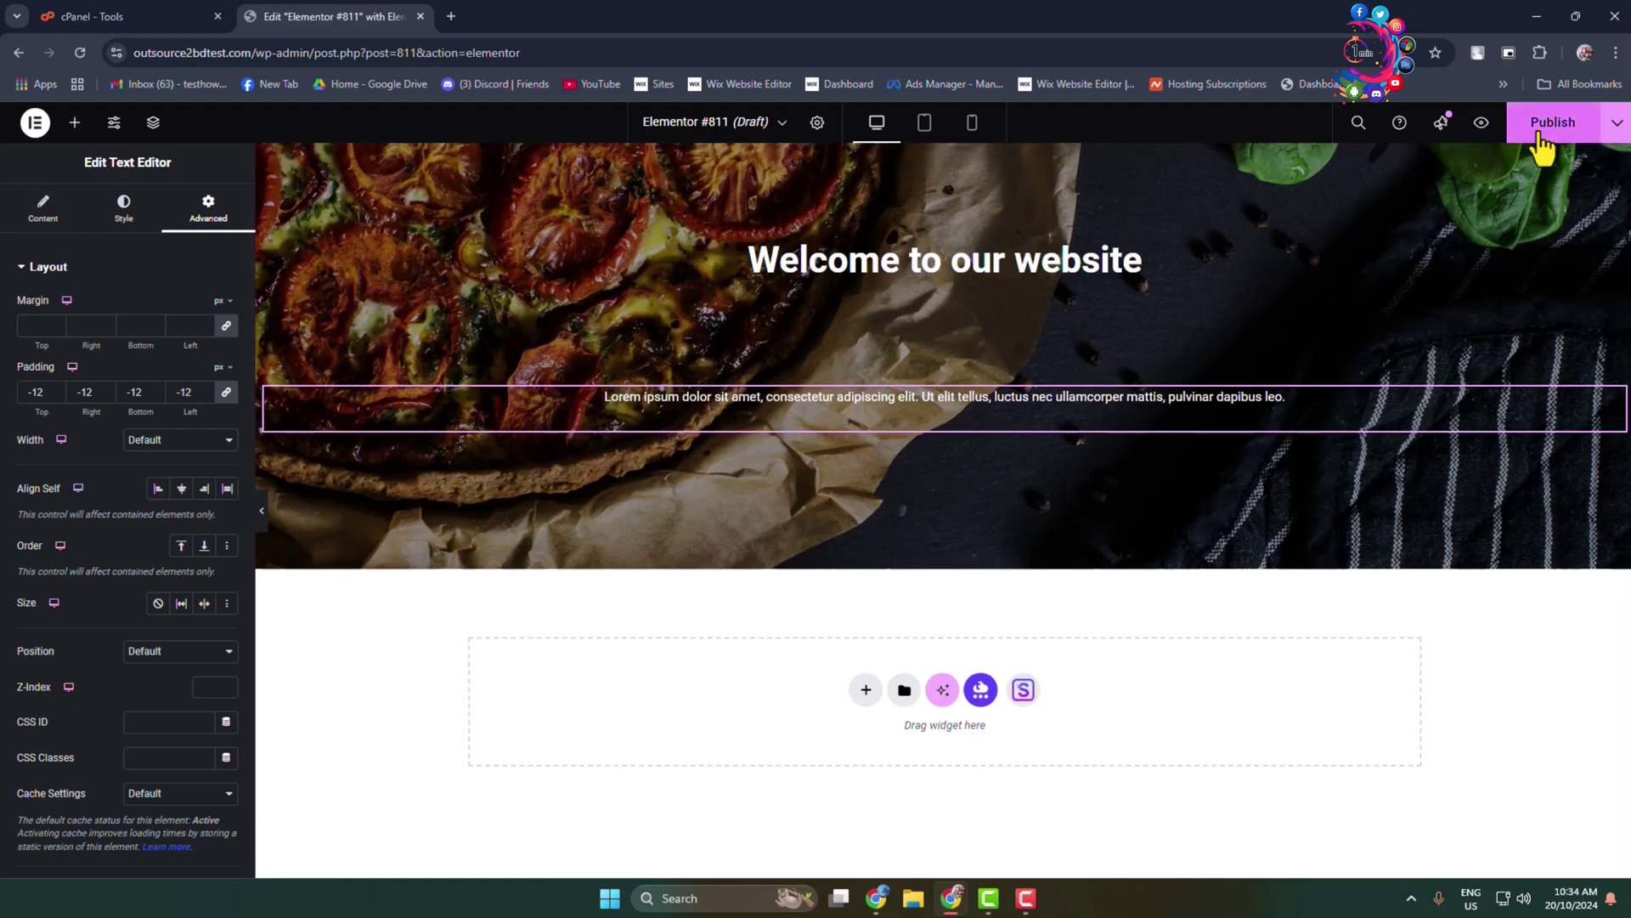
Step: Publish the Elementor page so it goes live
left_click(1541, 148)
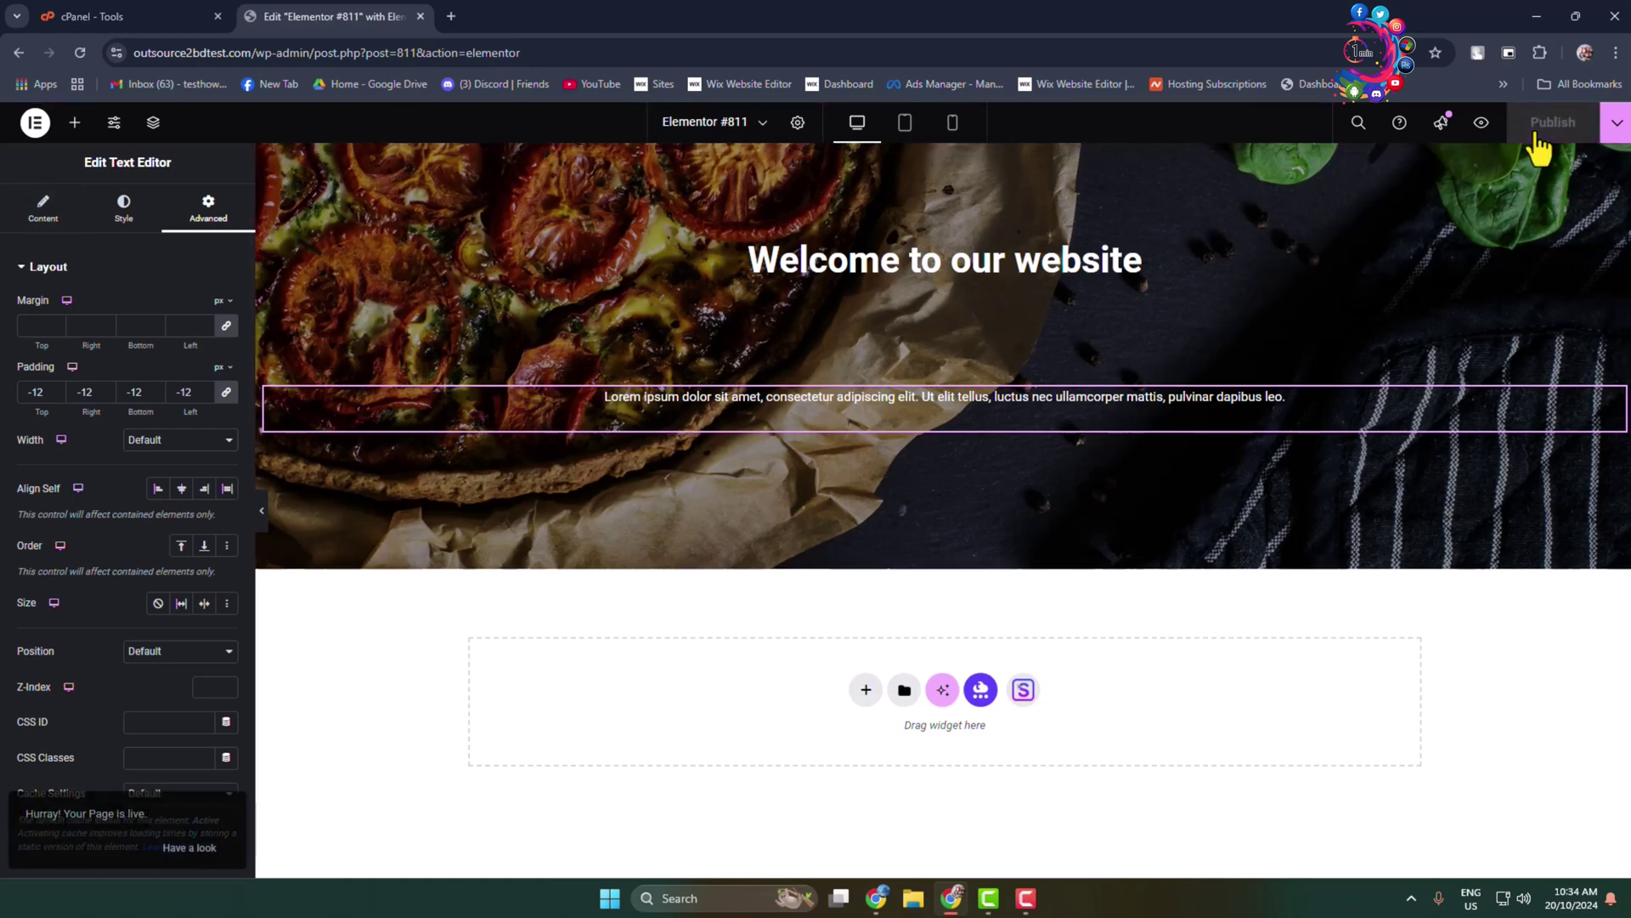